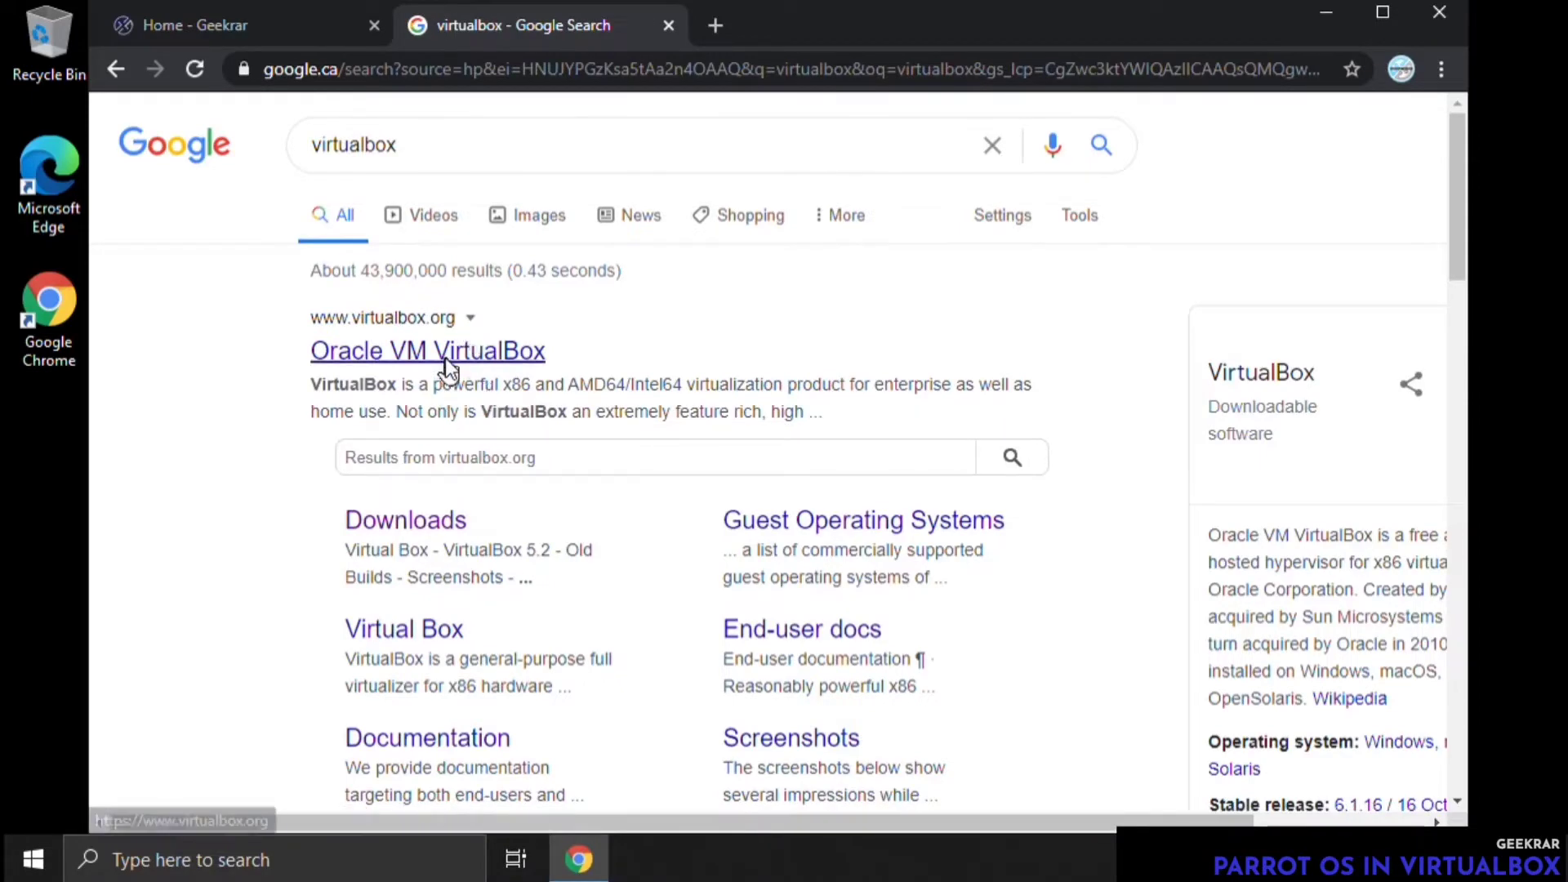
Download the VirtualBox 6.1.18 platform package for Windows hosts from the virtualbox.org downloads page
click(445, 358)
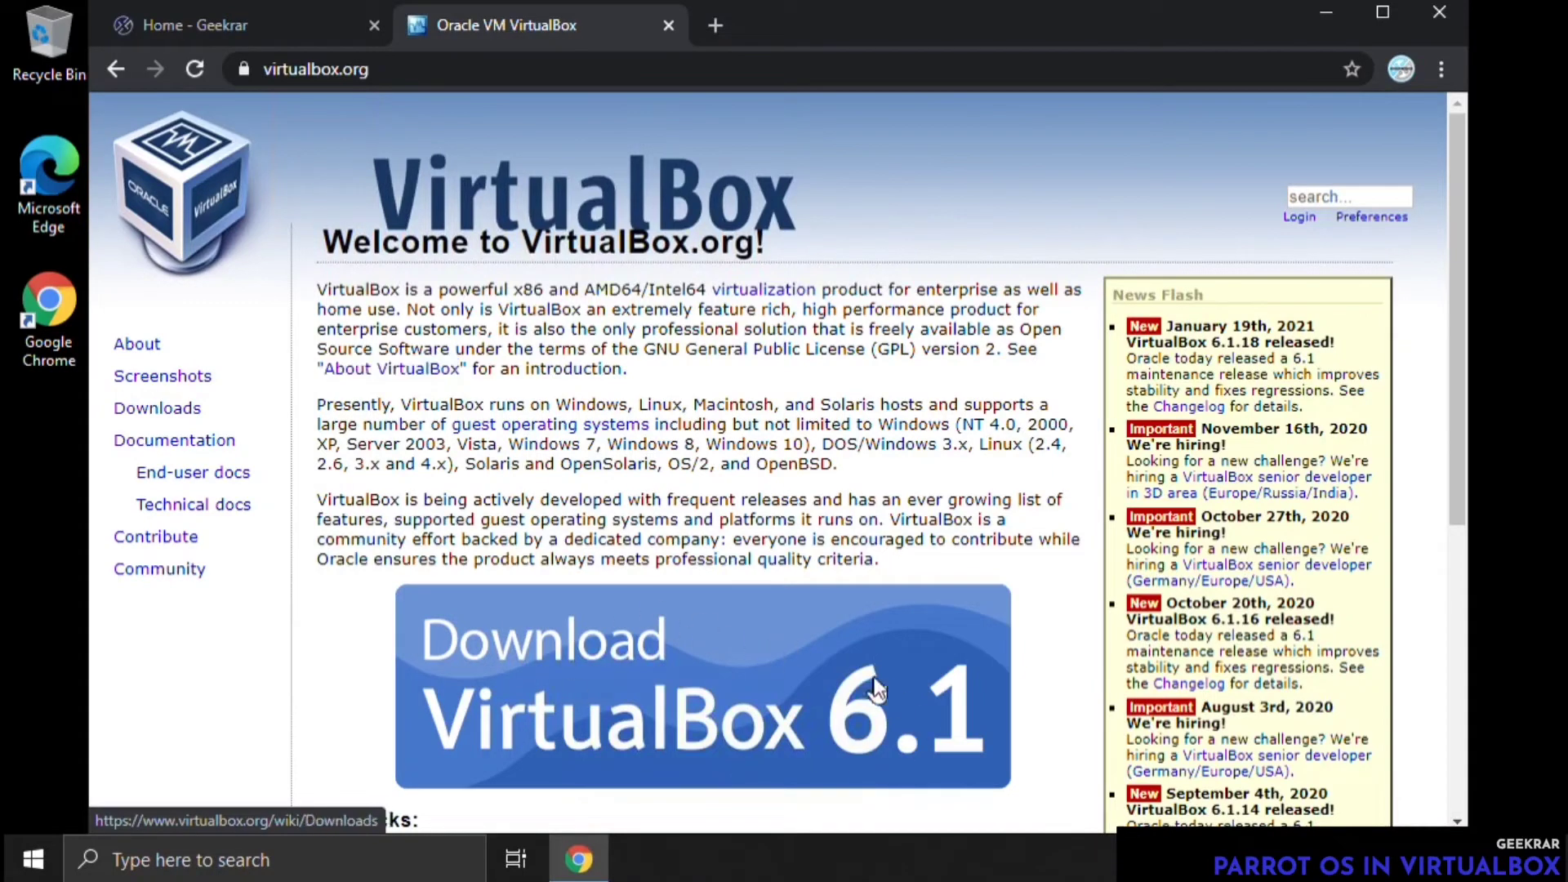
double_click(173, 408)
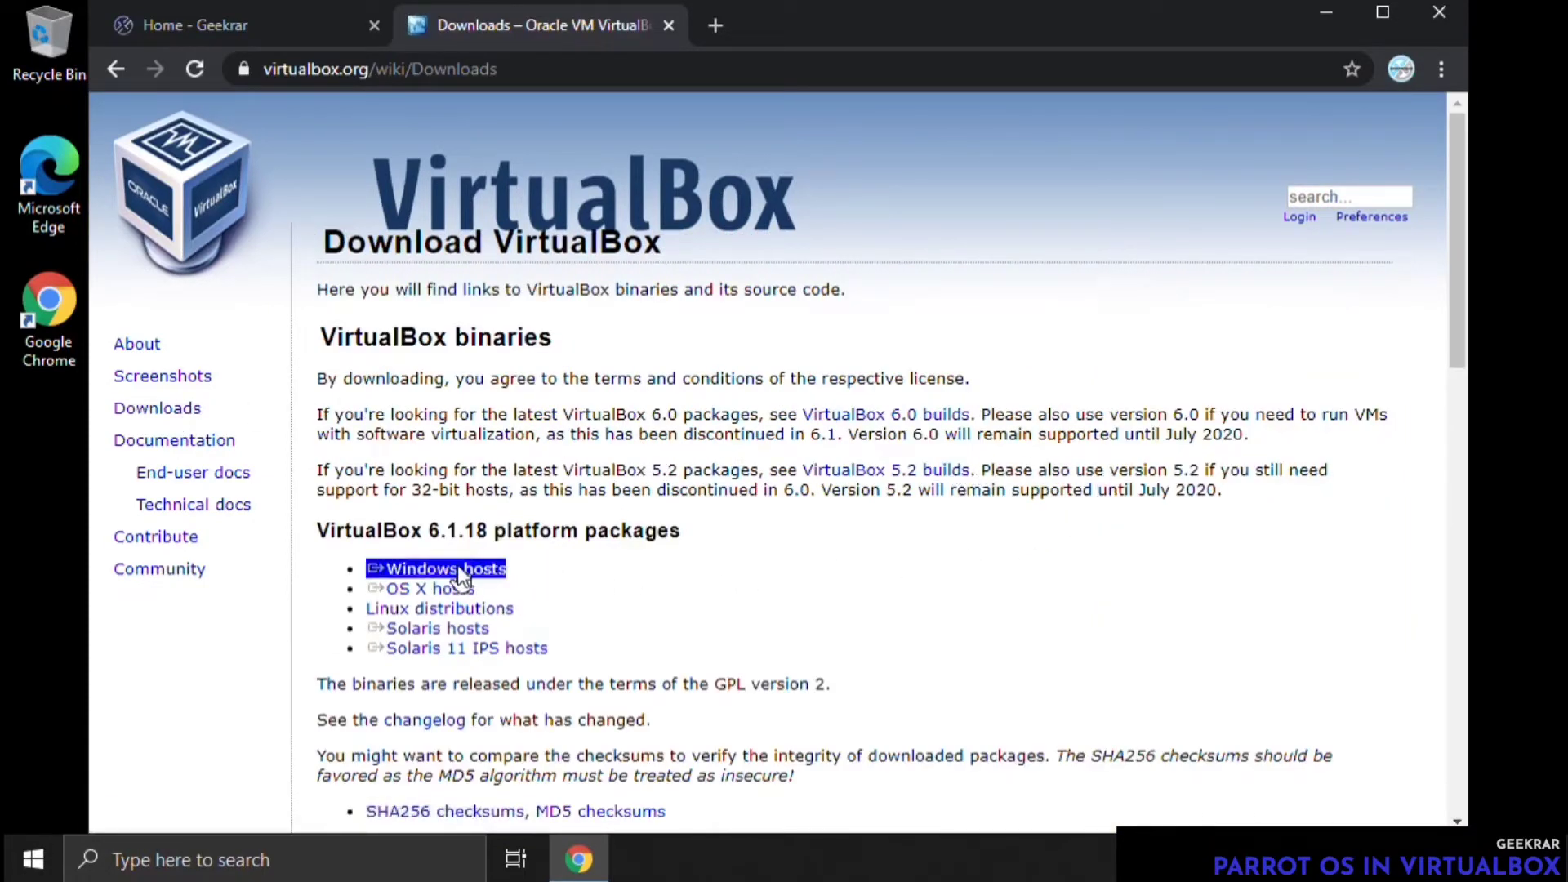
click(474, 567)
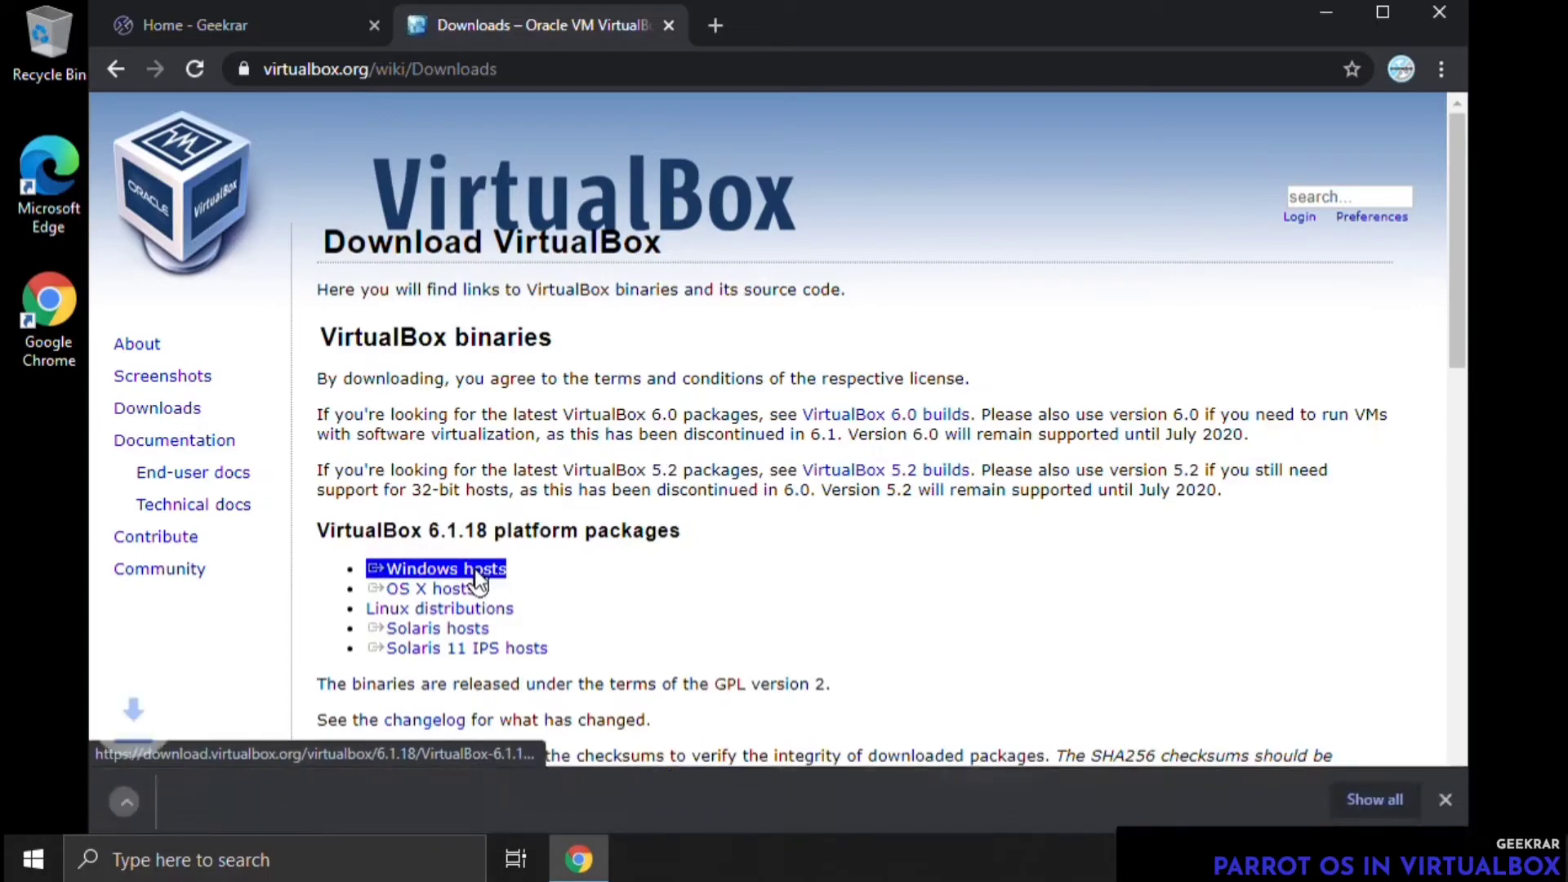
Download the VirtualBox 6.1.18 Oracle VM VirtualBox Extension Pack for all supported platforms
scroll(694, 570, down, 5)
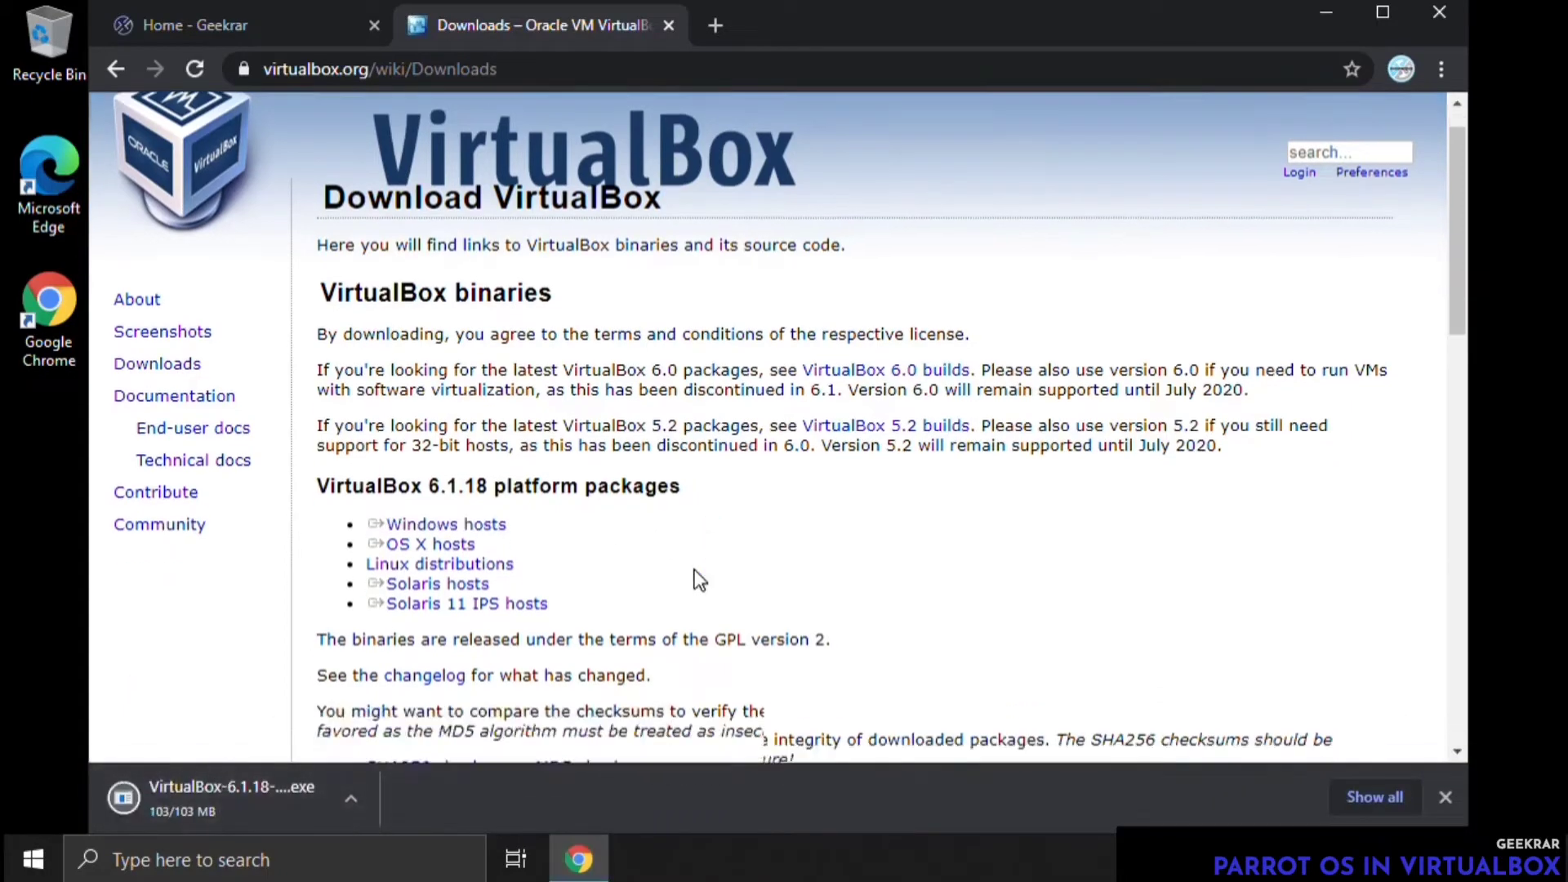
scroll(694, 567, down, 2)
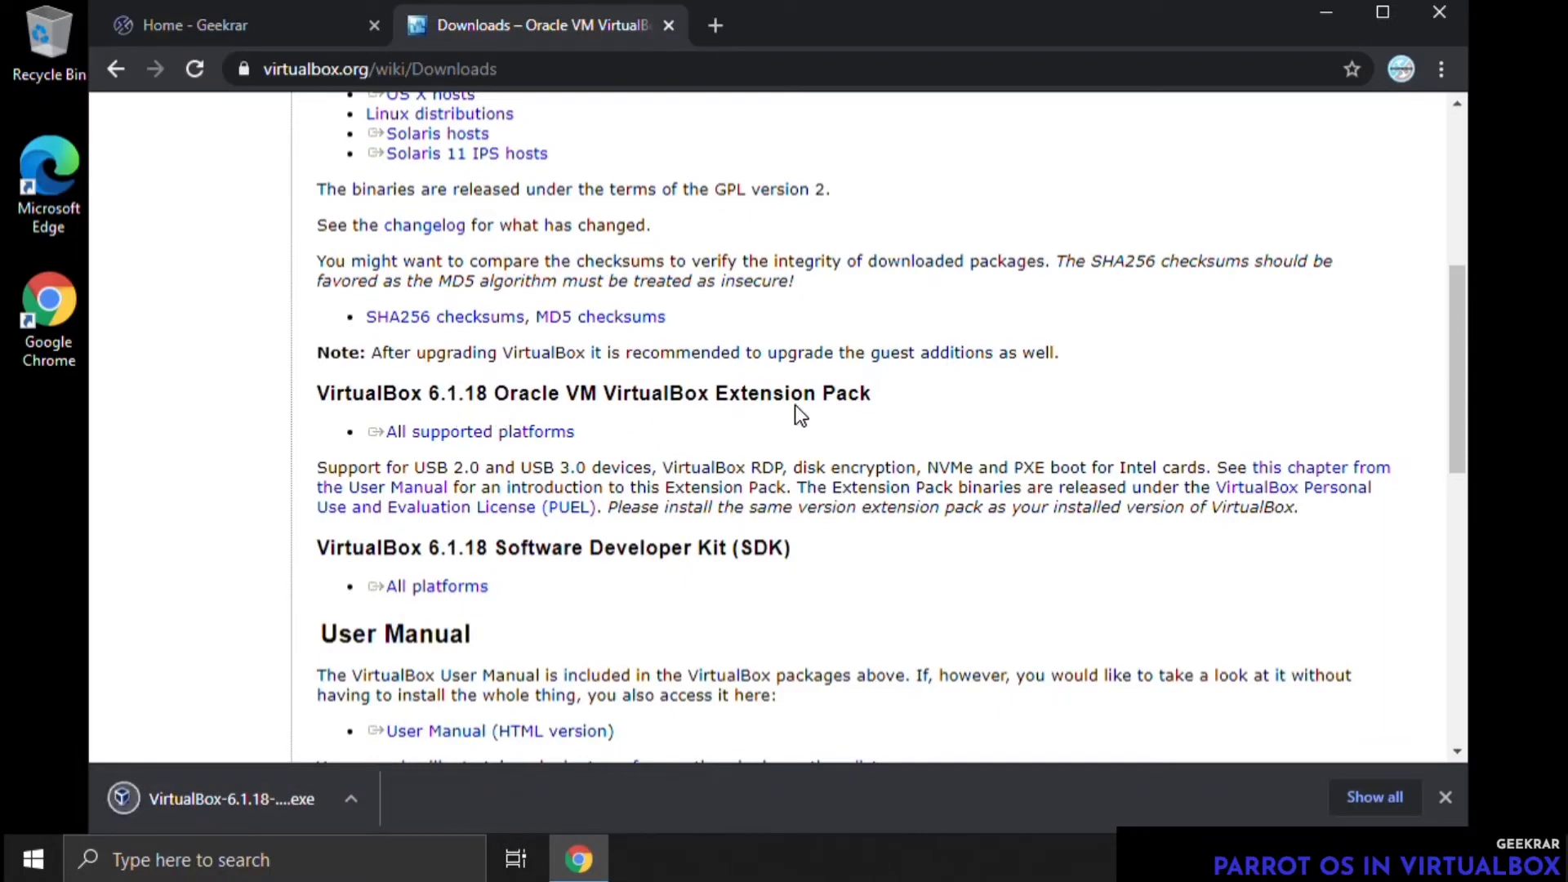
click(500, 437)
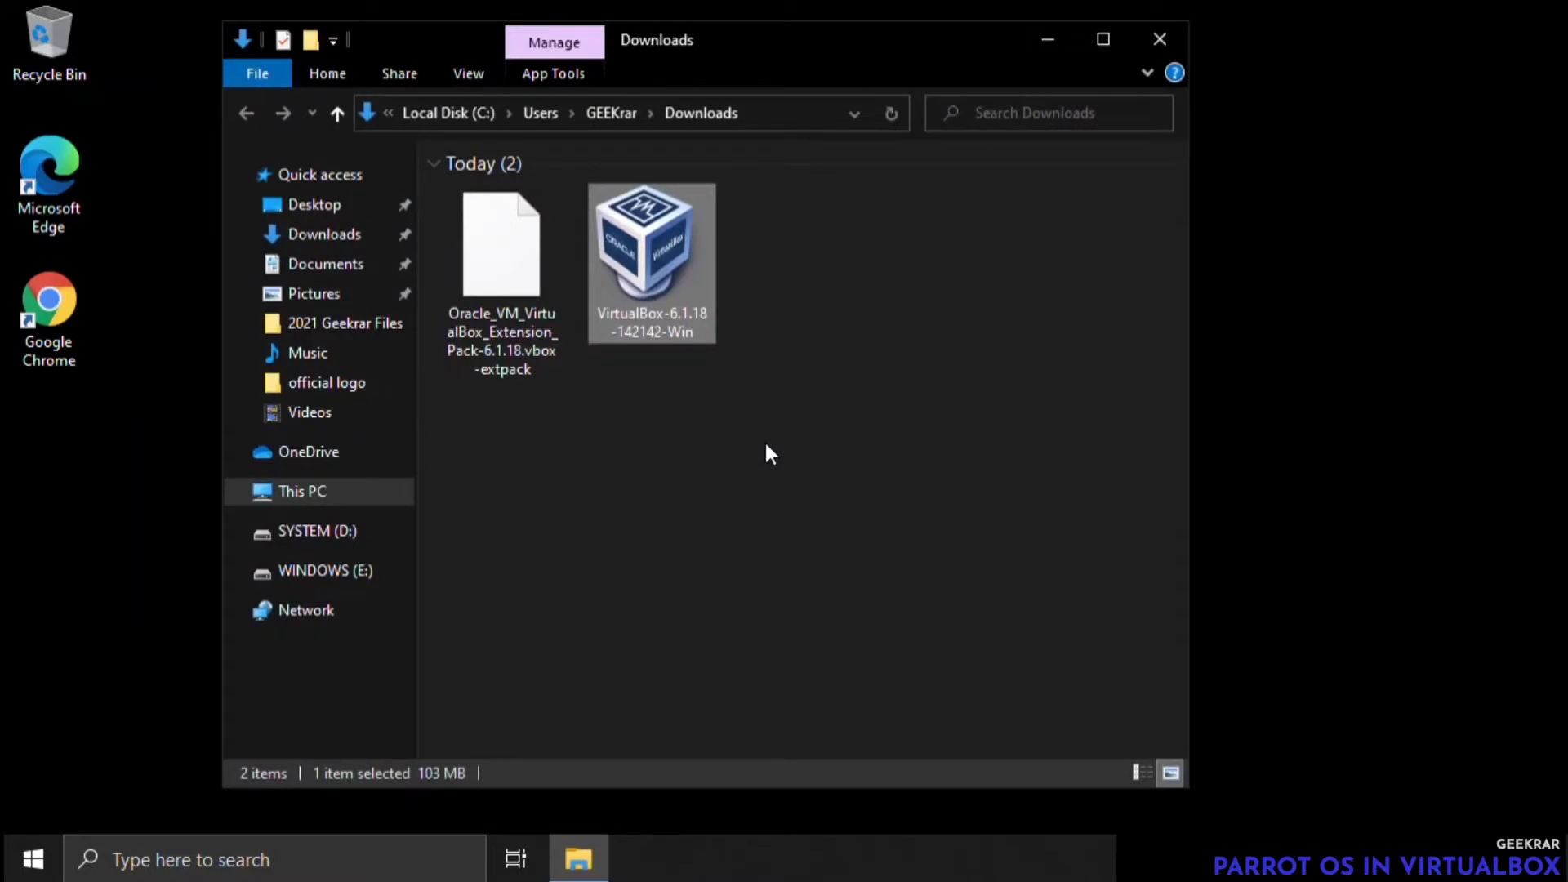
Install VirtualBox 6.1.18 from the downloaded Windows installer with the default features, location and shortcuts, and start it on finishing
double_click(707, 327)
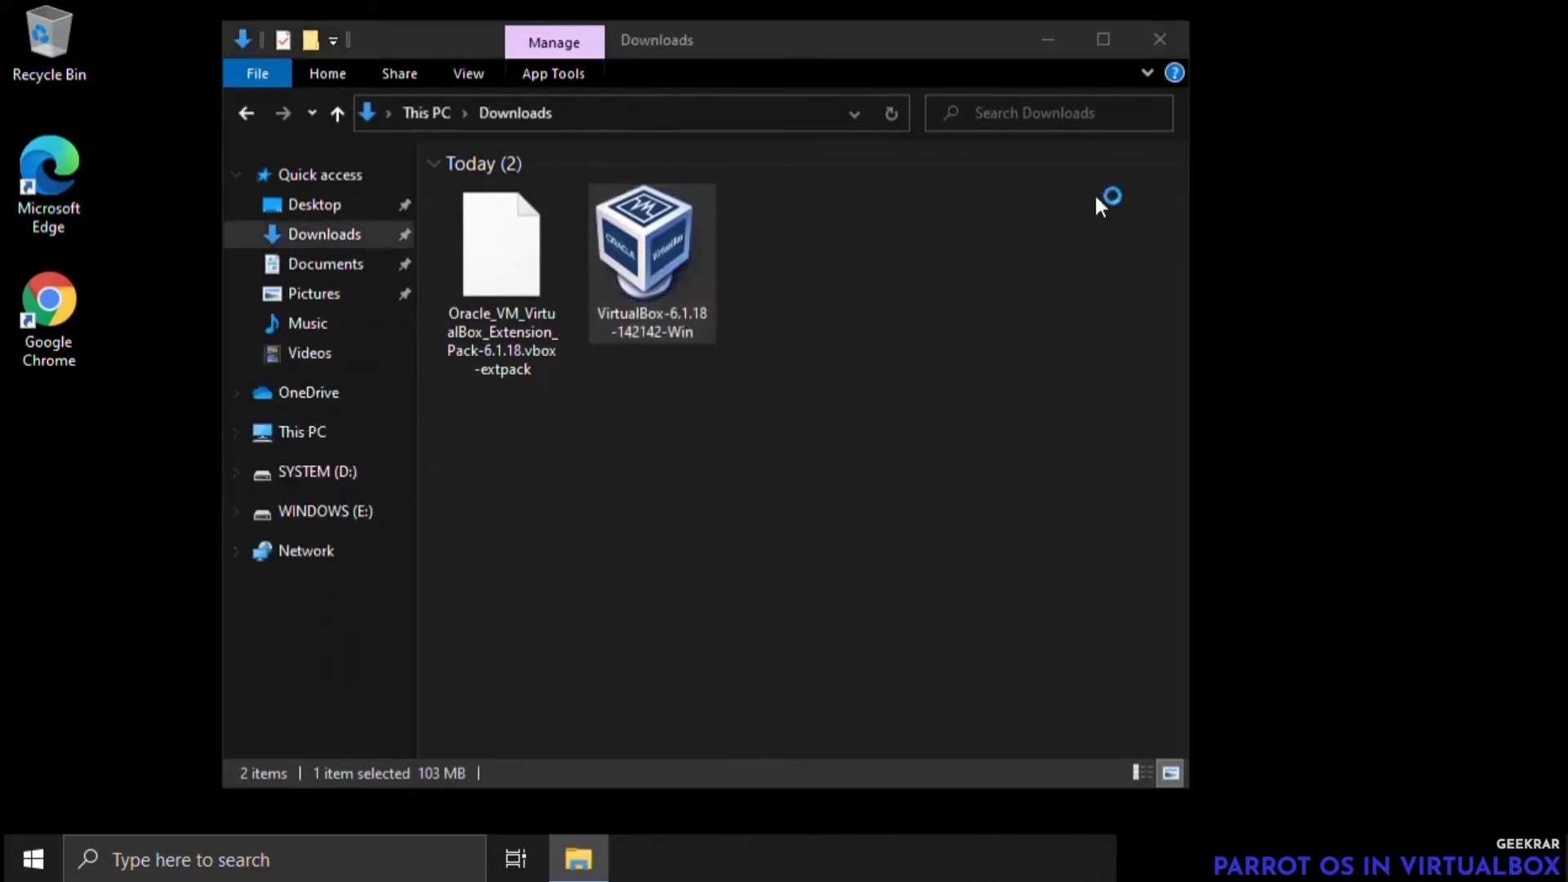
click(1046, 40)
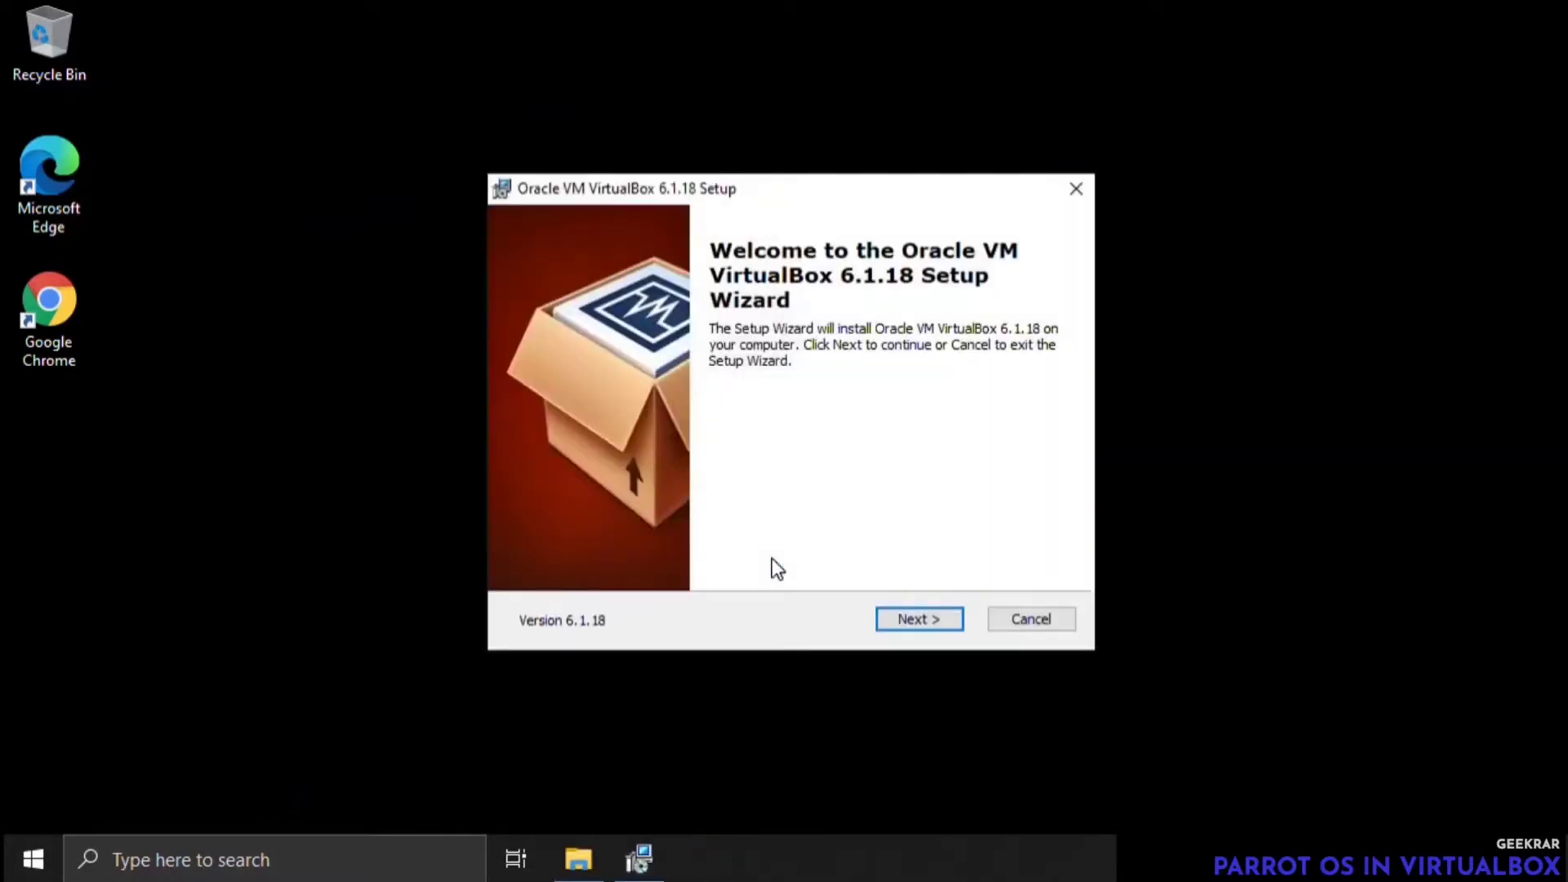
click(927, 622)
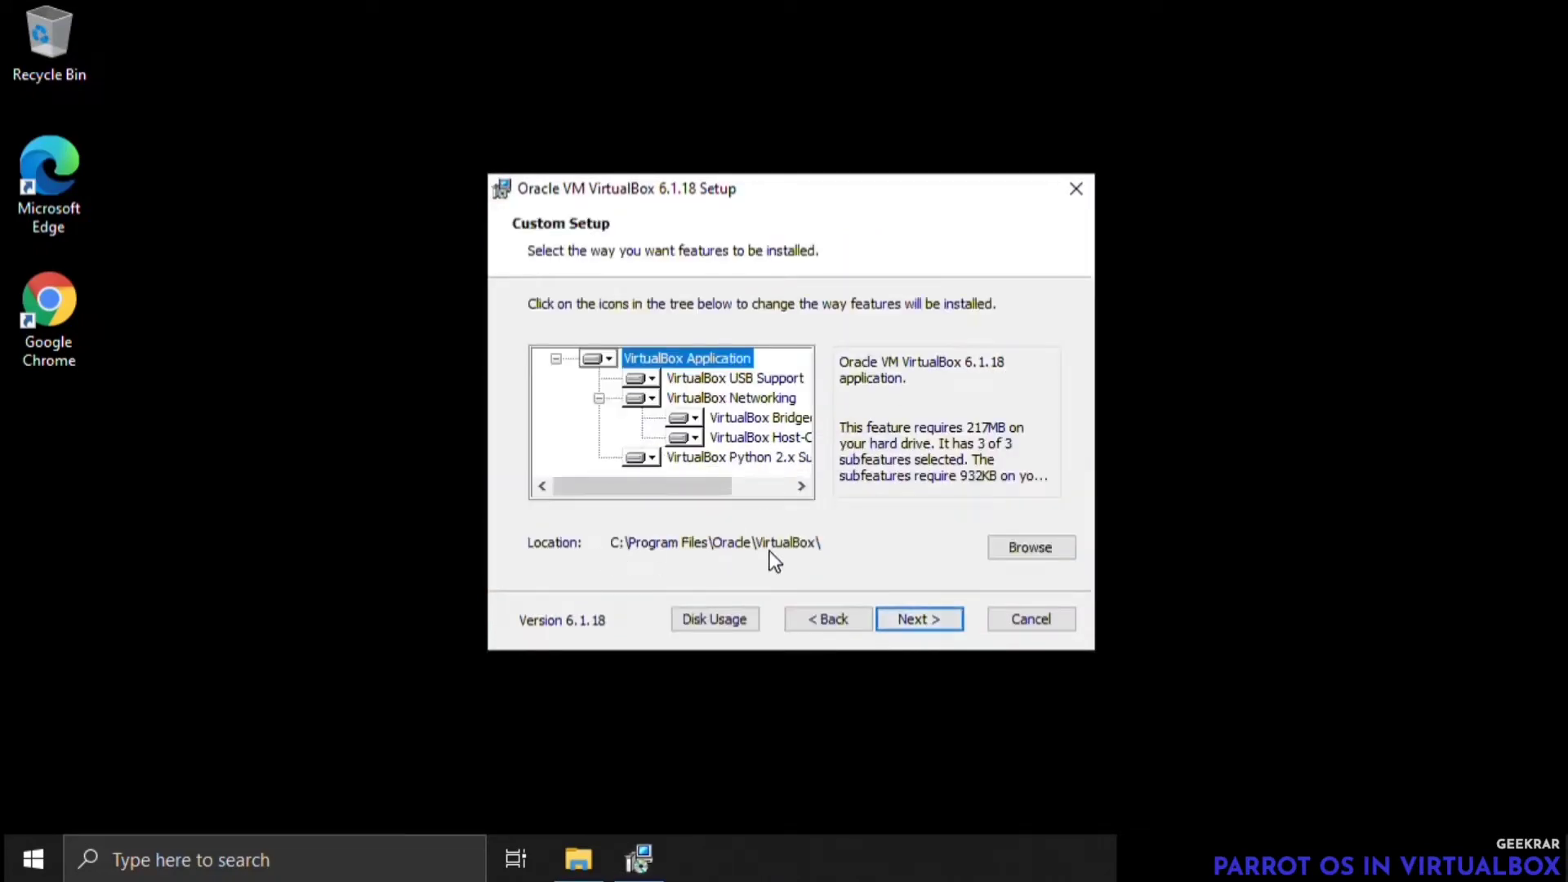
click(912, 619)
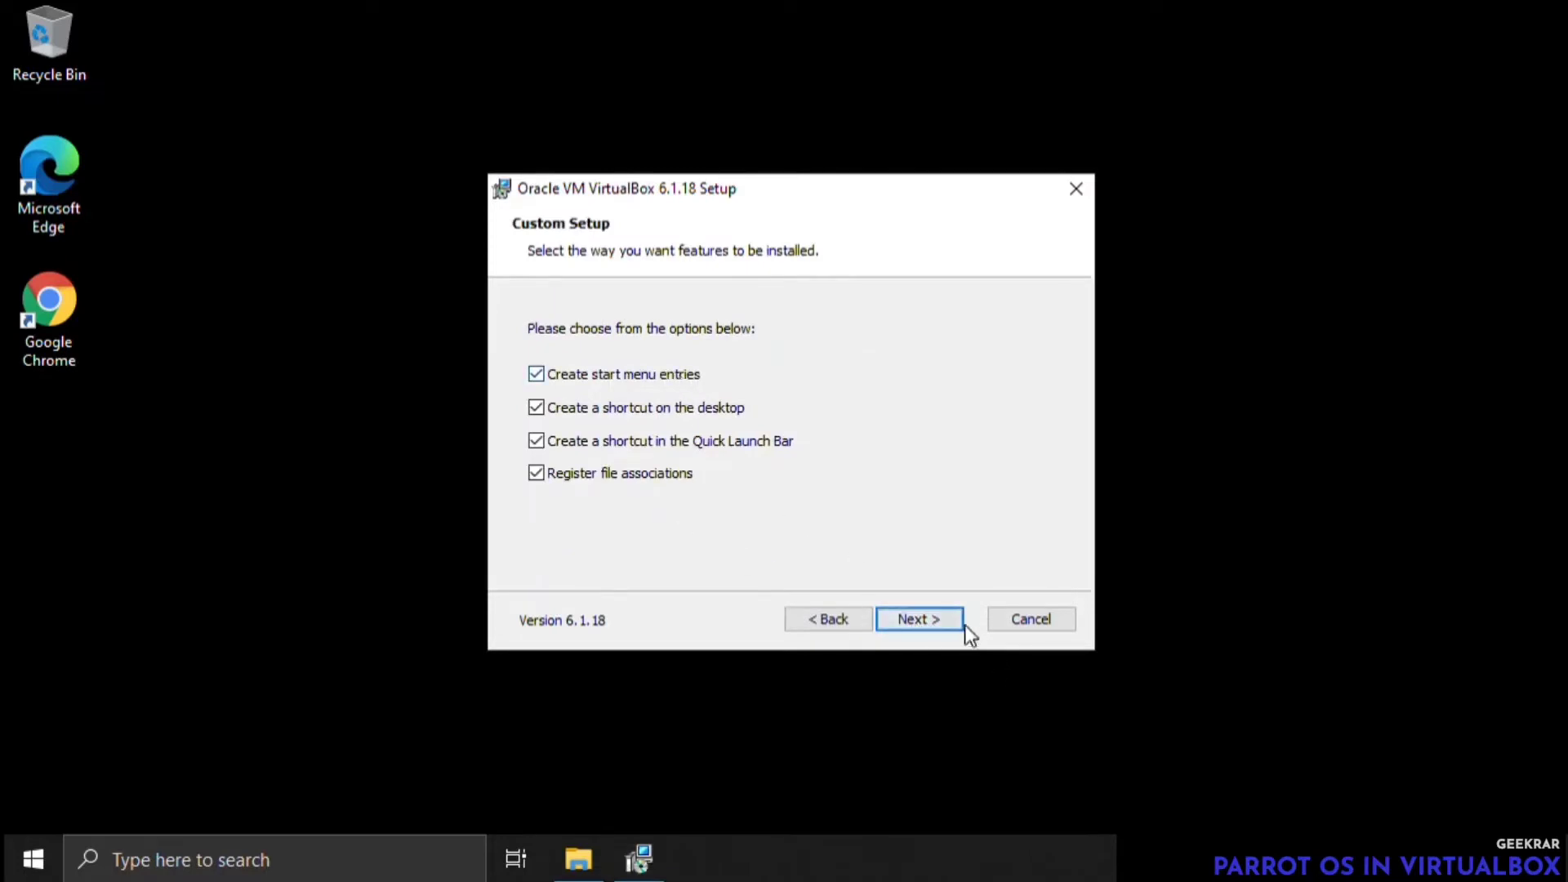
click(942, 621)
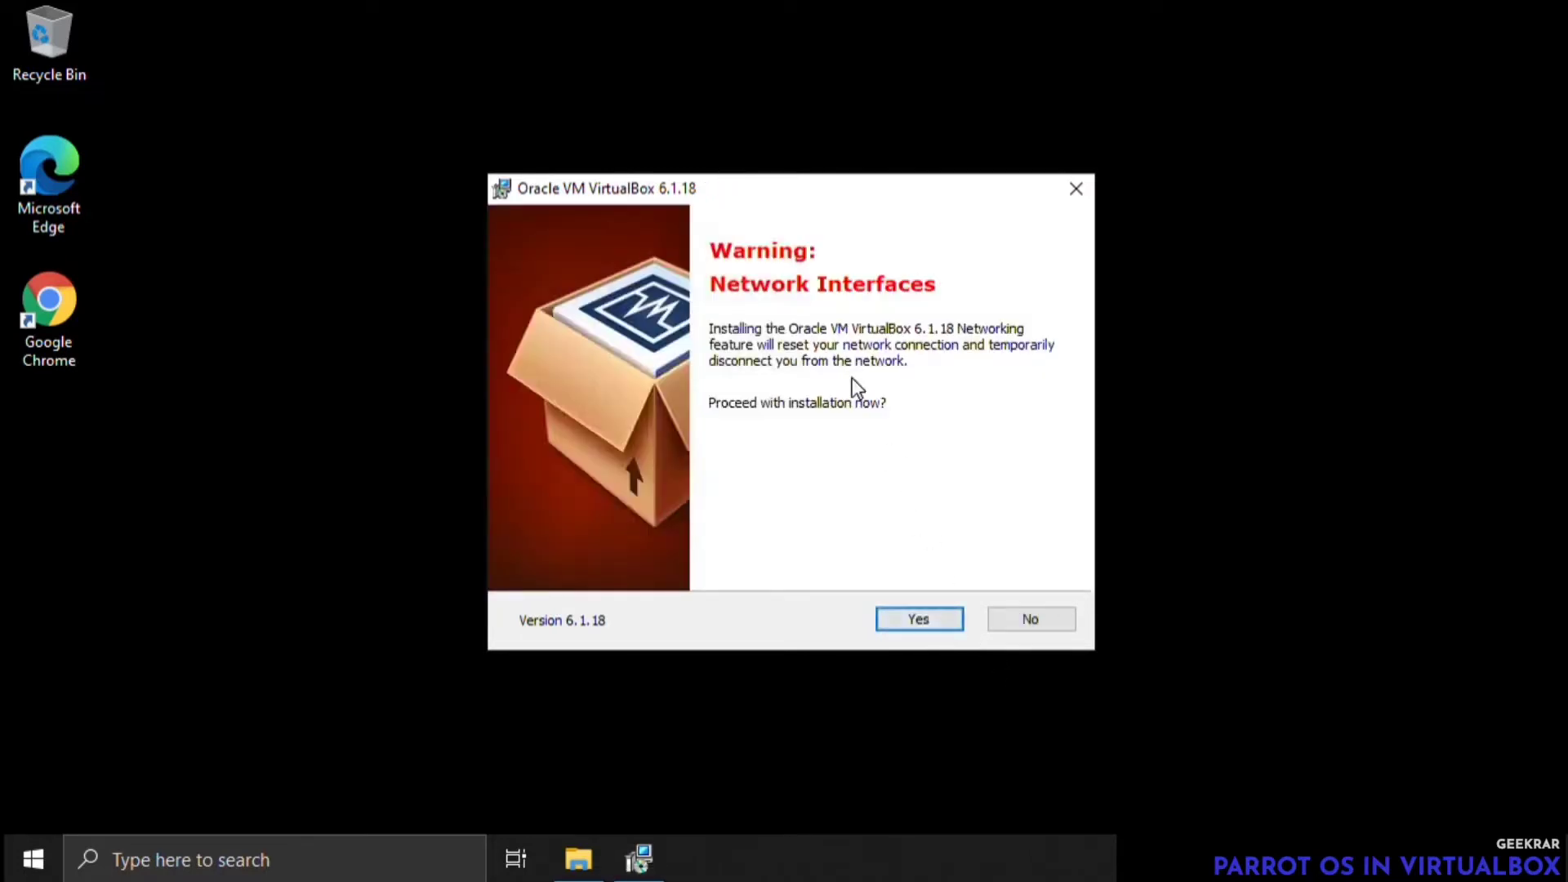
click(934, 619)
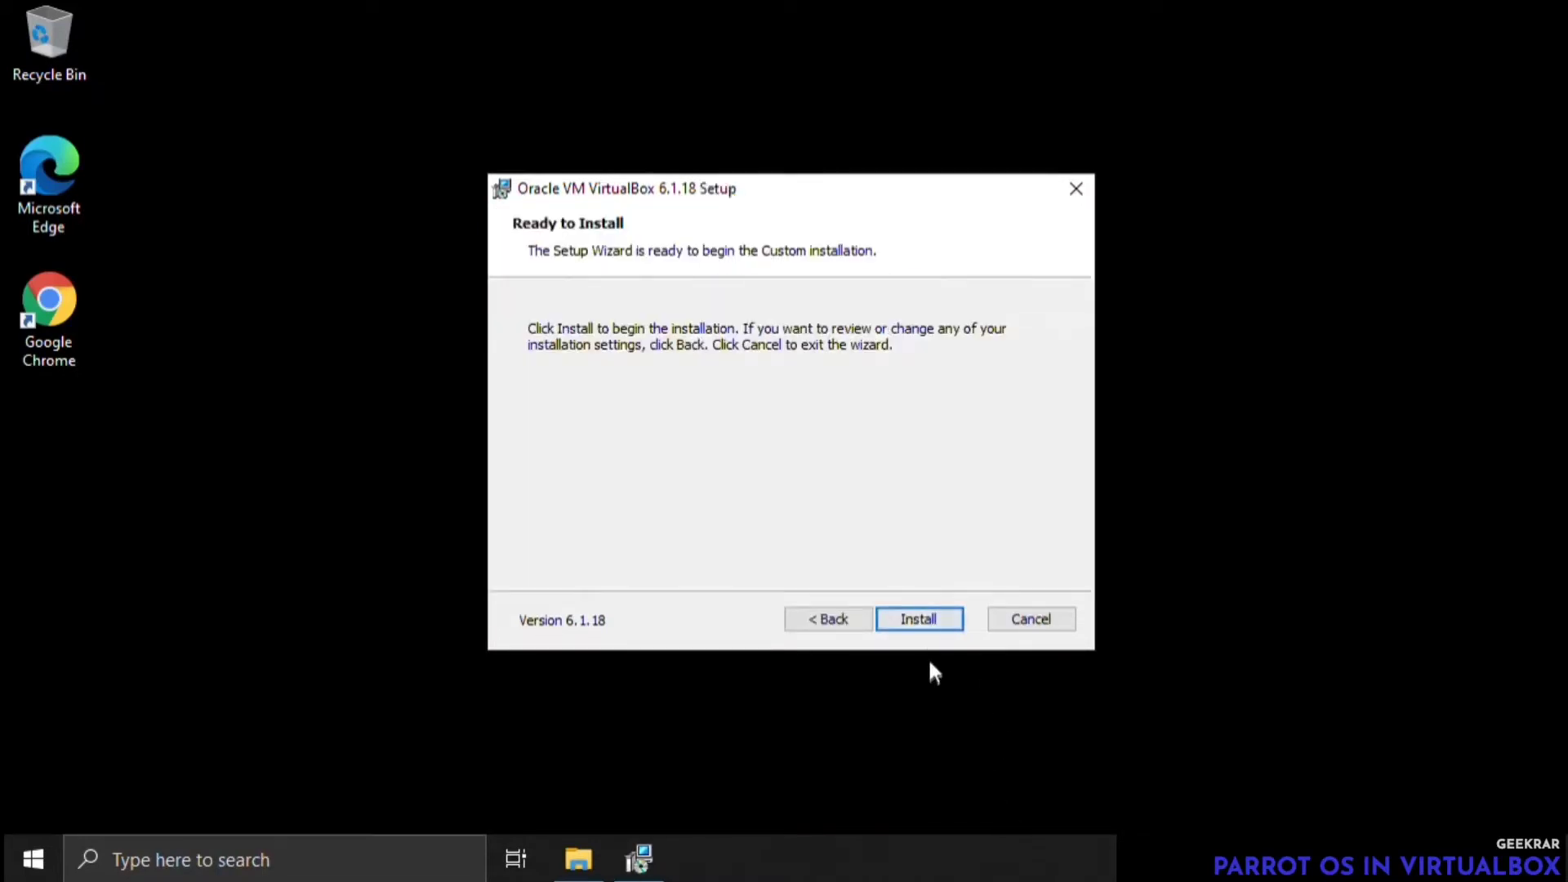
click(929, 623)
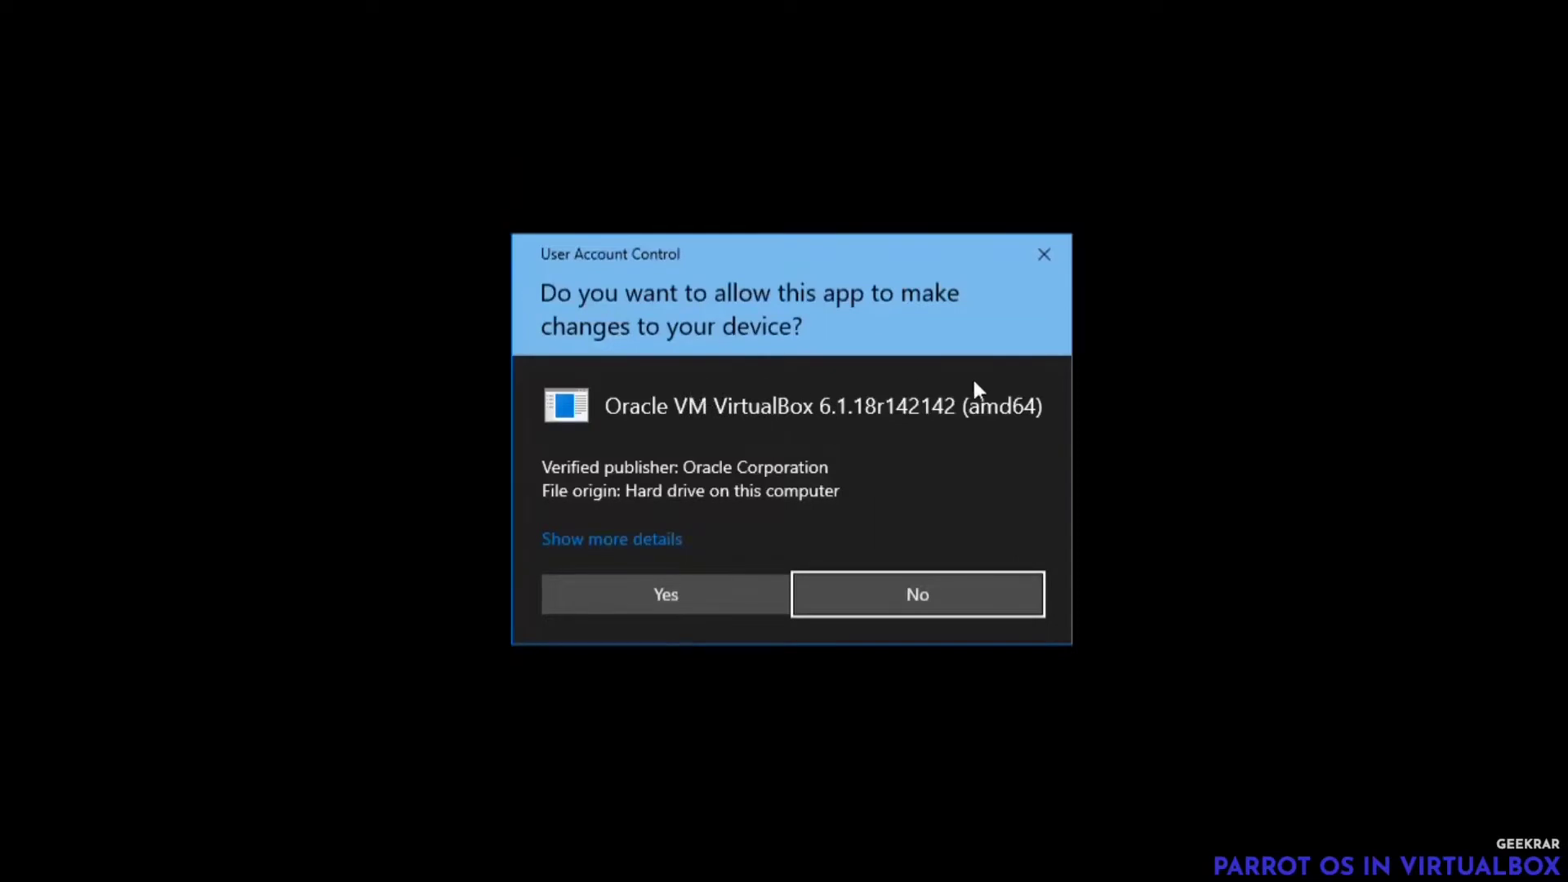
click(680, 604)
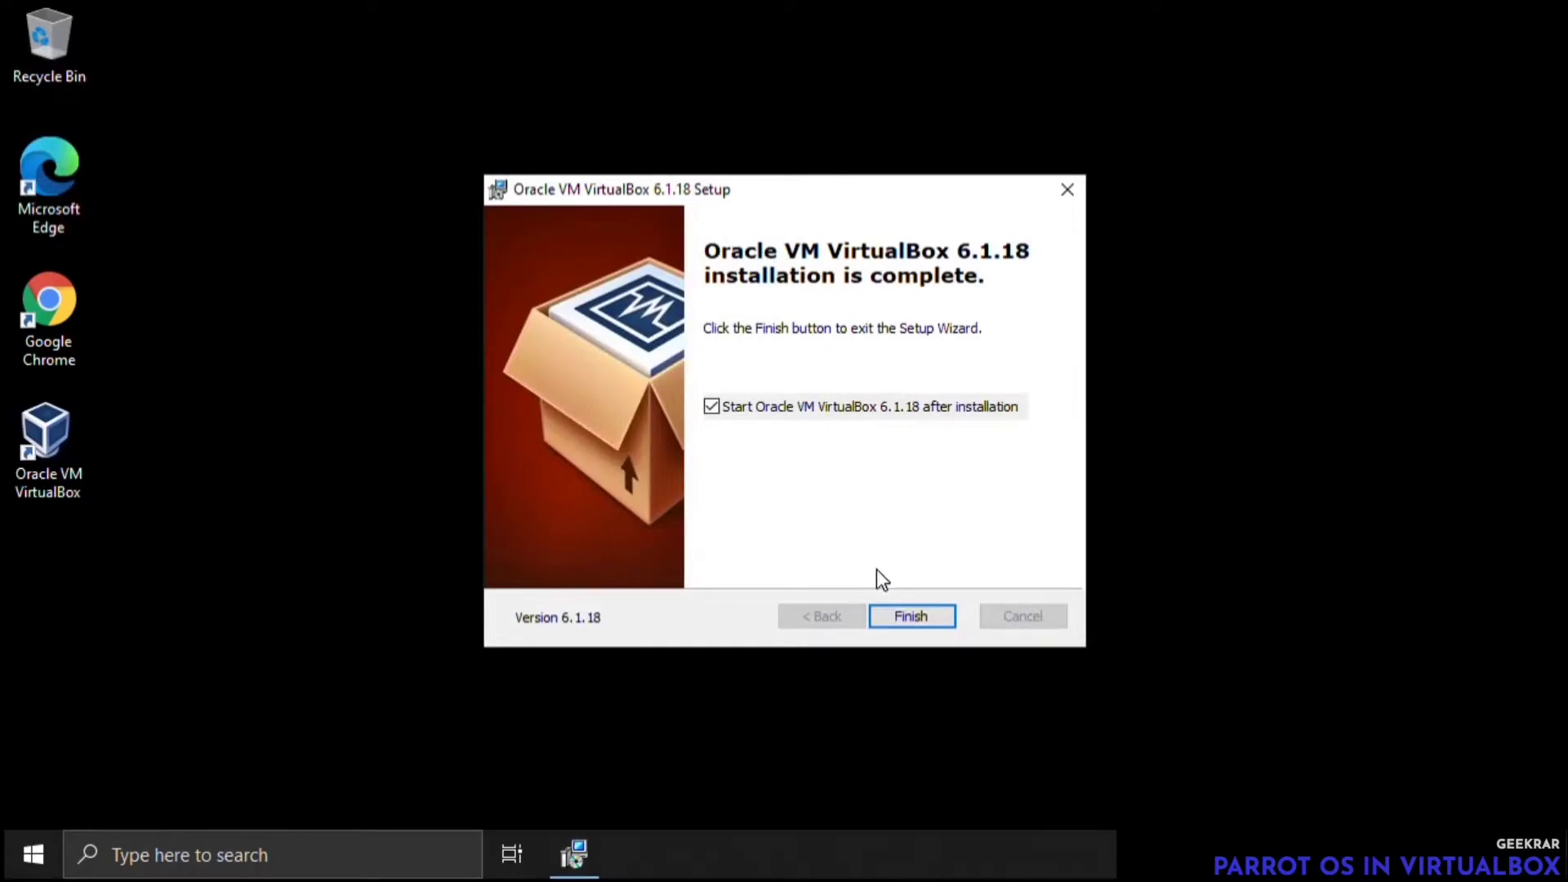
click(923, 620)
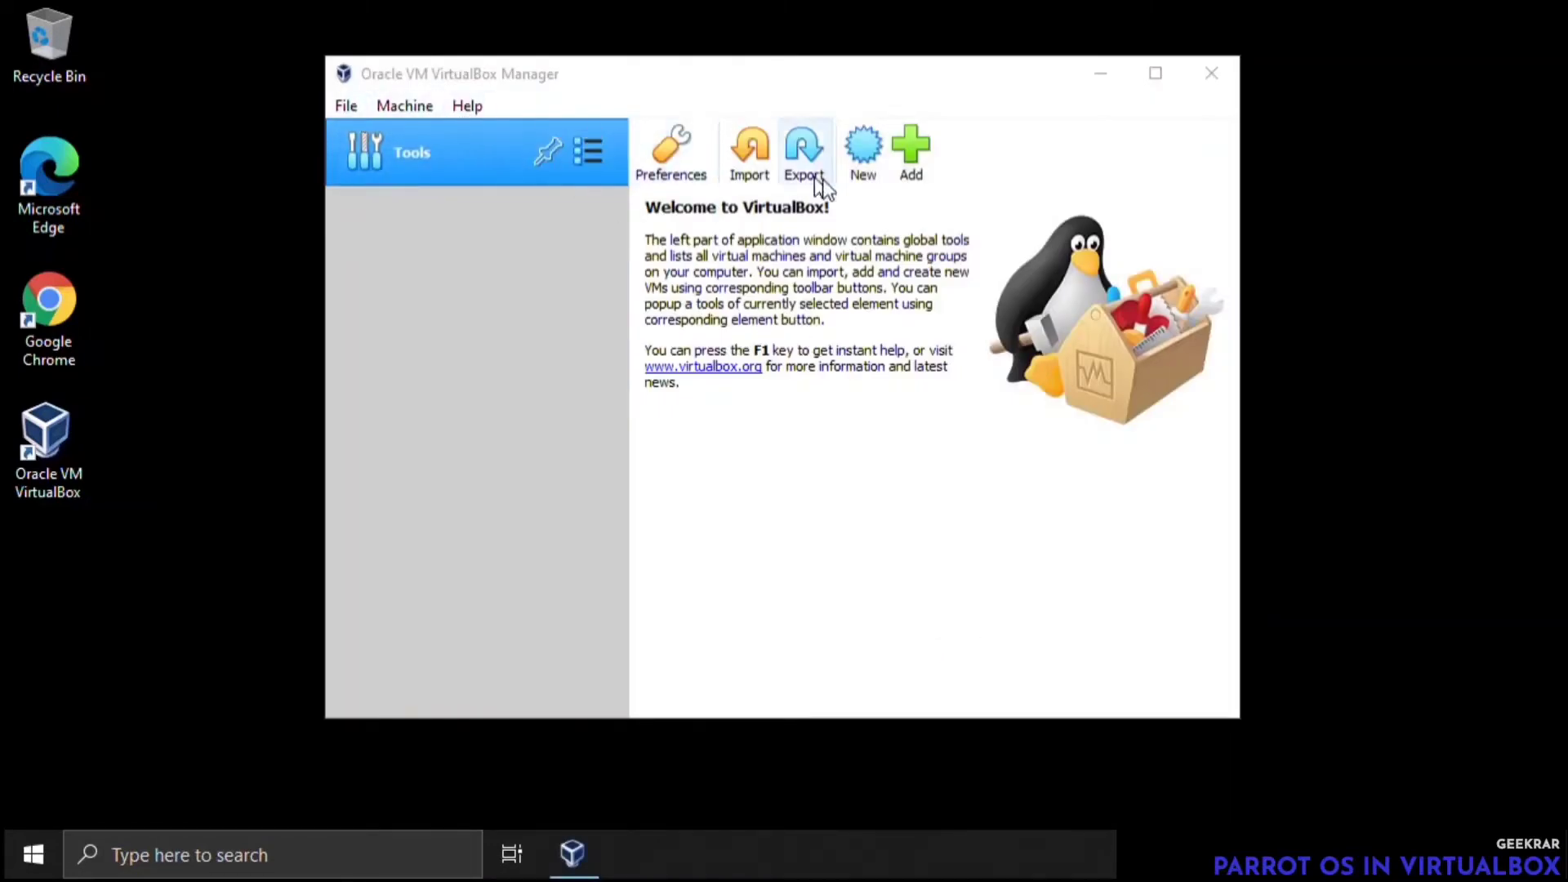
Add the Oracle VM VirtualBox Extension Pack file from the Downloads folder to the extension packages in VirtualBox's preferences
click(346, 106)
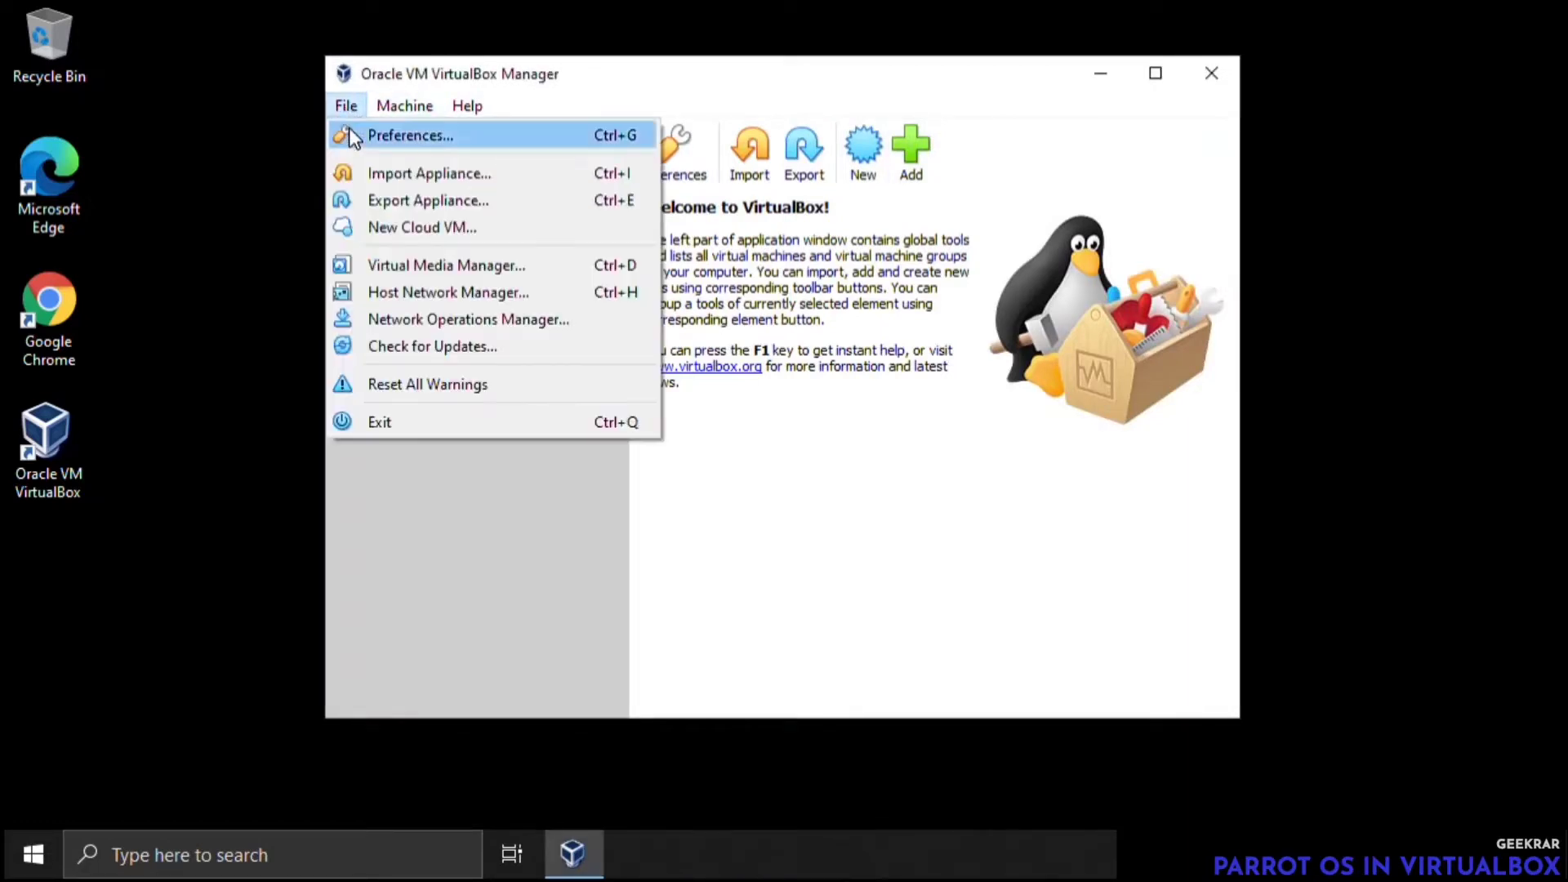
click(351, 135)
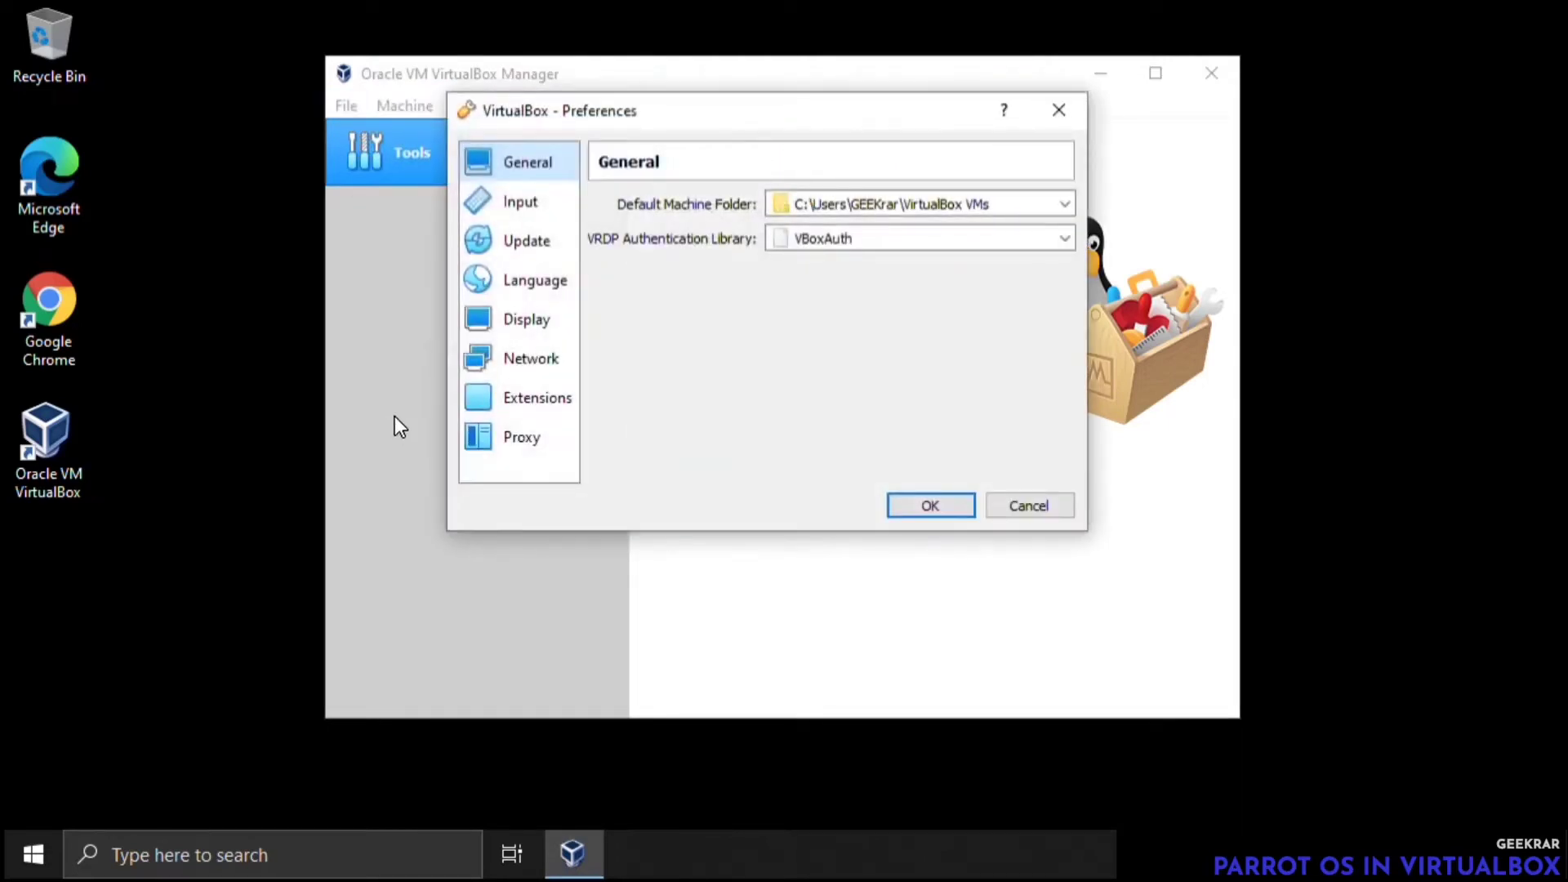
click(552, 398)
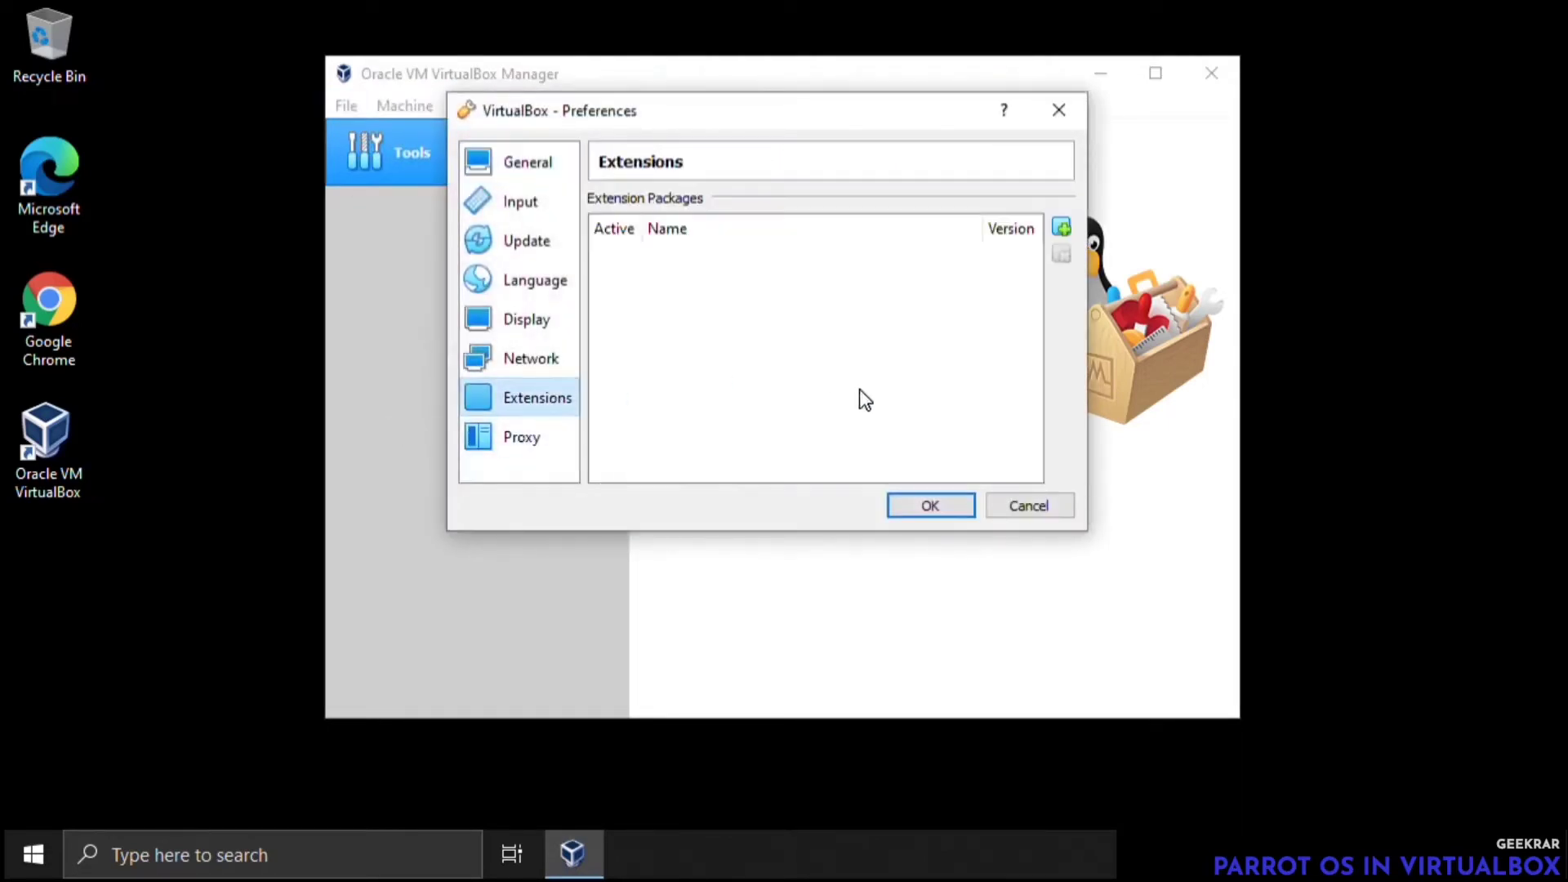
click(1060, 228)
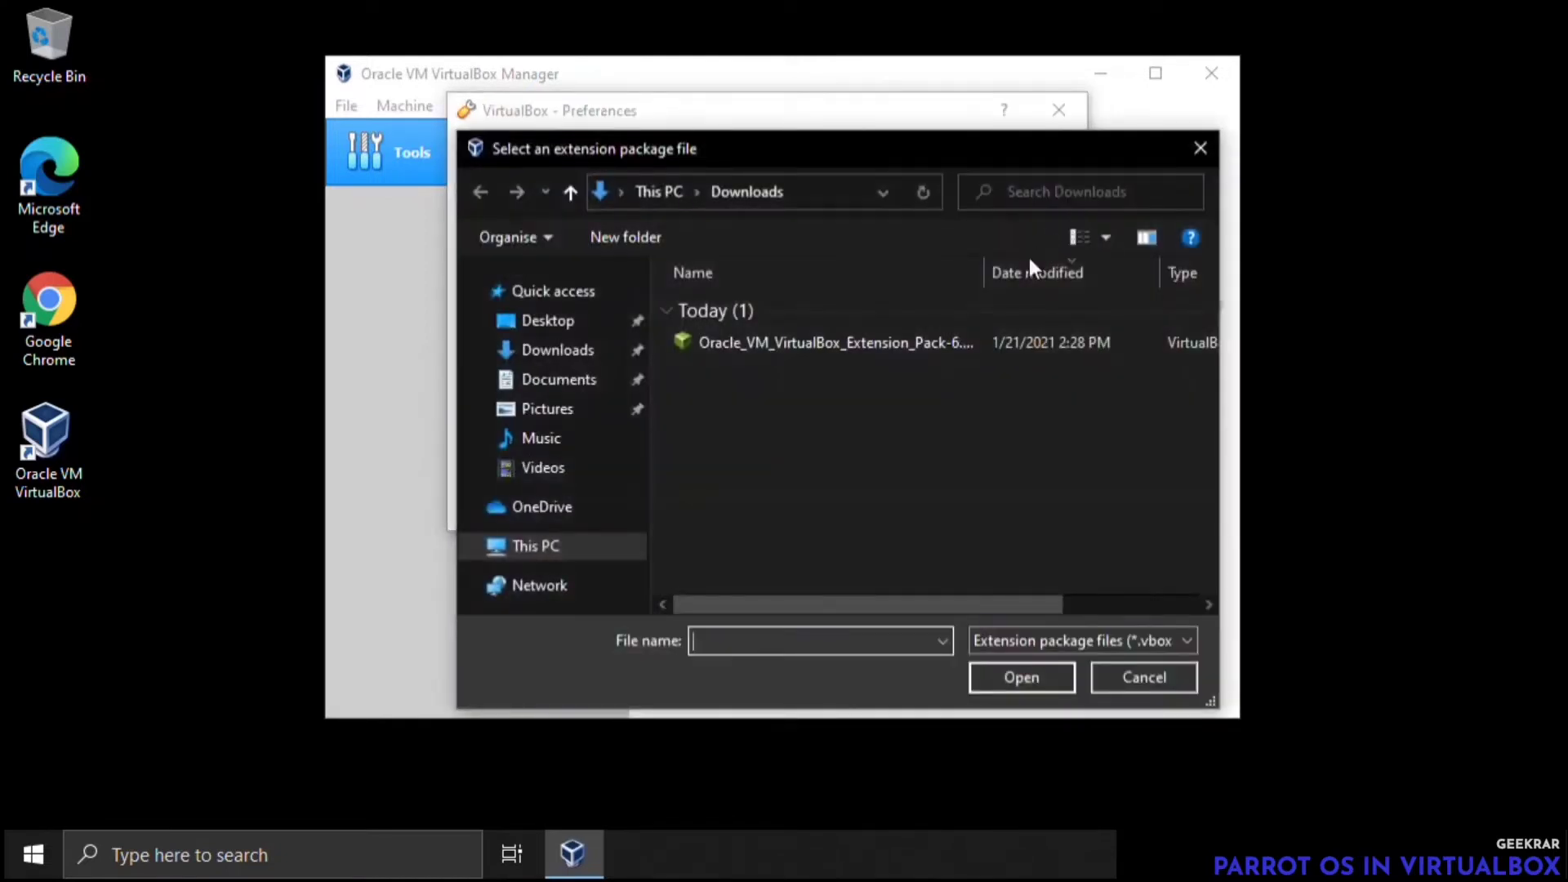
click(585, 350)
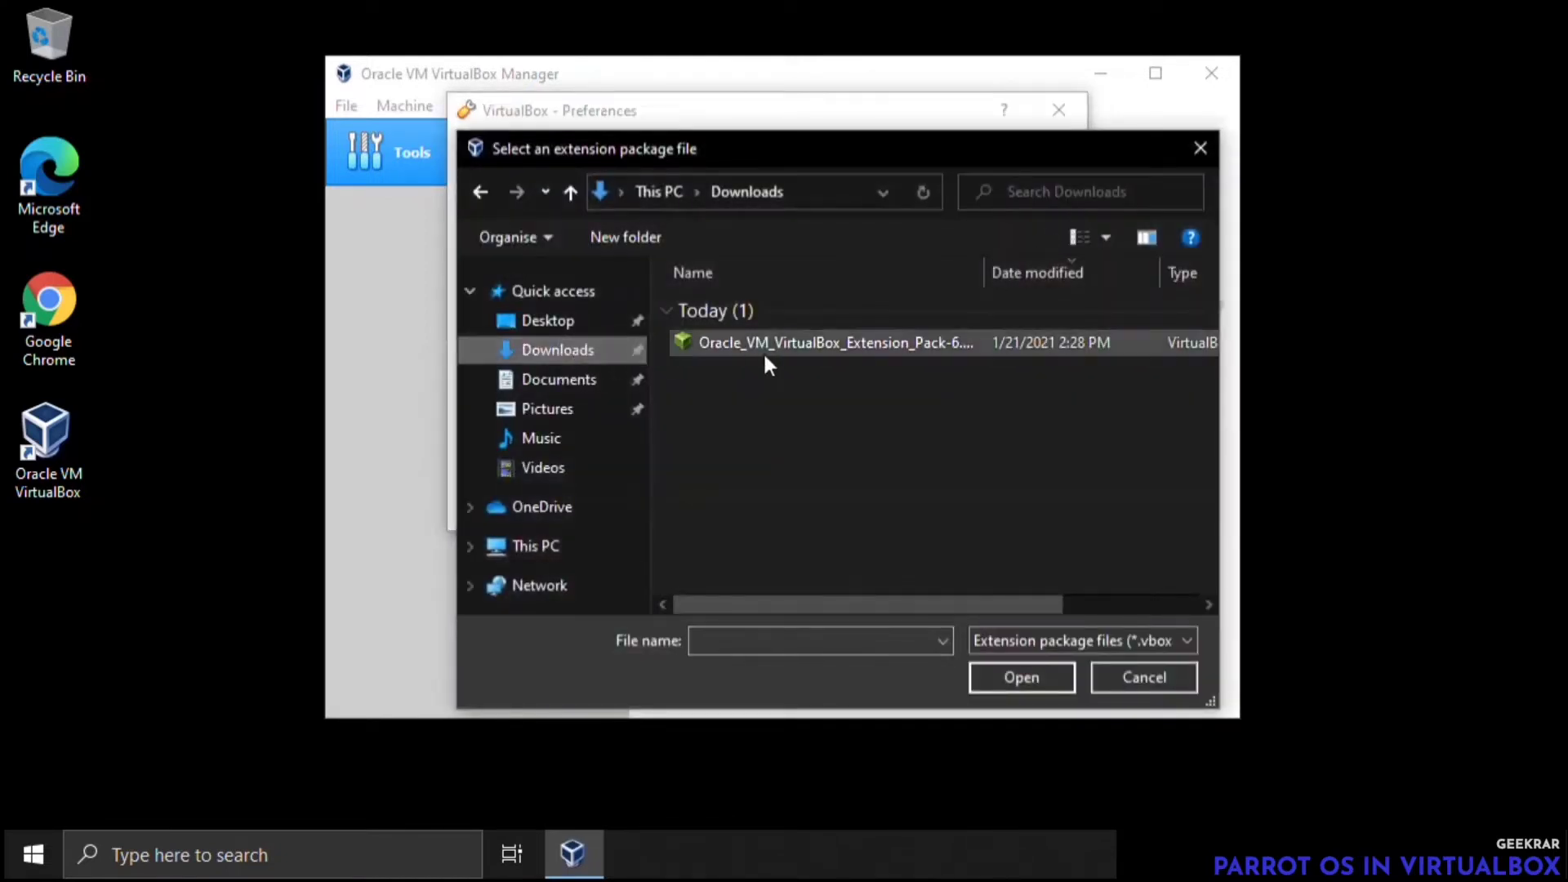
click(826, 342)
click(1009, 685)
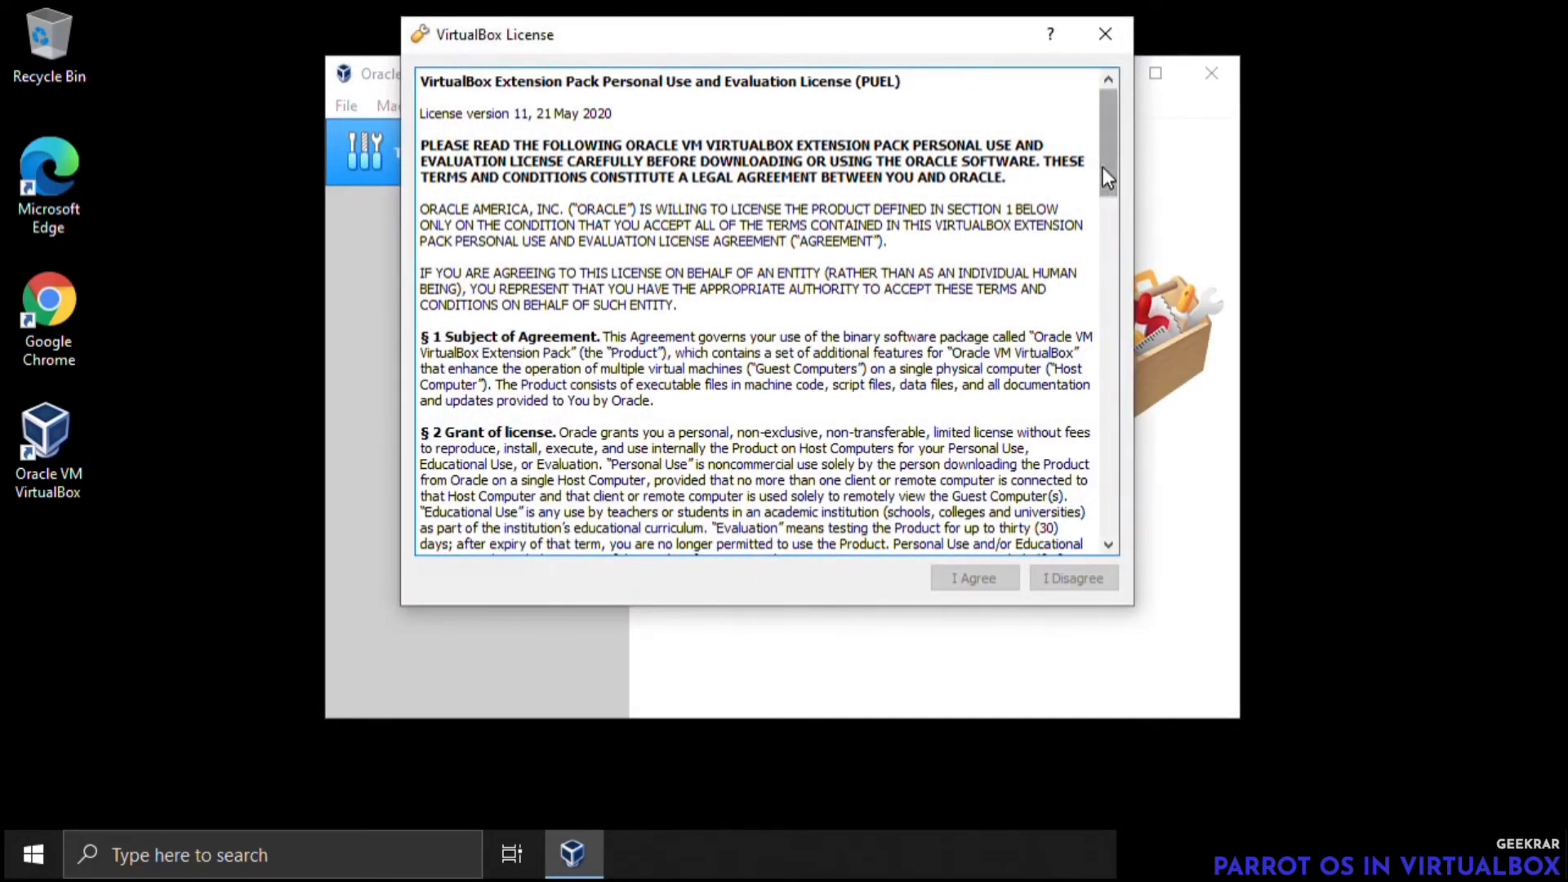
Agree to the full Extension Pack license, allow VirtualBox ExtPack Helper to make changes, and confirm the preferences
drag(1106, 166, 1081, 537)
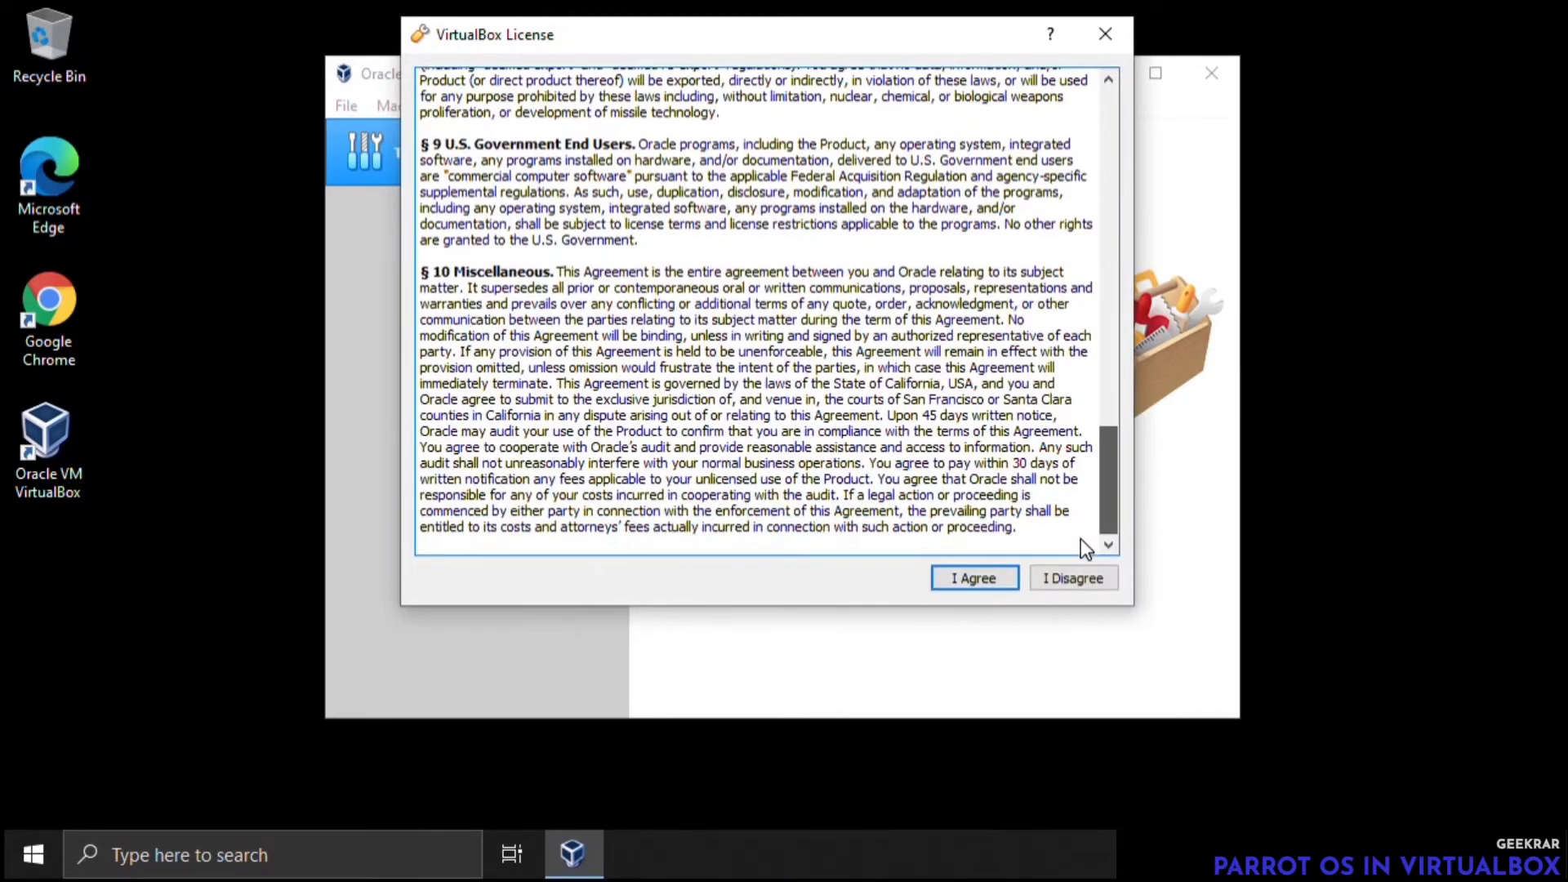
click(956, 578)
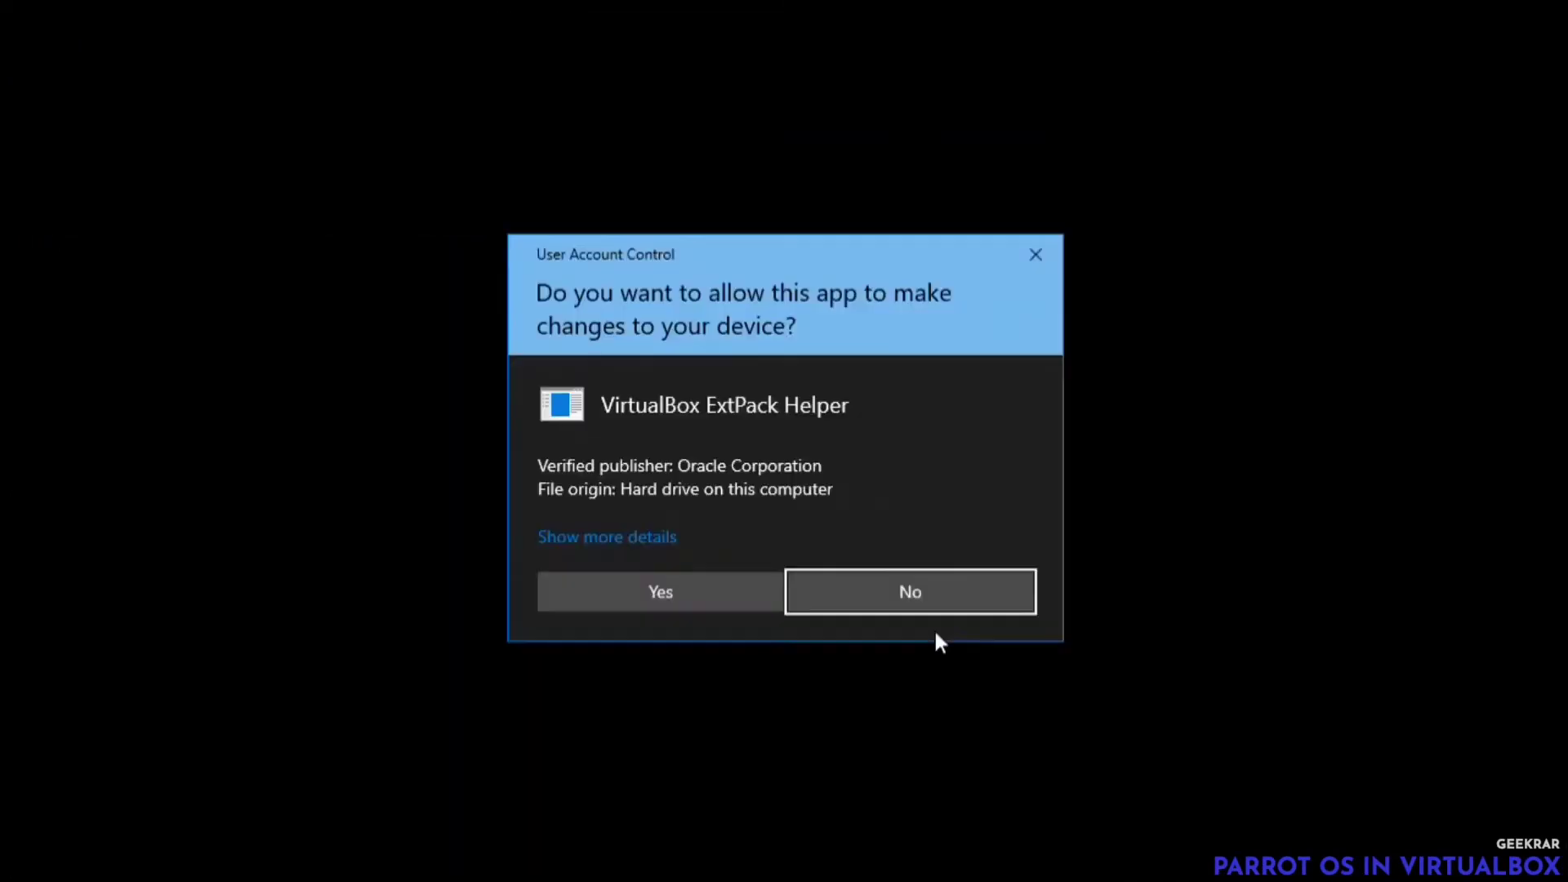
click(696, 593)
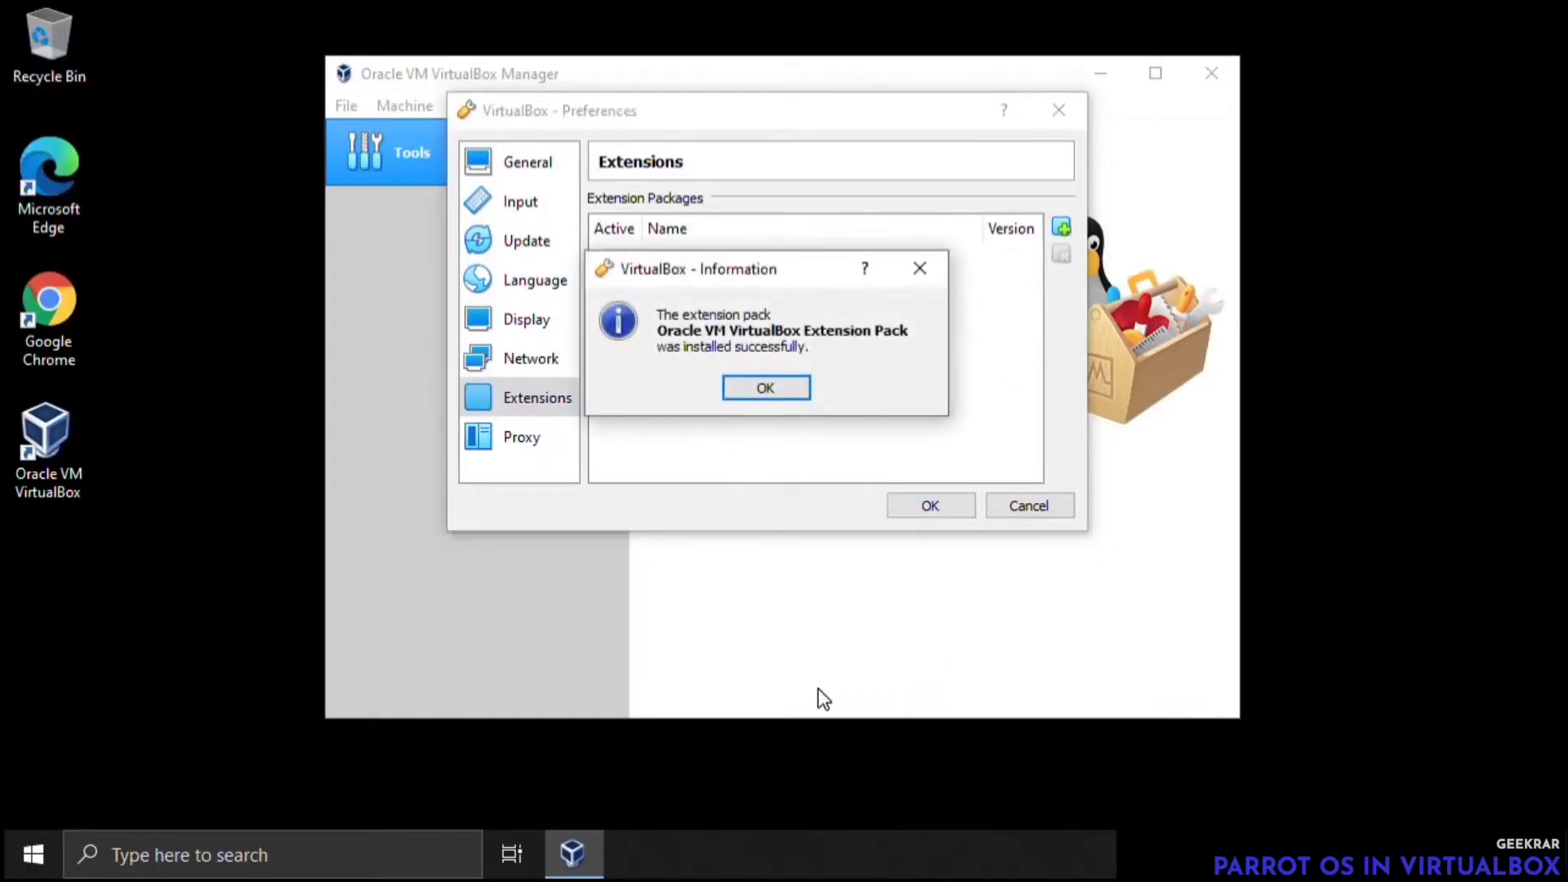
click(789, 390)
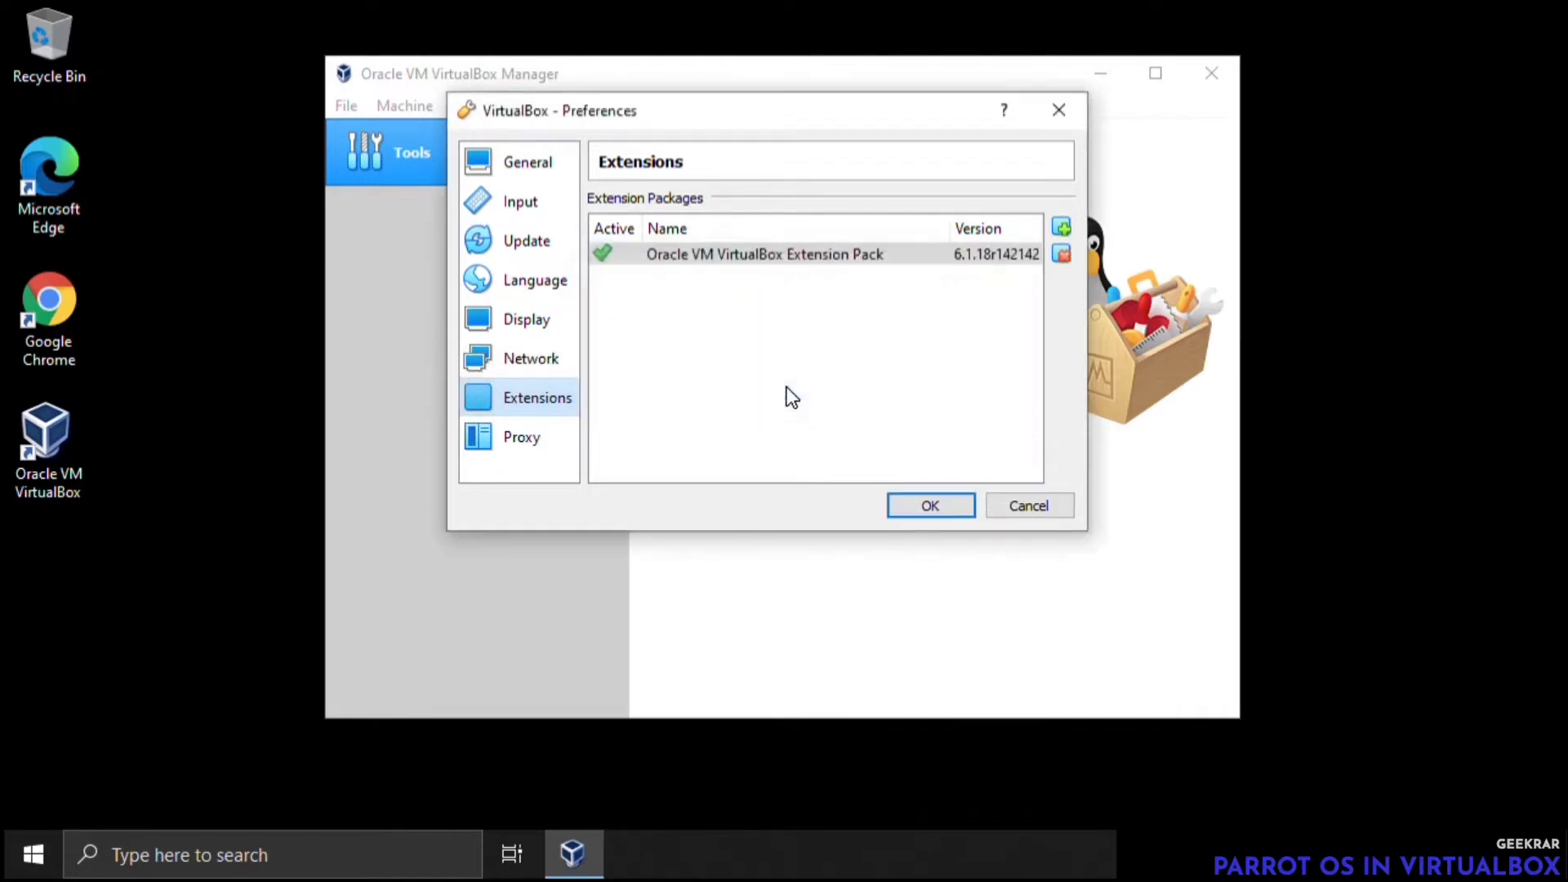
click(931, 506)
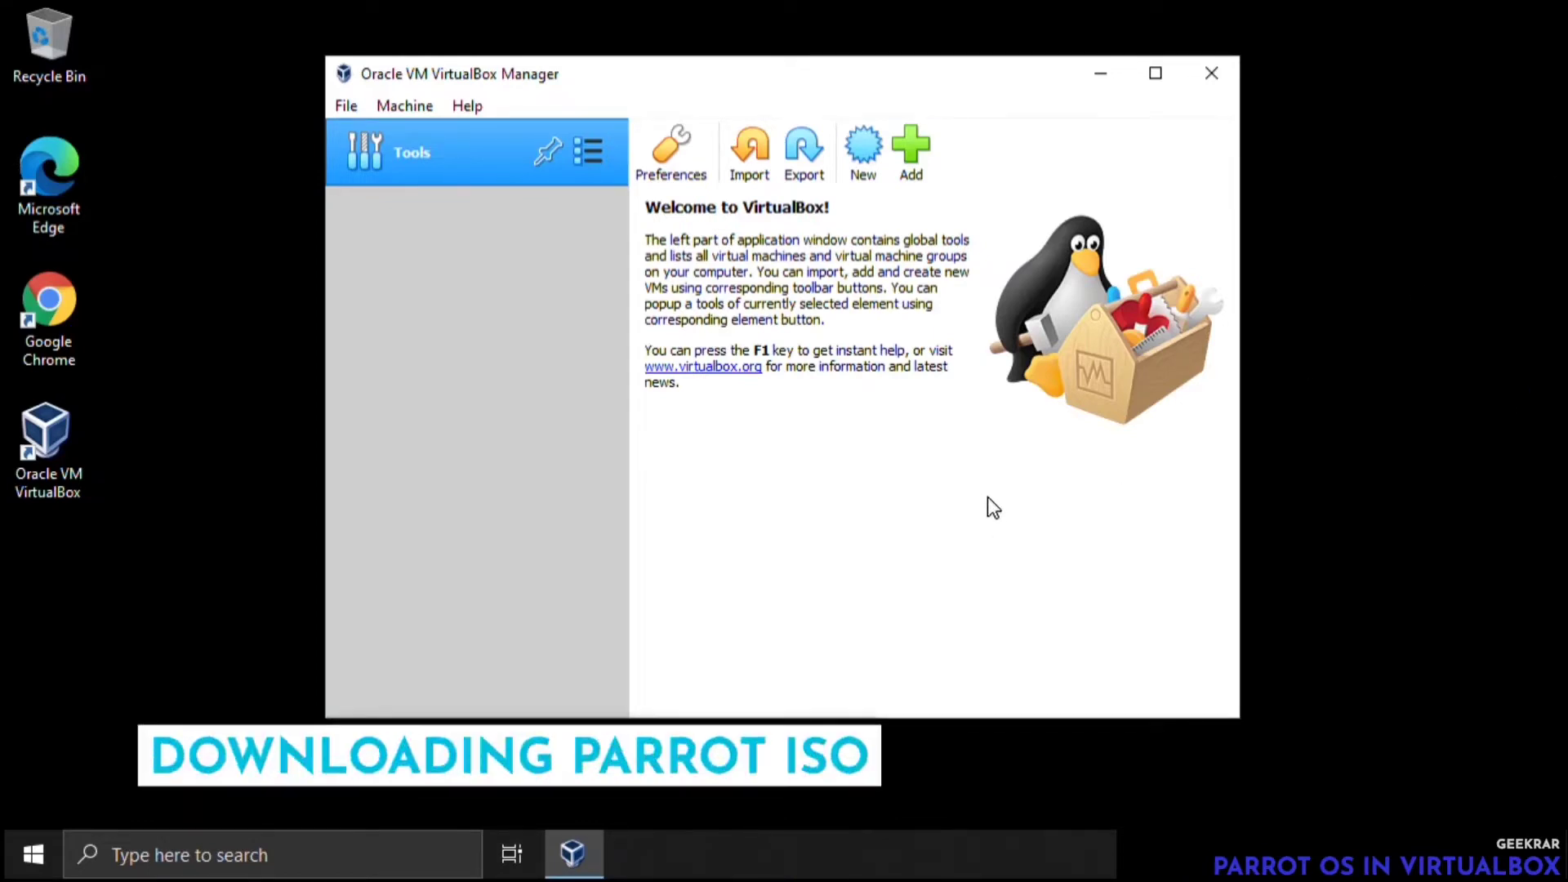
Minimize VirtualBox, switch to Google Chrome, search for "parrot os" and open the Parrot Security website
click(1098, 78)
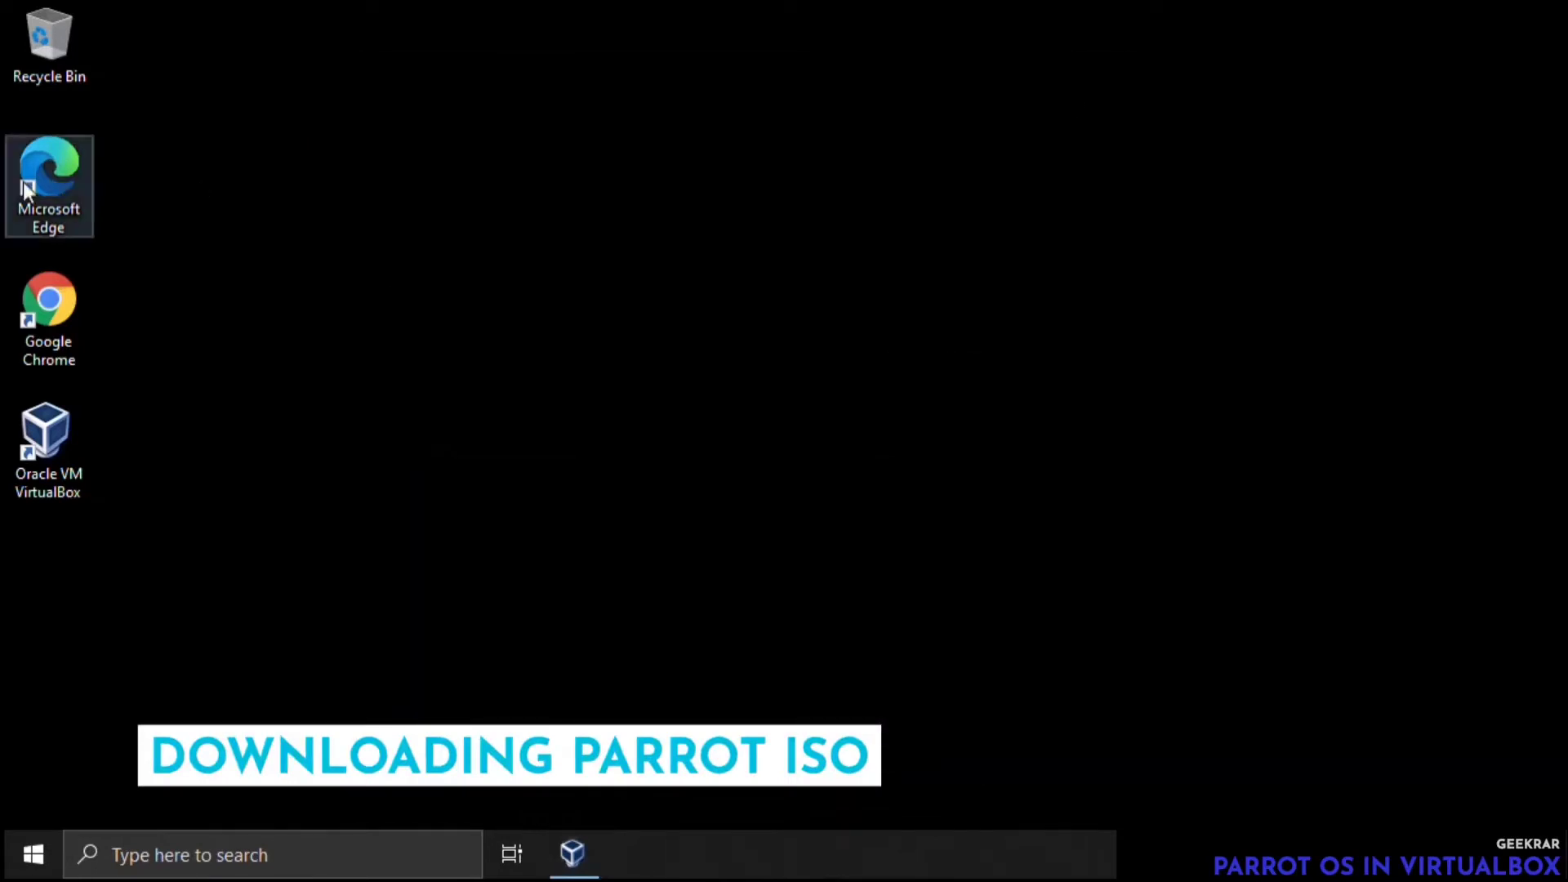
double_click(46, 325)
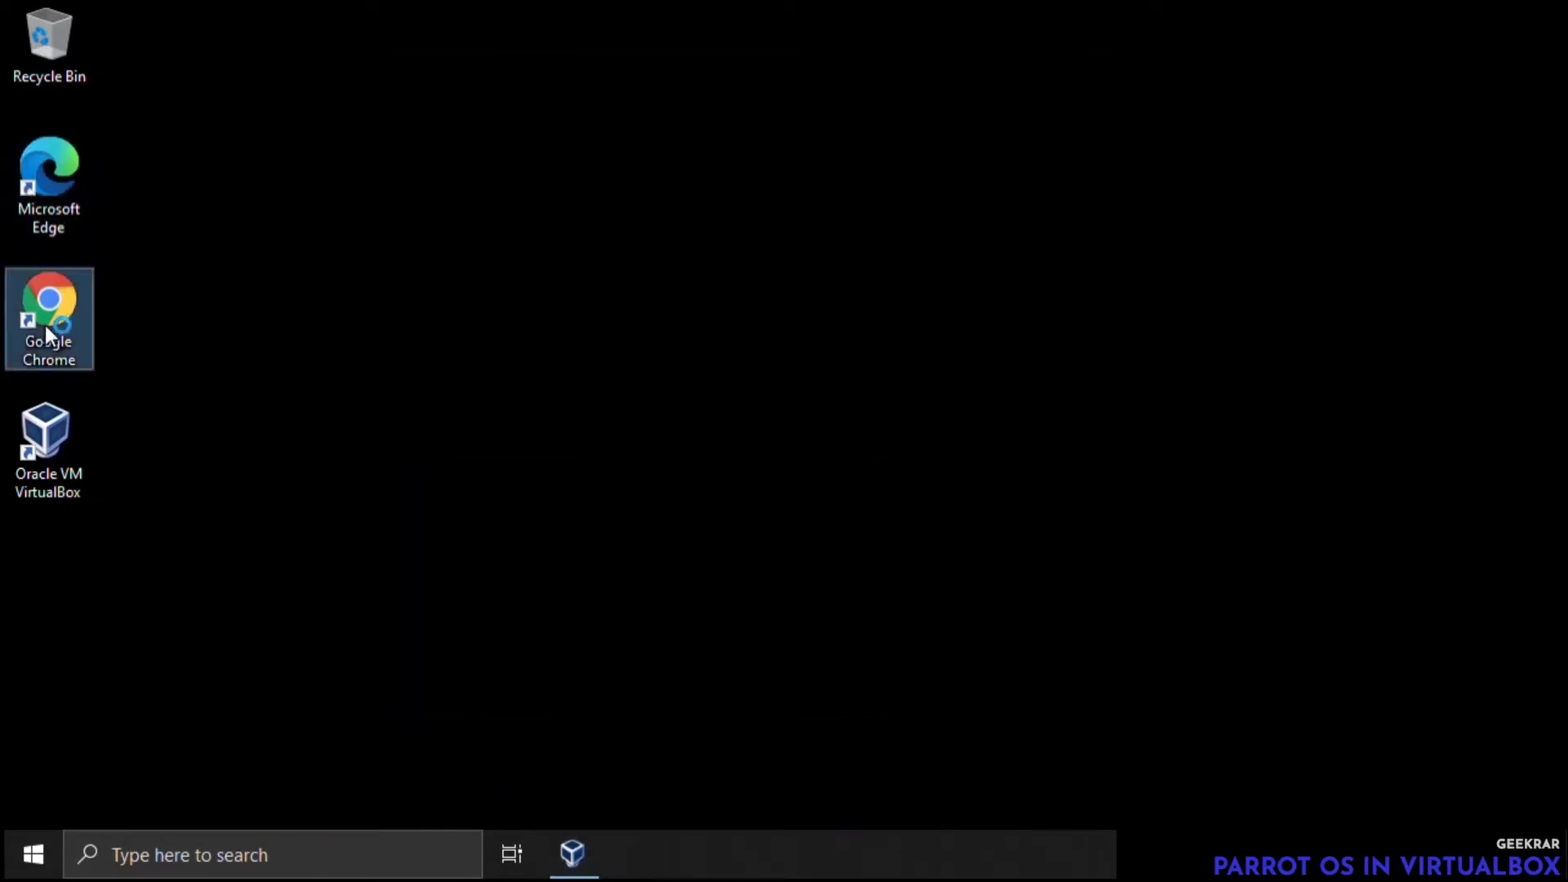
text(parrot os)
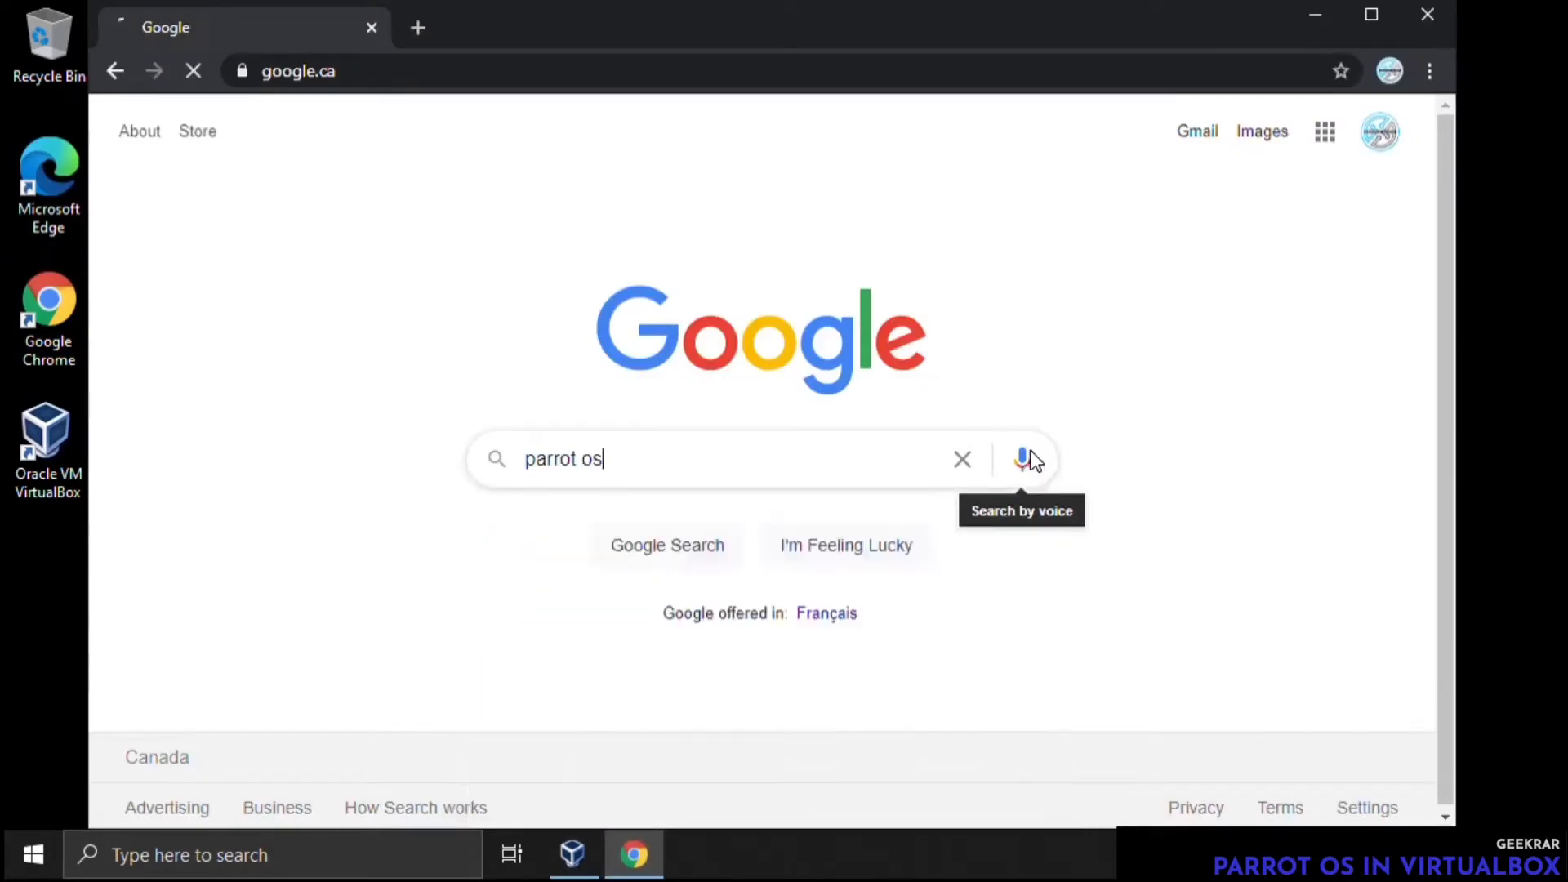
key(Return)
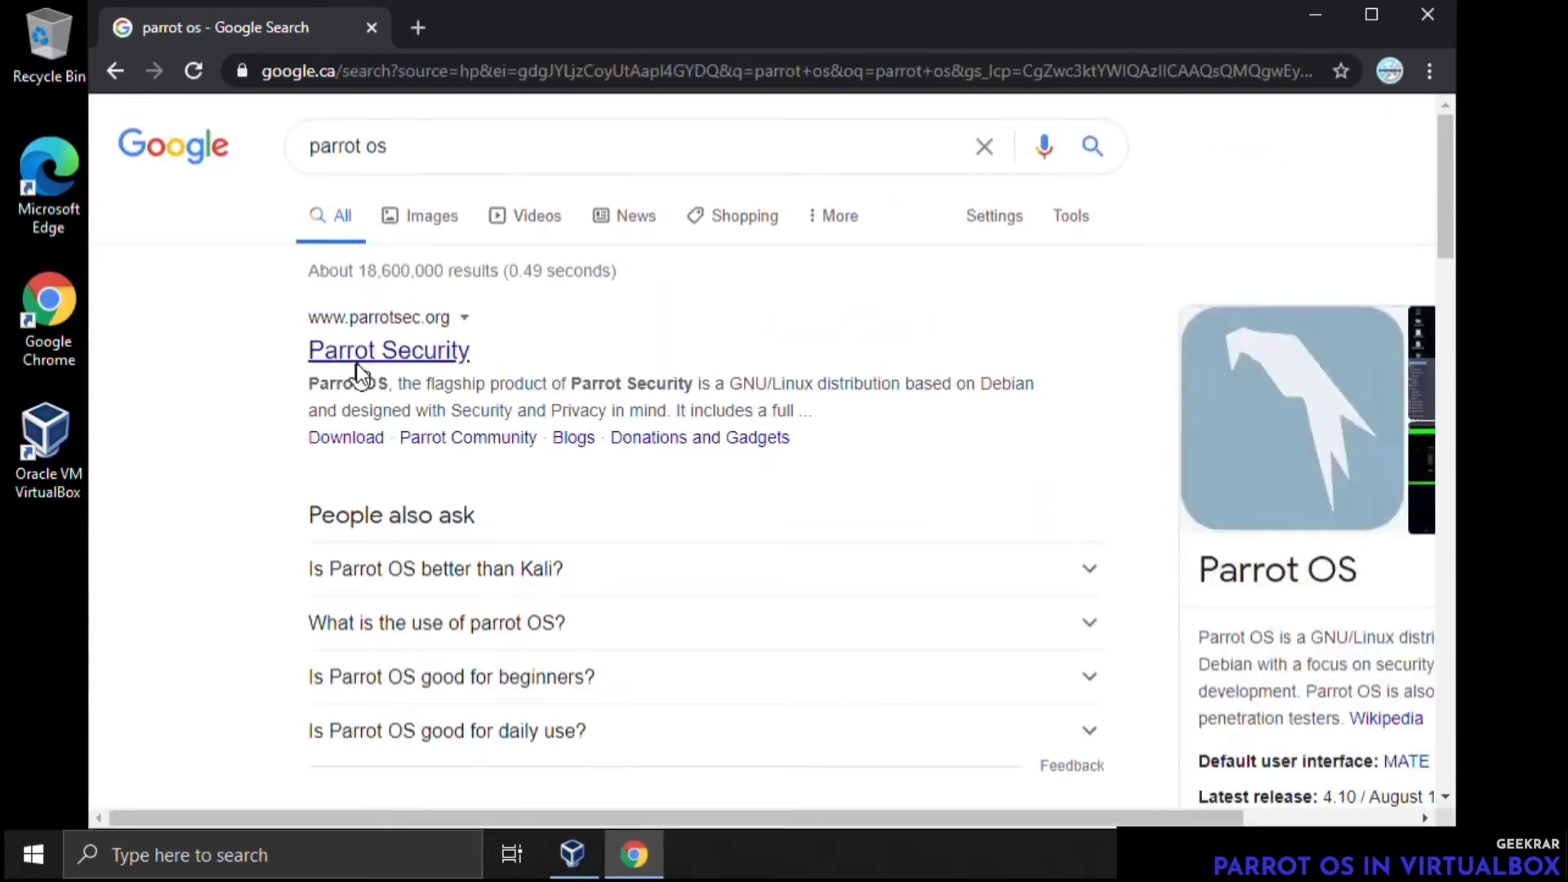
click(407, 373)
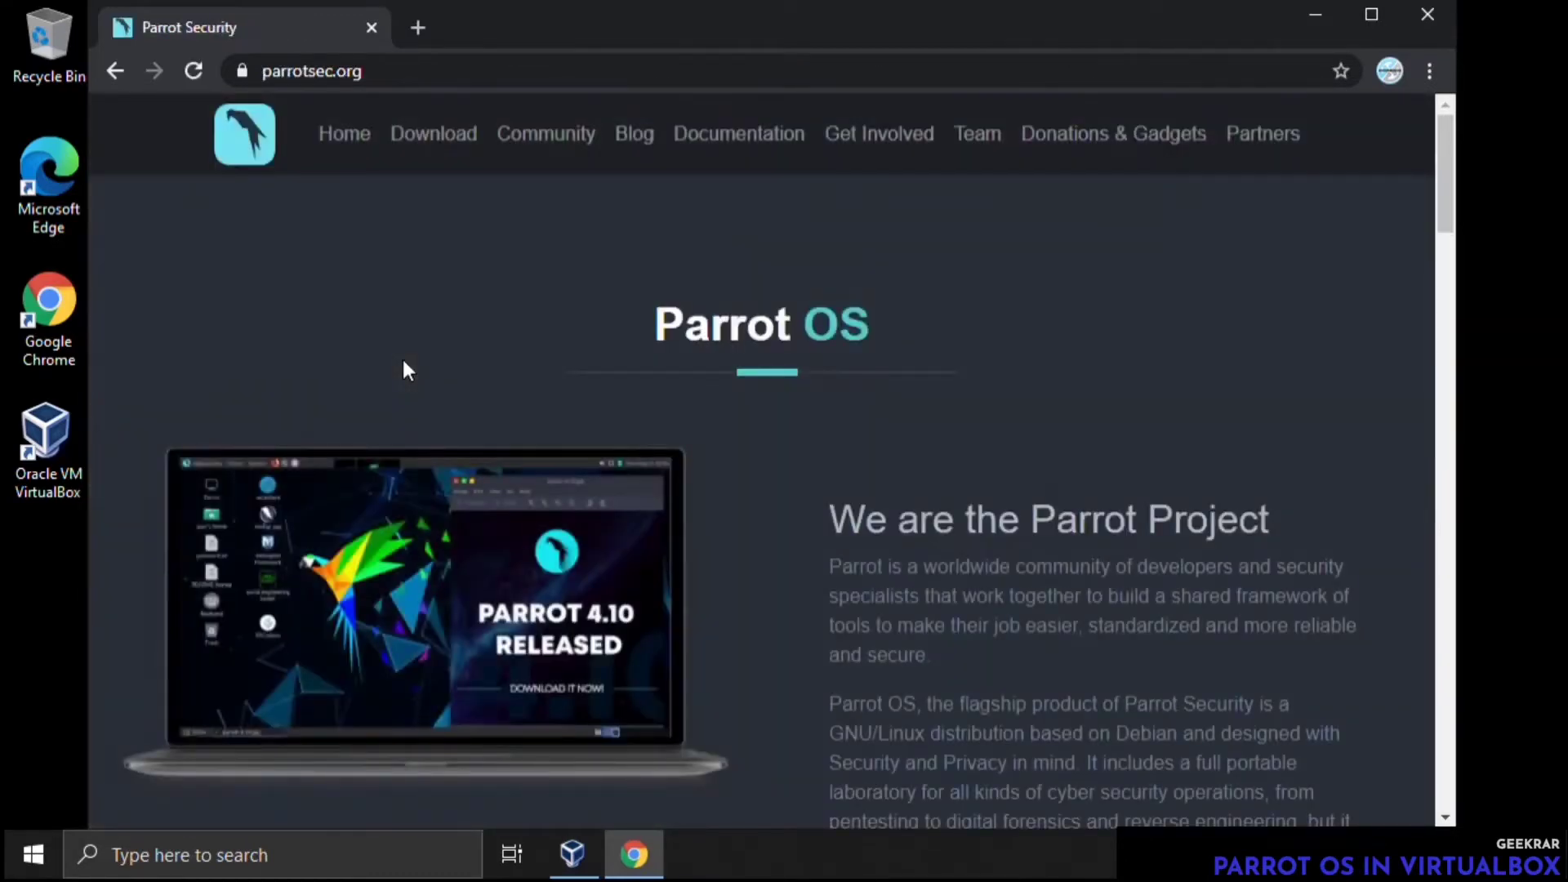
Download the Parrot Security MATE ISO (default) directly from the Security editions and show the downloaded file in its folder
click(435, 137)
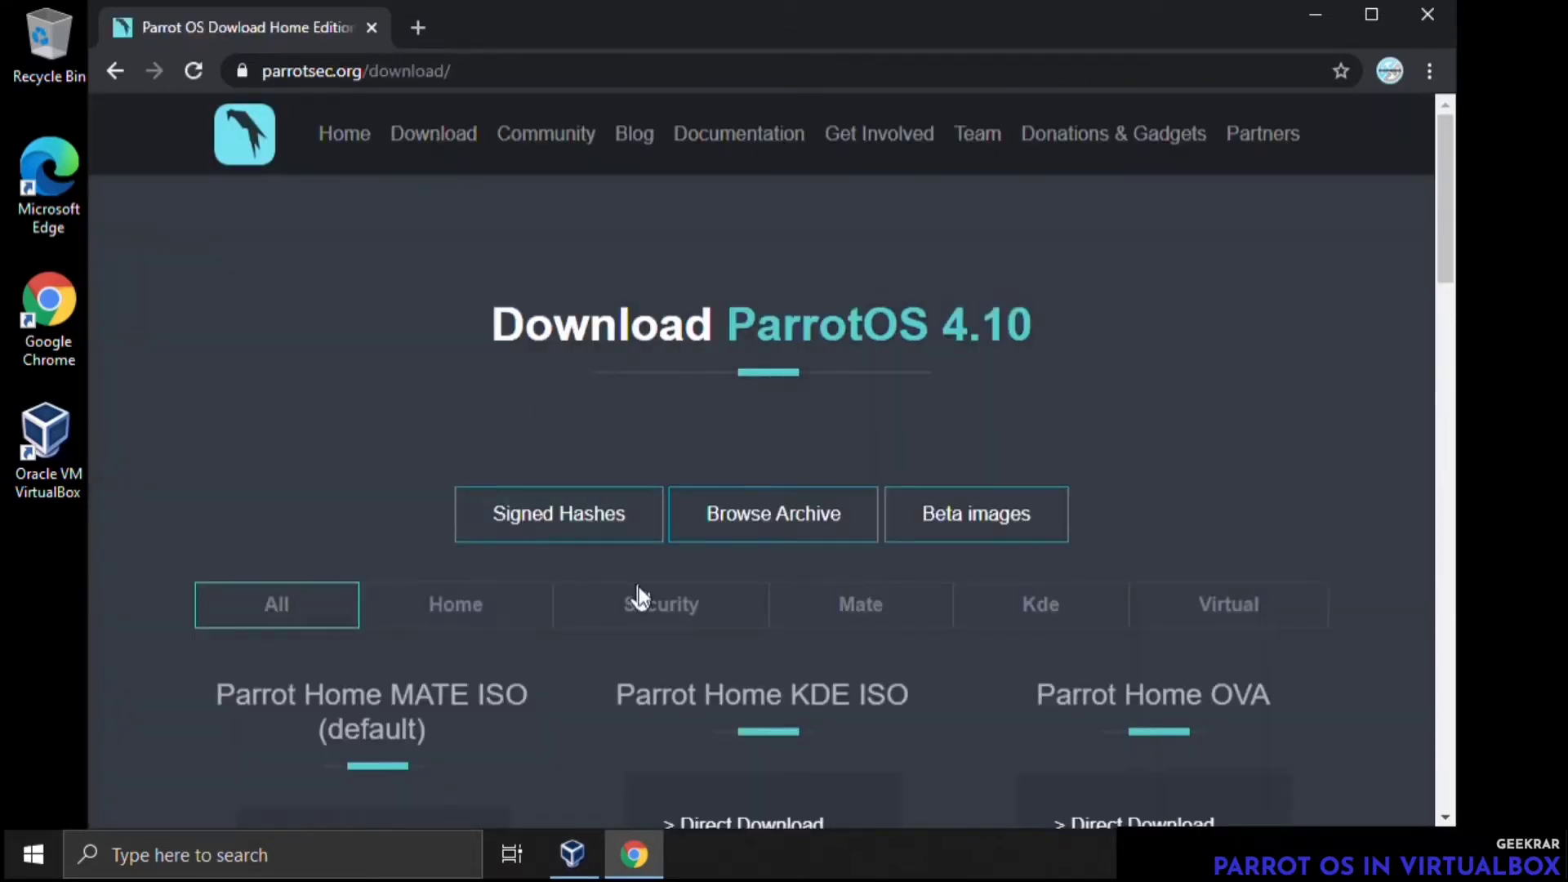
click(657, 621)
drag(1444, 335, 1447, 443)
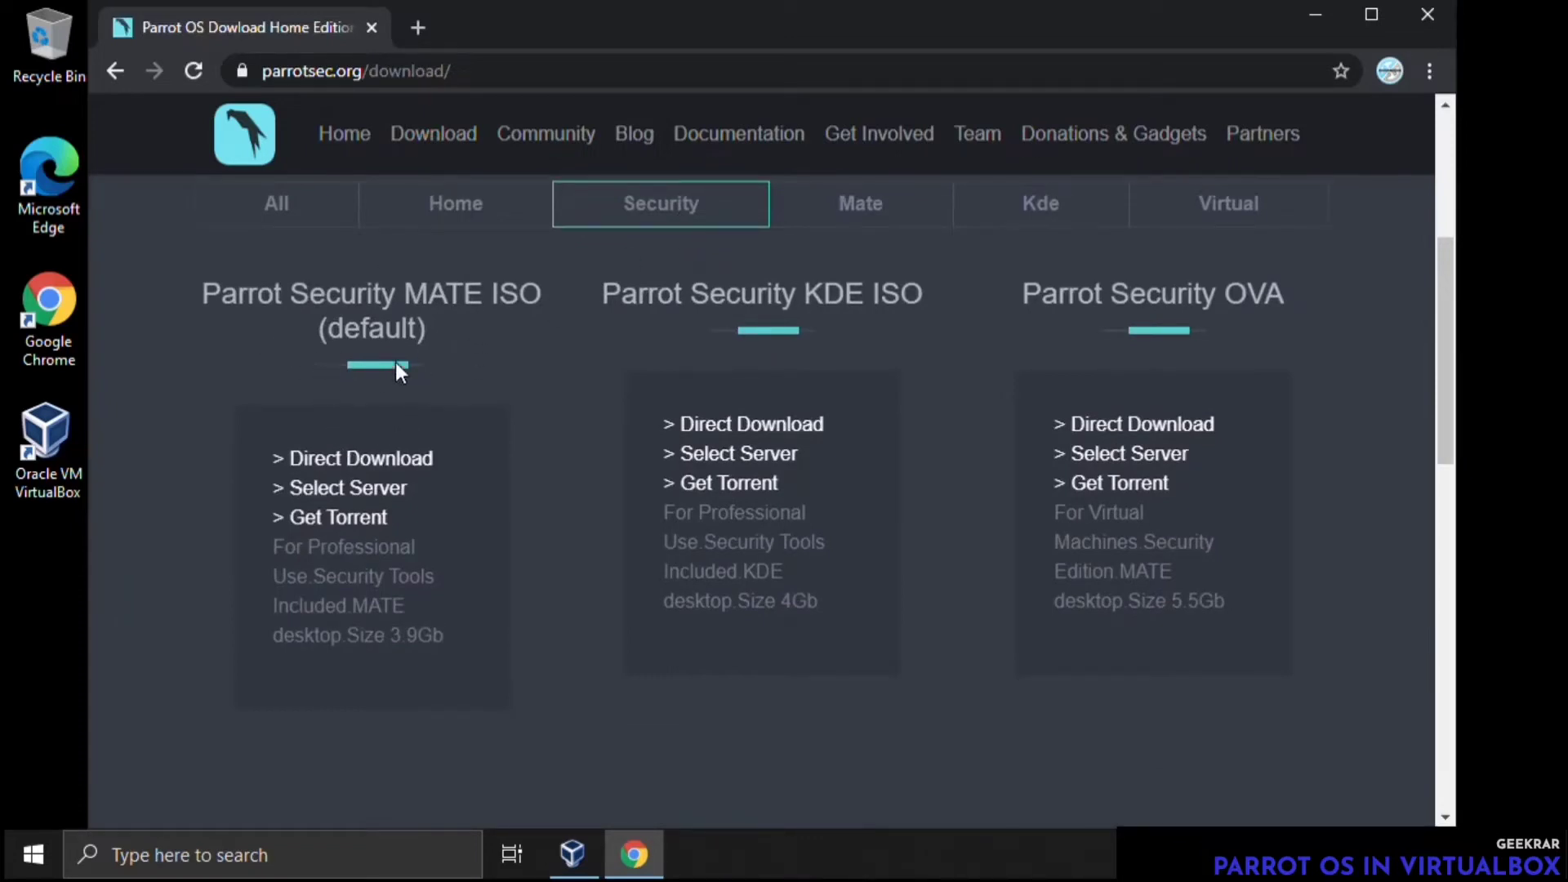
click(352, 459)
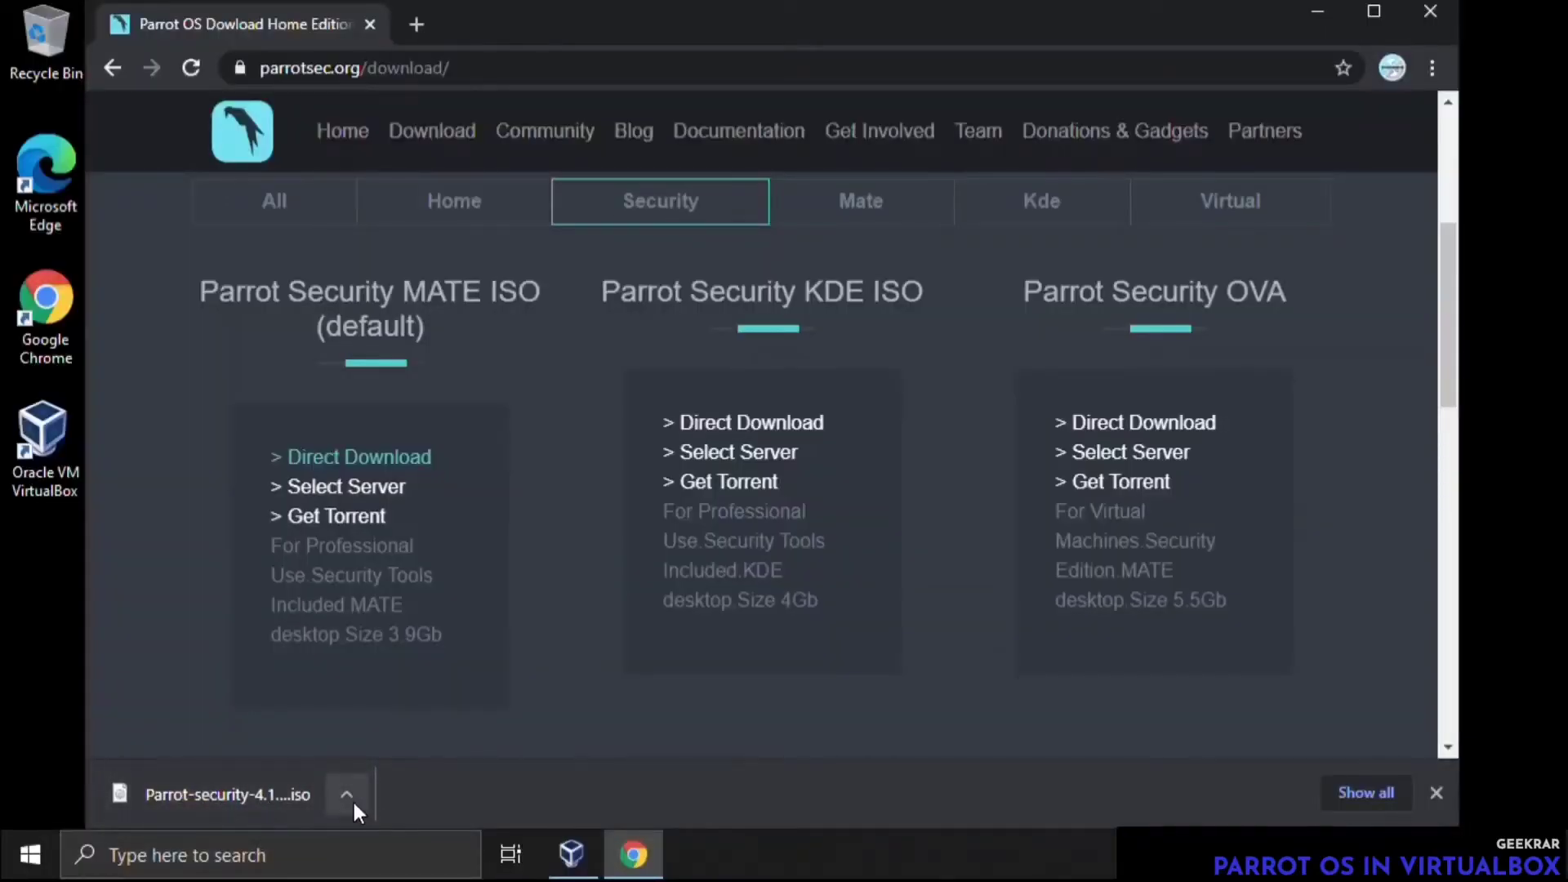
click(351, 799)
click(399, 717)
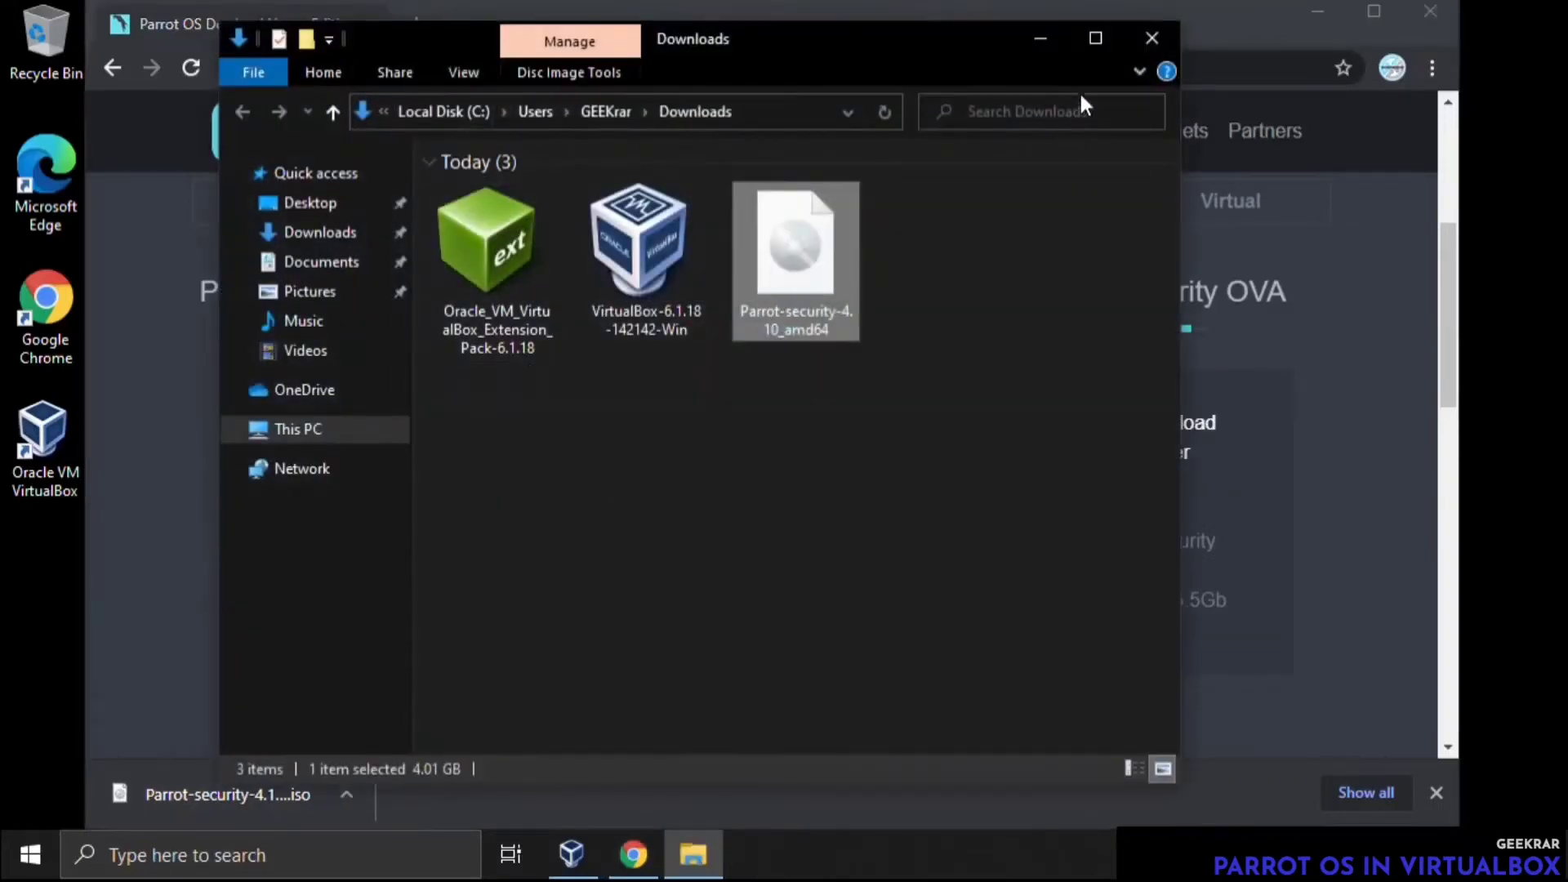
Close the Downloads folder and the Chrome browser, and switch to the VirtualBox Manager
click(1163, 40)
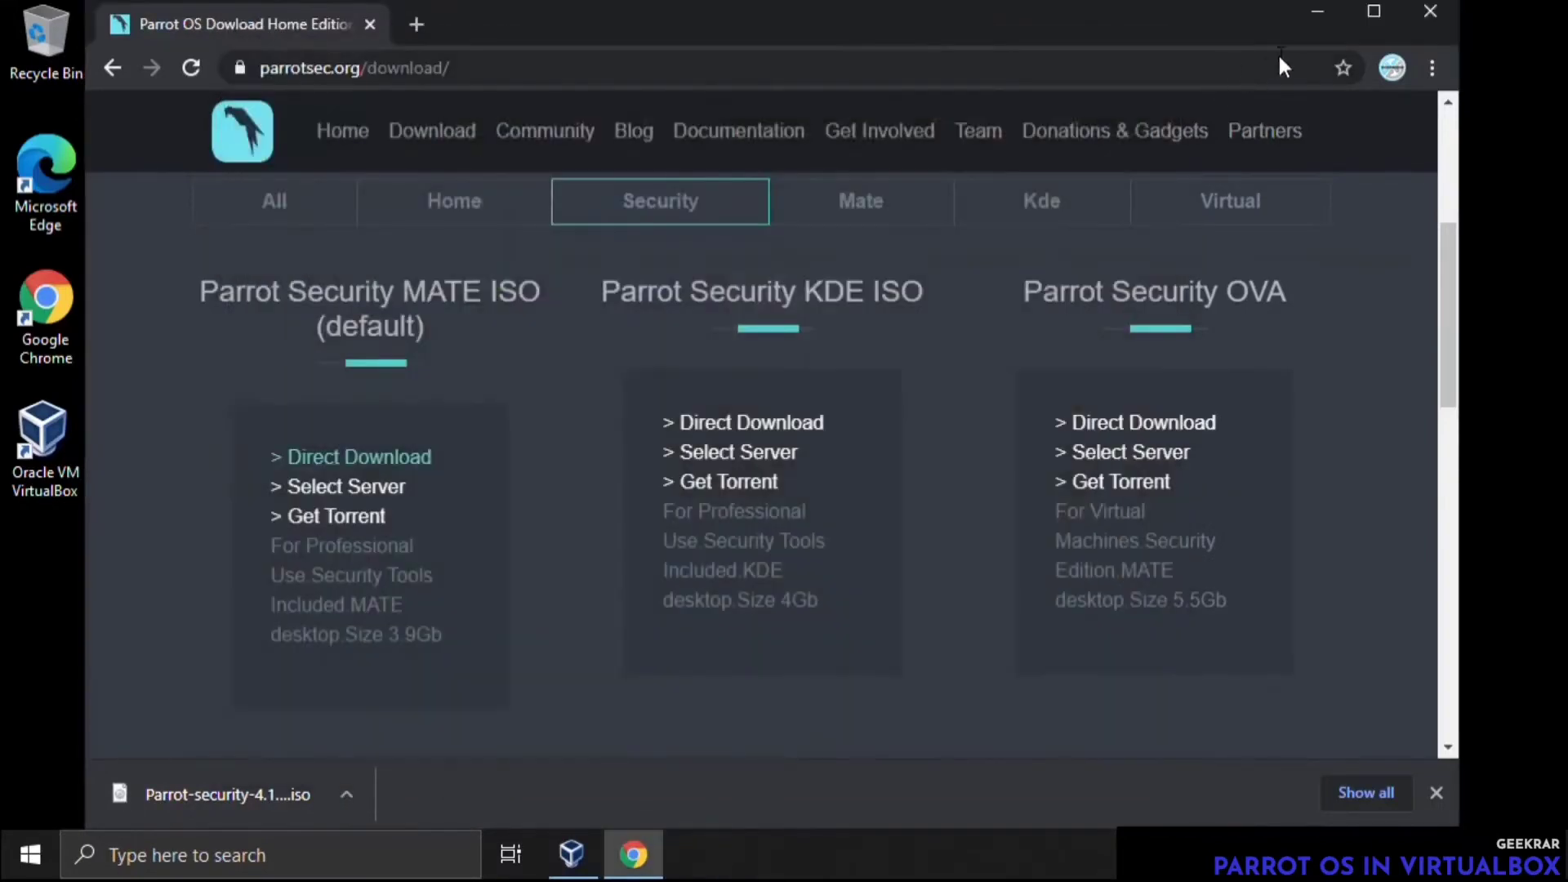
click(1439, 16)
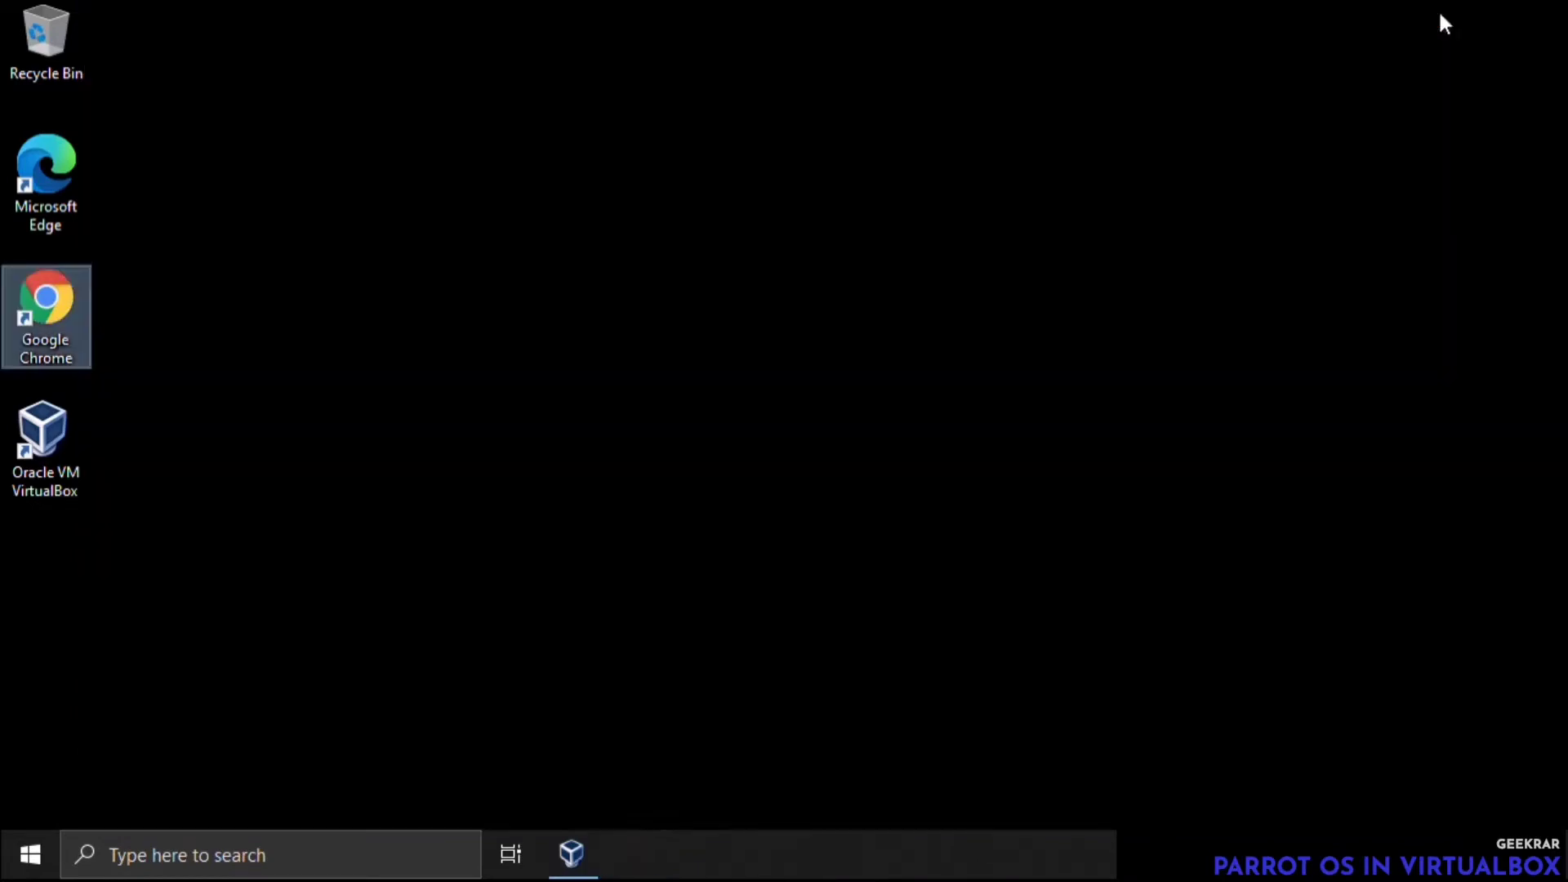
click(588, 847)
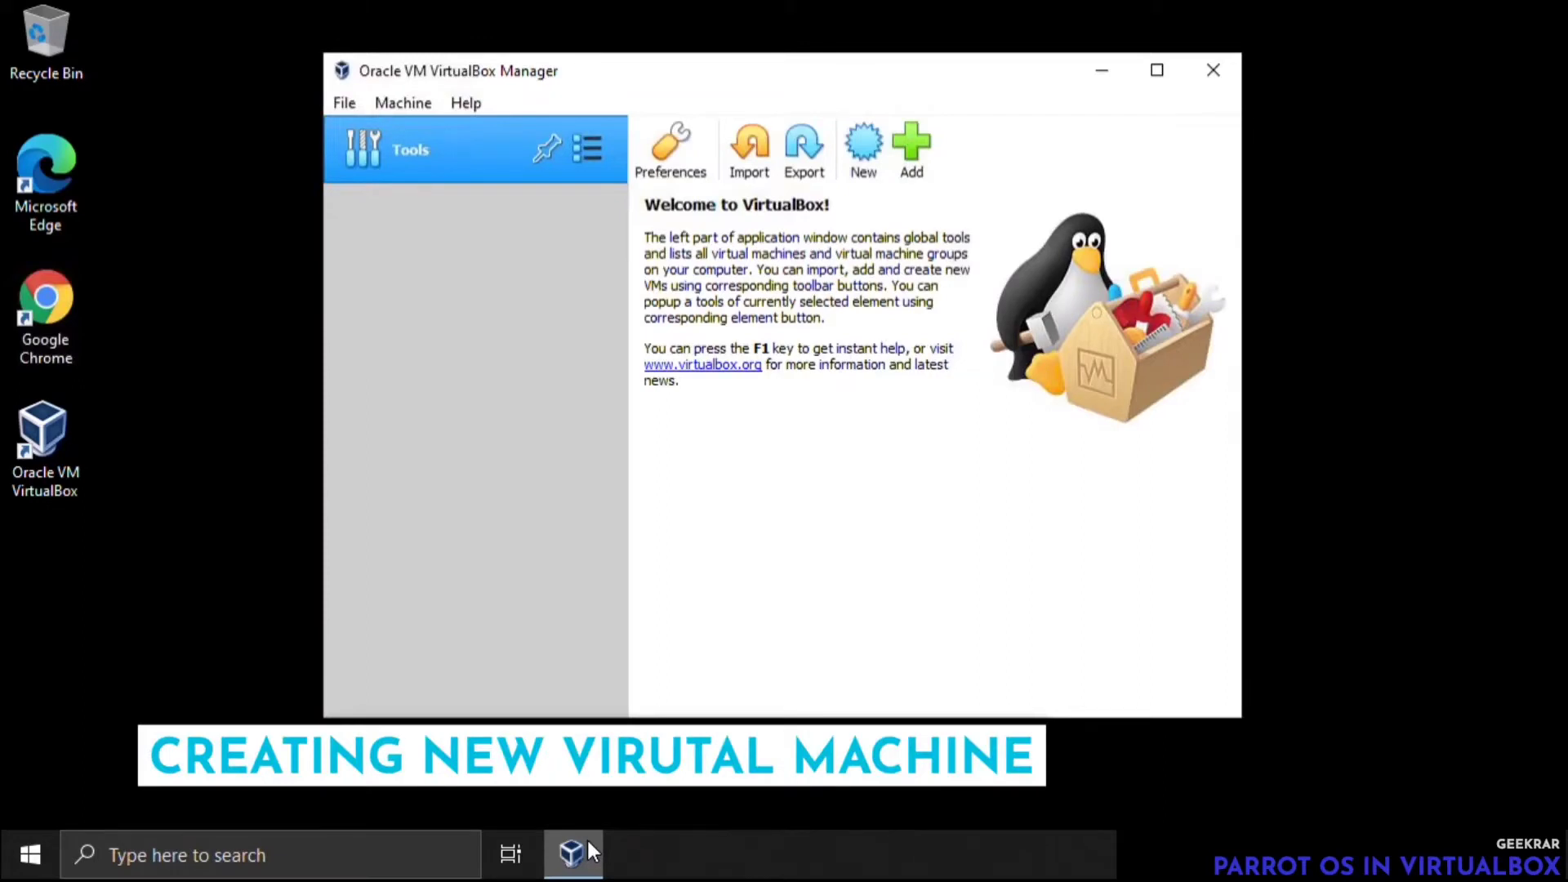
Start a new virtual machine named ParrotOS with type Linux and version Debian (64-bit)
click(866, 143)
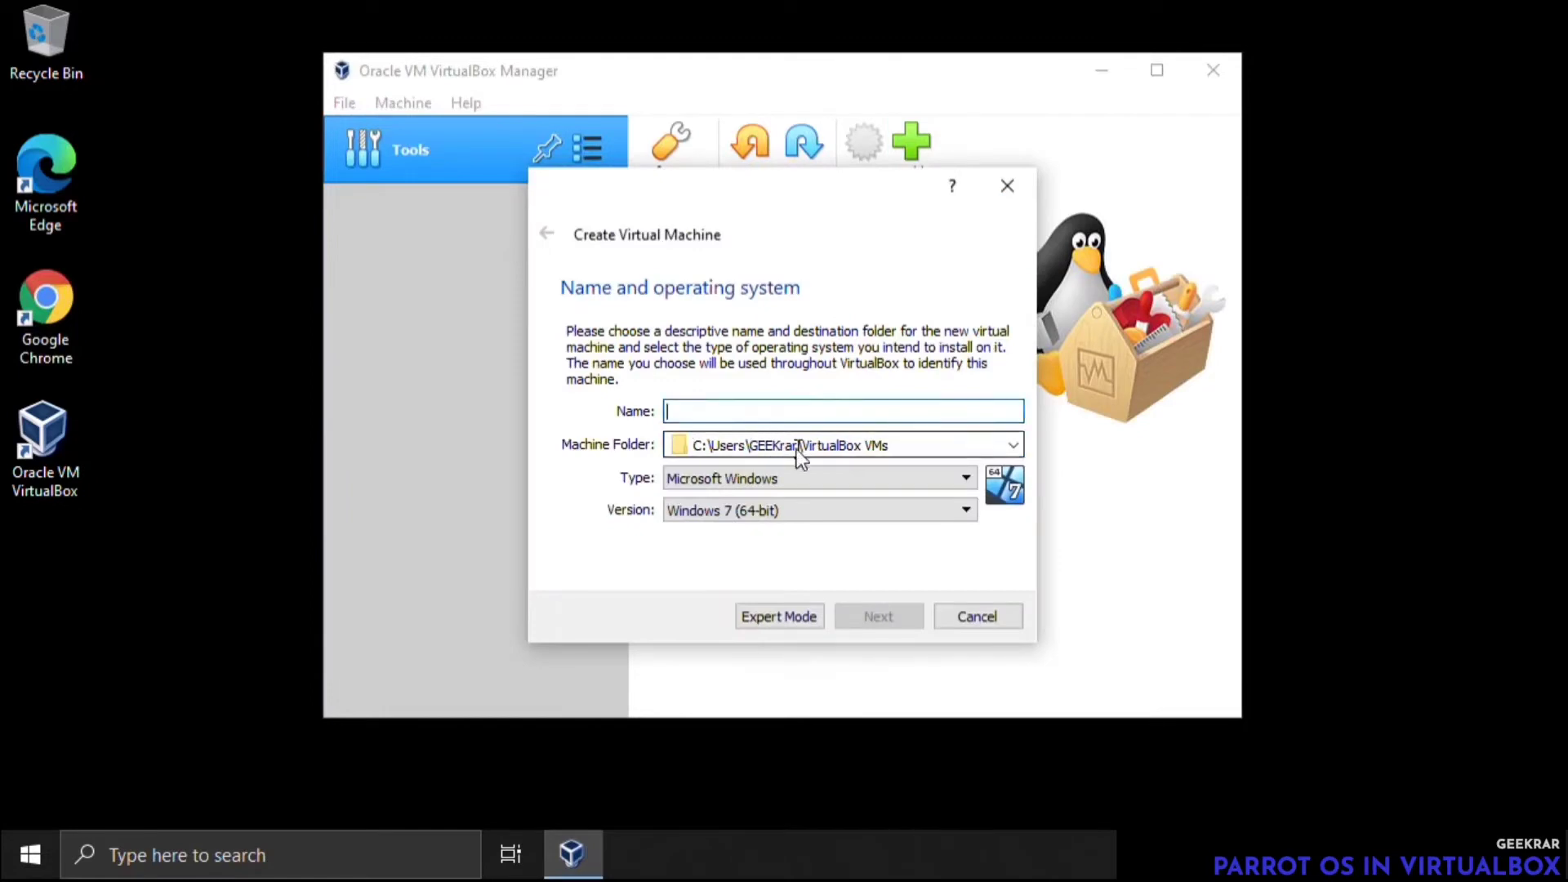
text(ar)
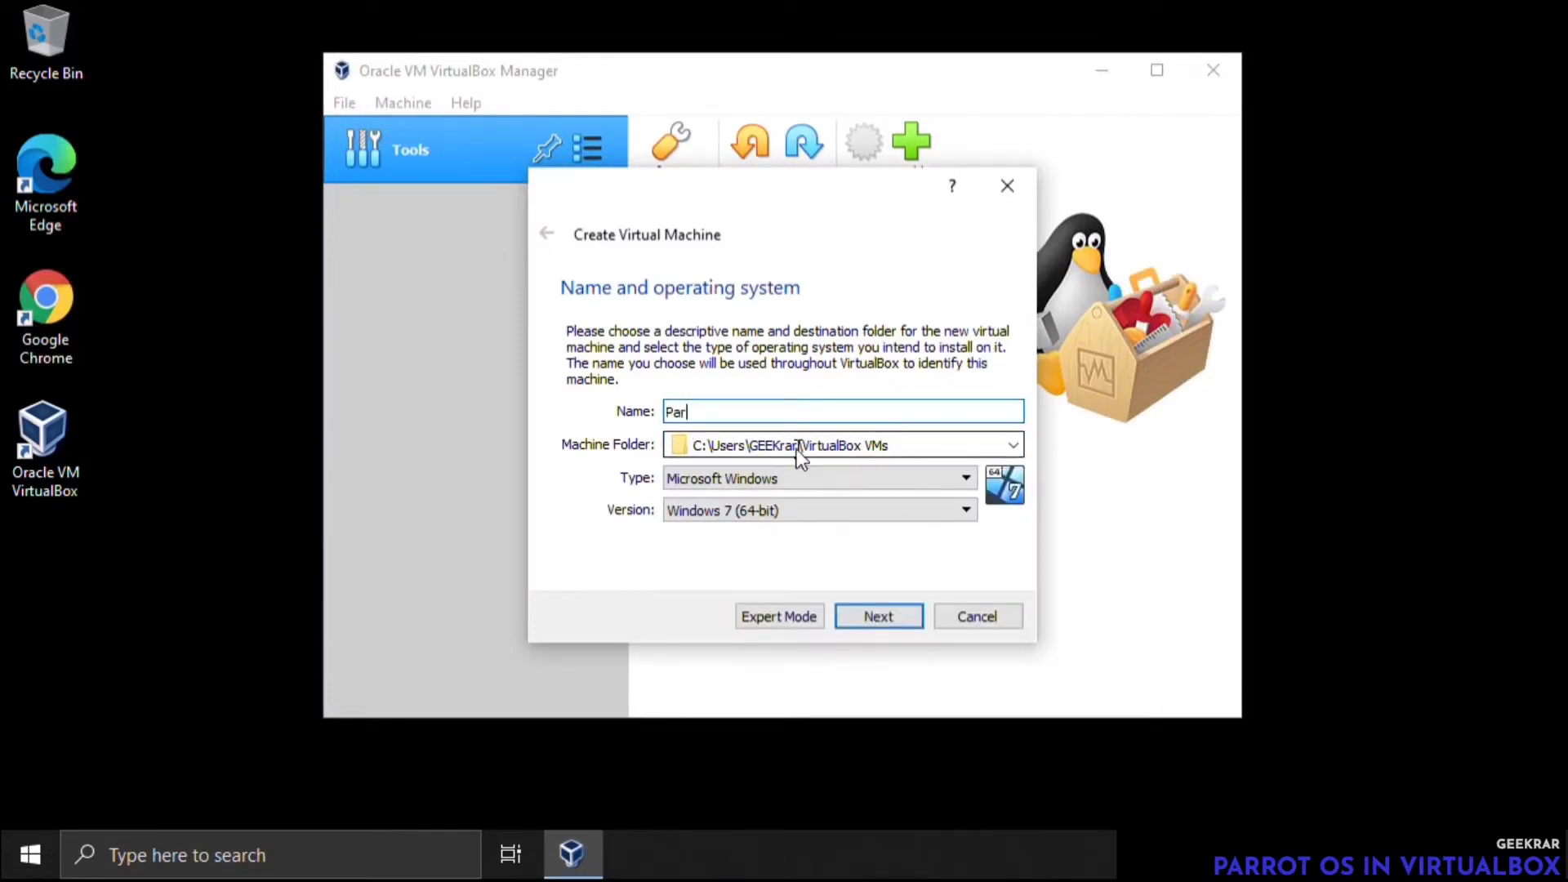
text(rotOS)
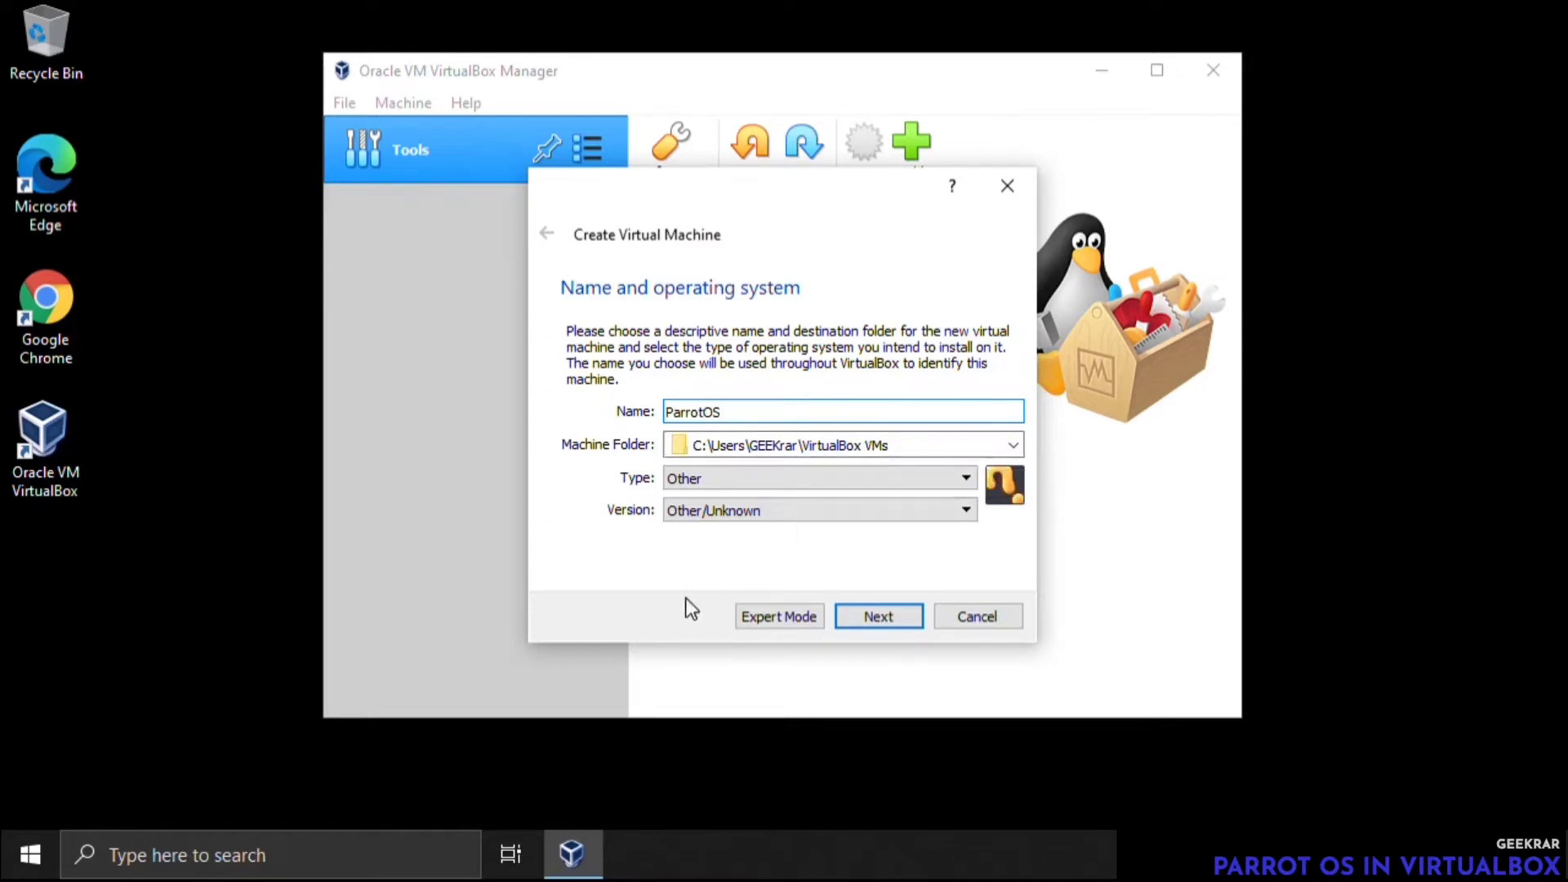
click(747, 480)
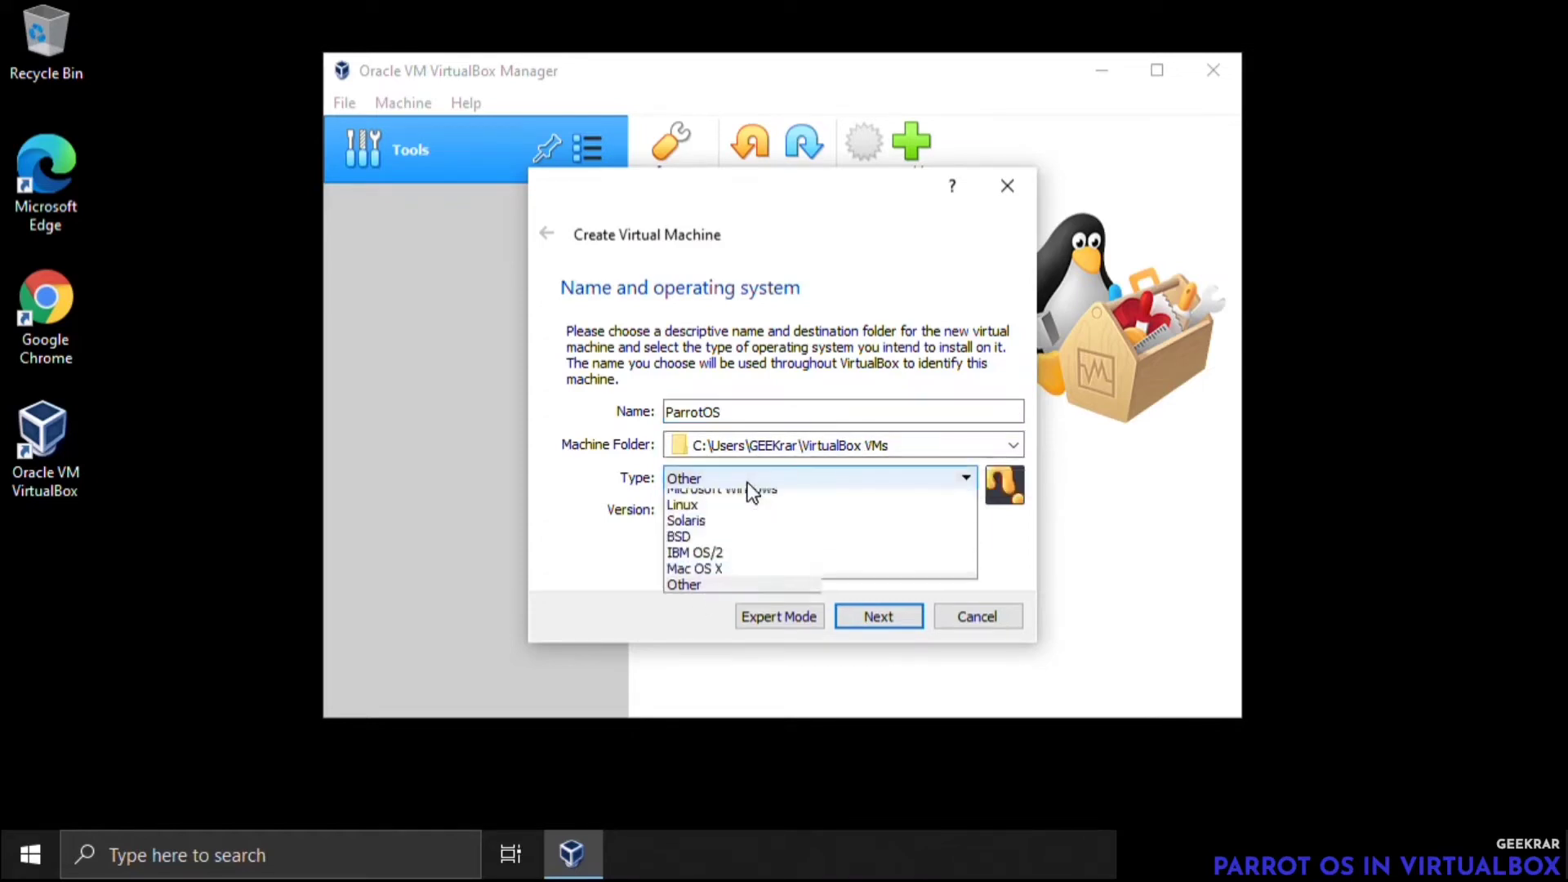
click(737, 517)
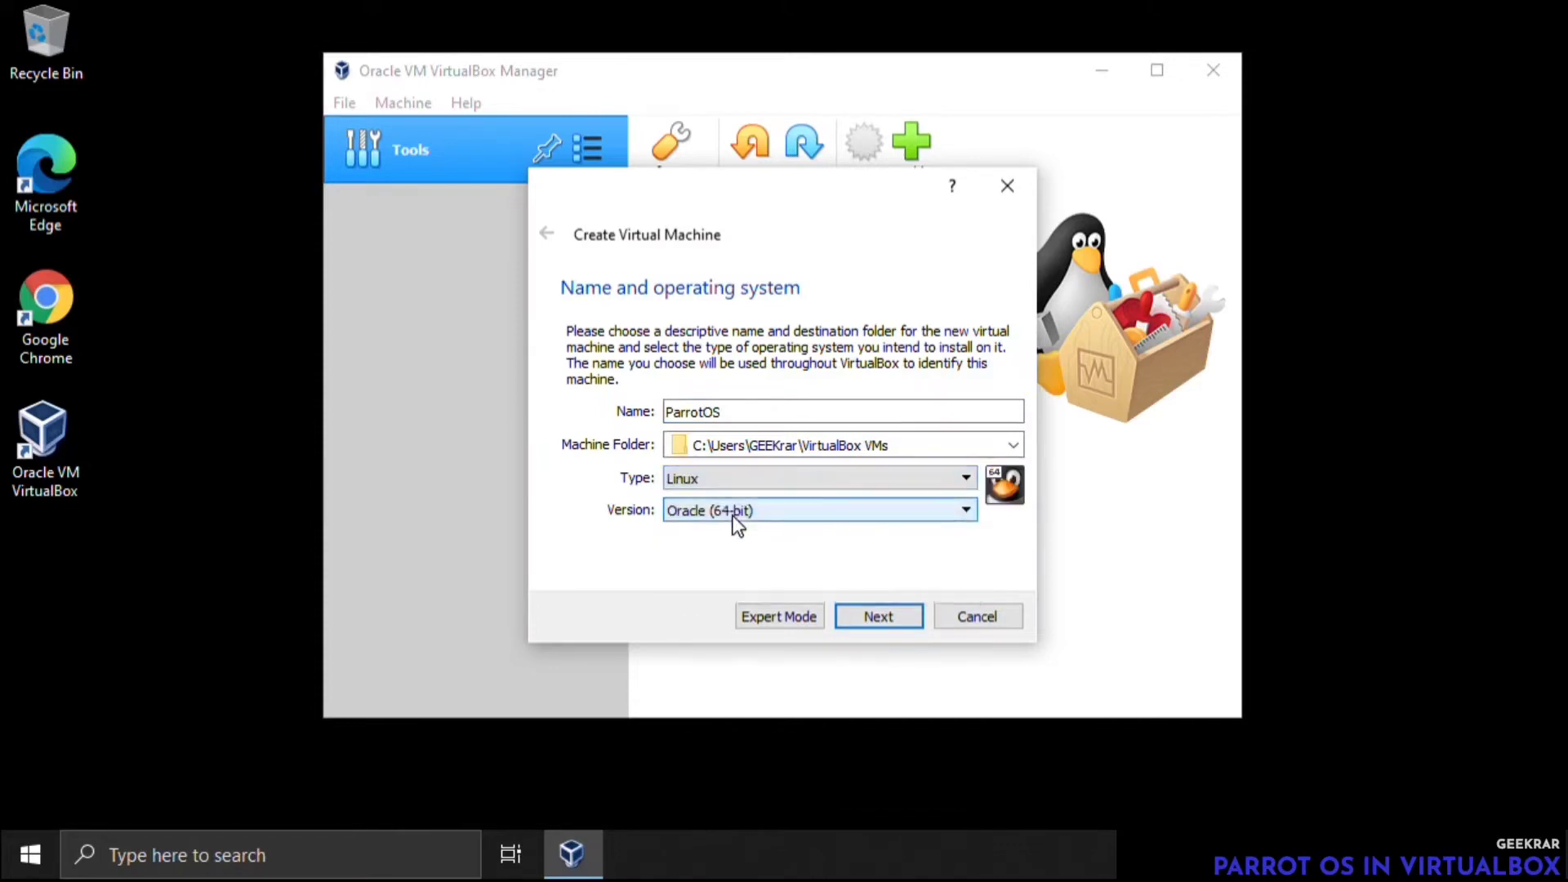
click(731, 516)
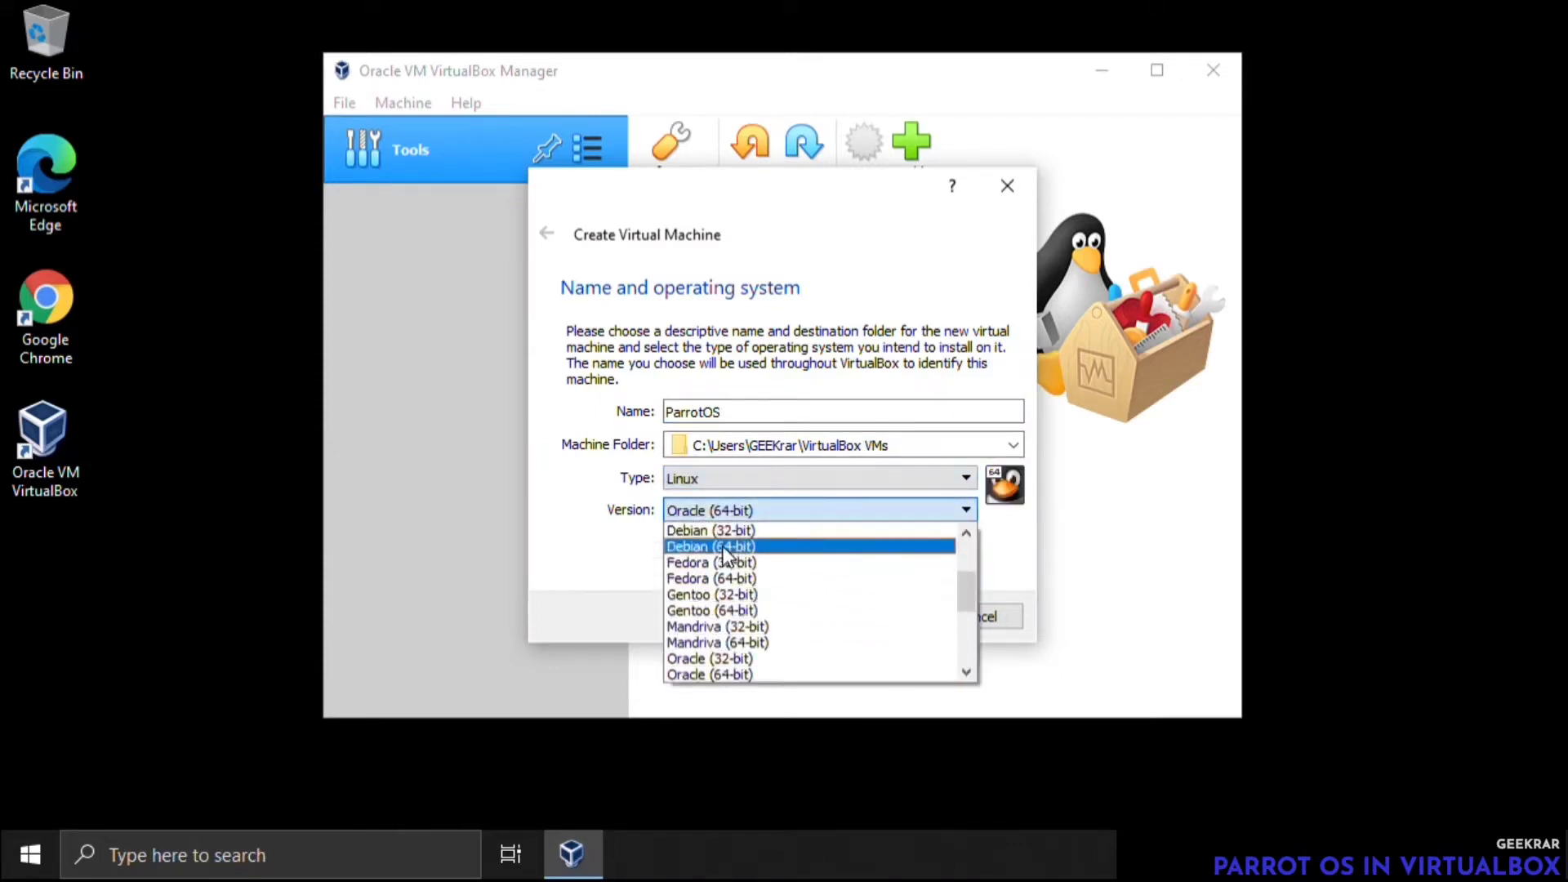
click(743, 547)
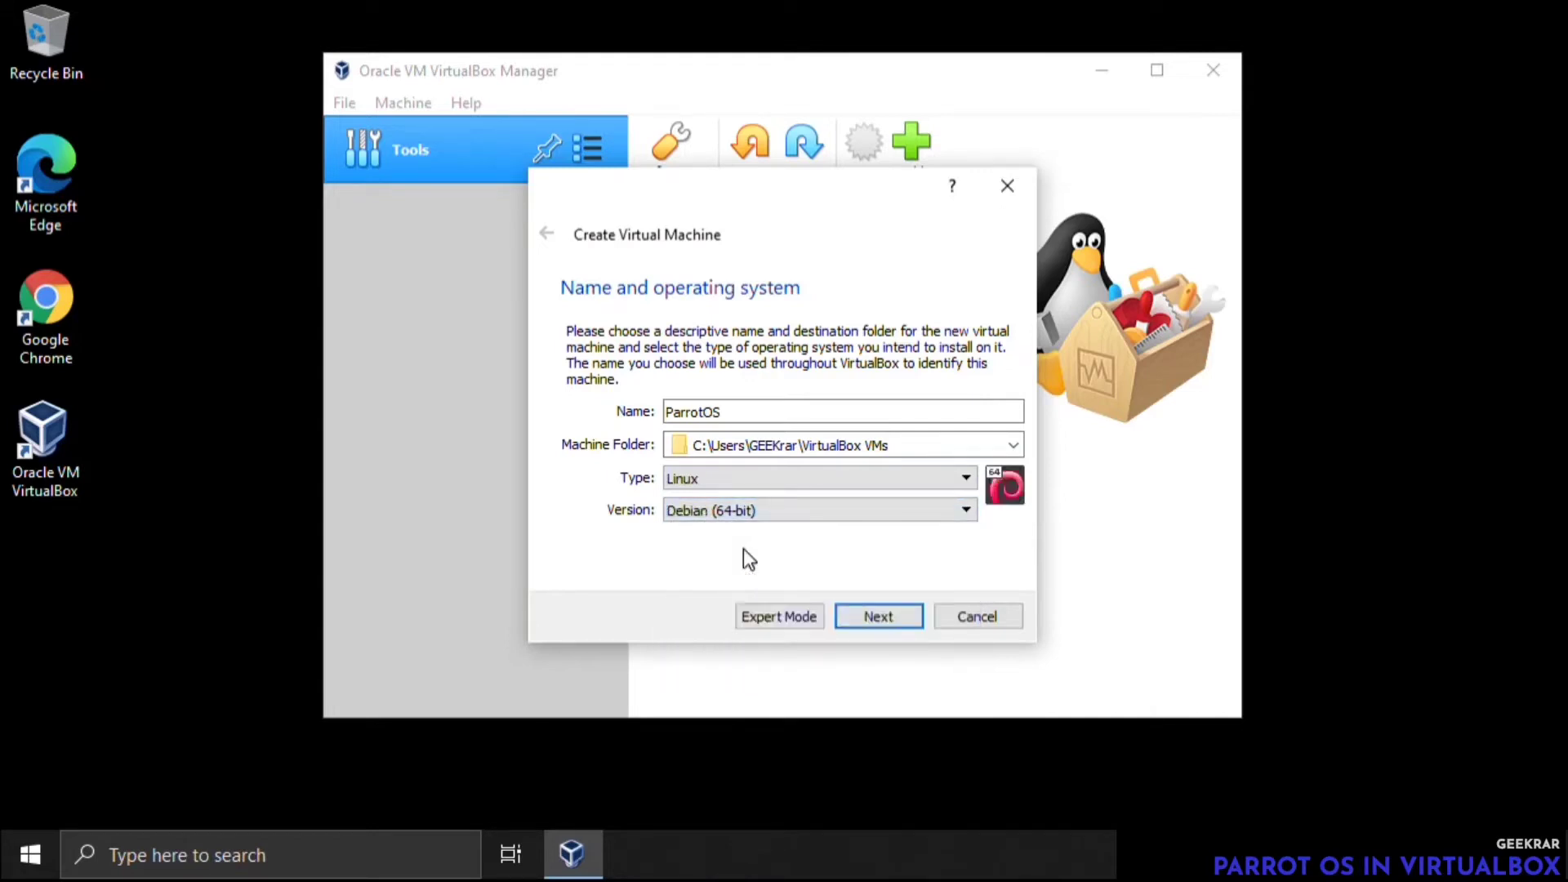
click(871, 620)
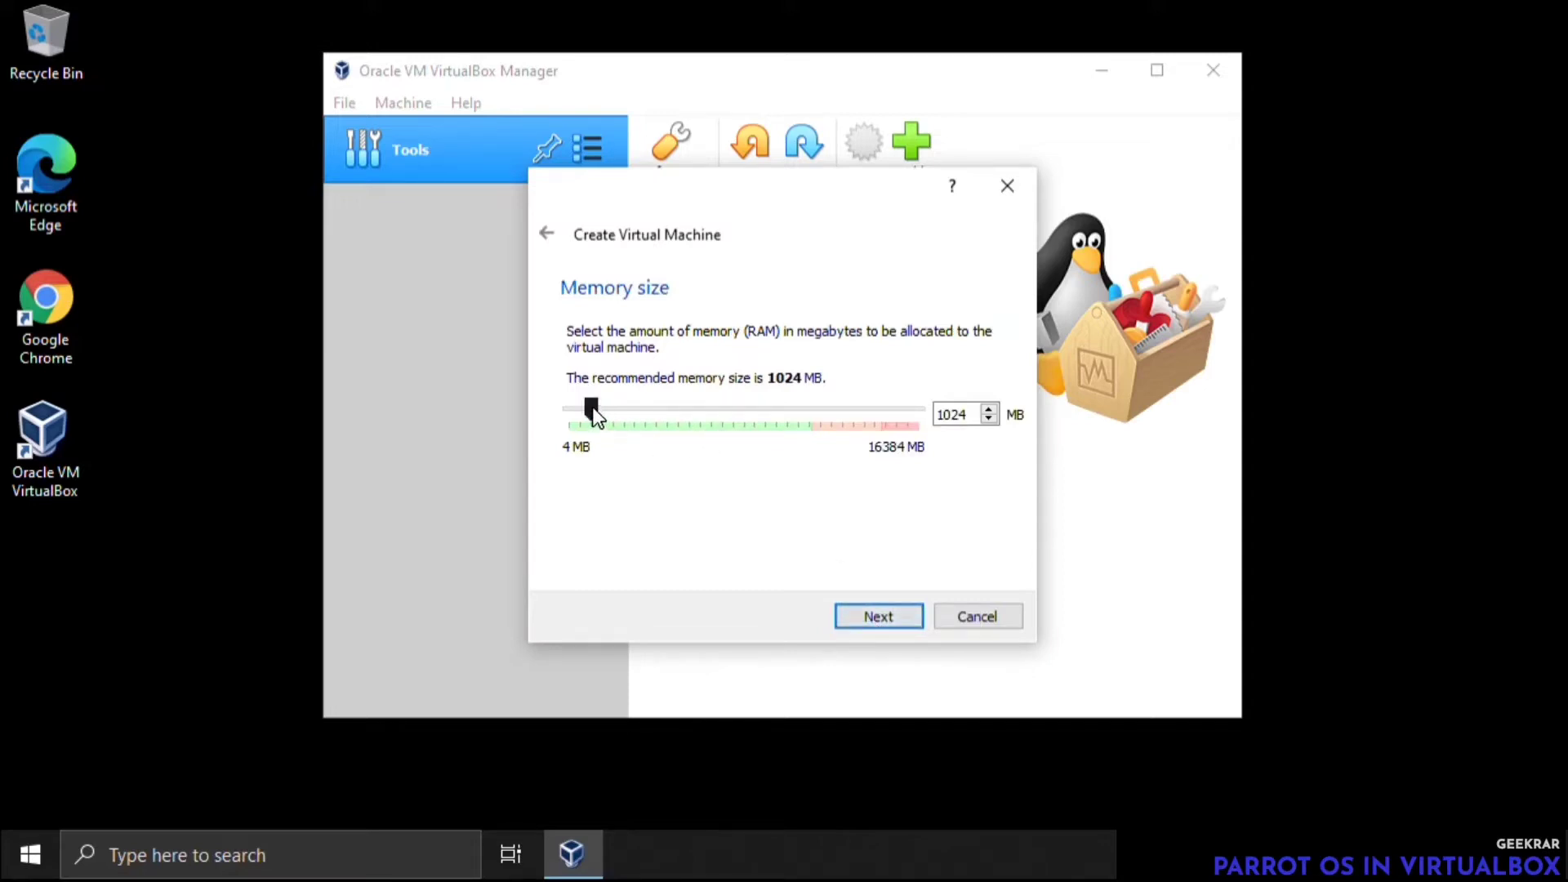
Allocate 4096 MB of memory and create a dynamically allocated 25 GB VDI virtual hard disk for the machine
drag(591, 407, 654, 401)
click(892, 617)
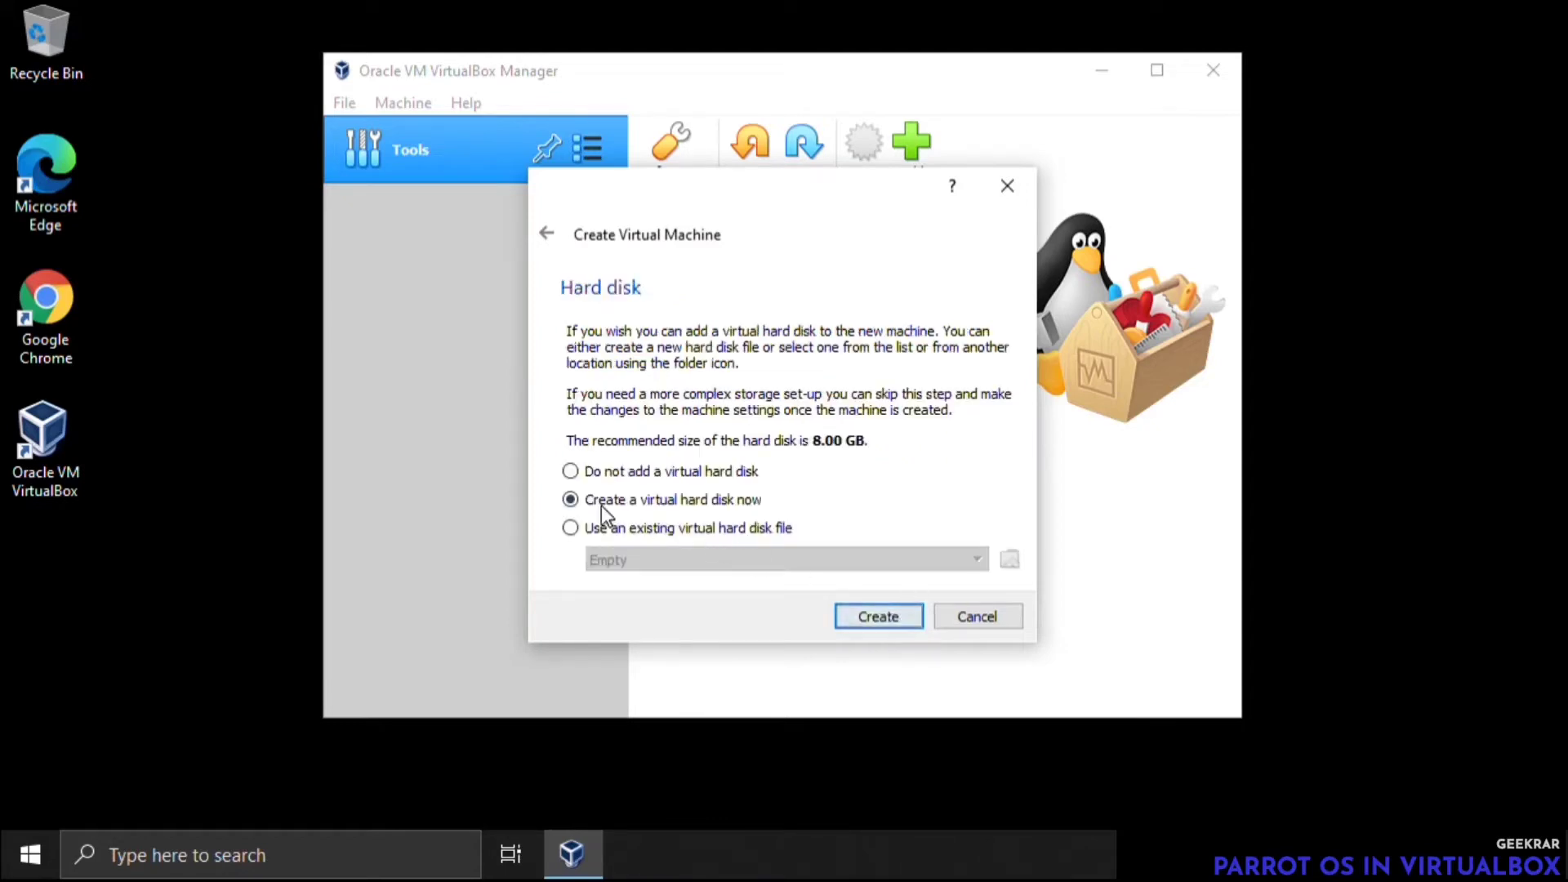
click(895, 620)
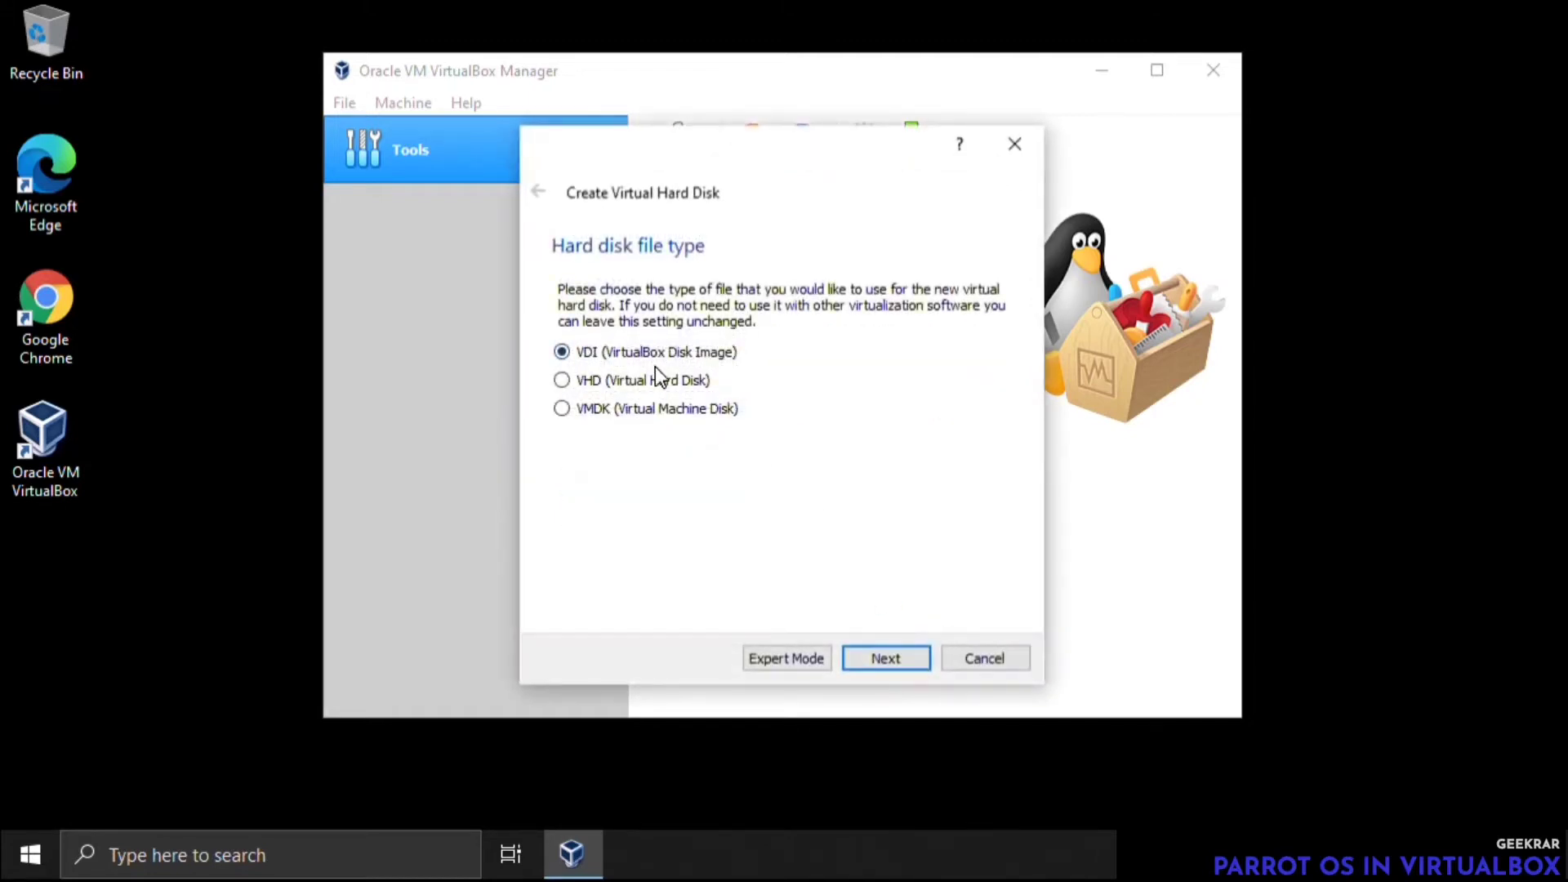
click(910, 658)
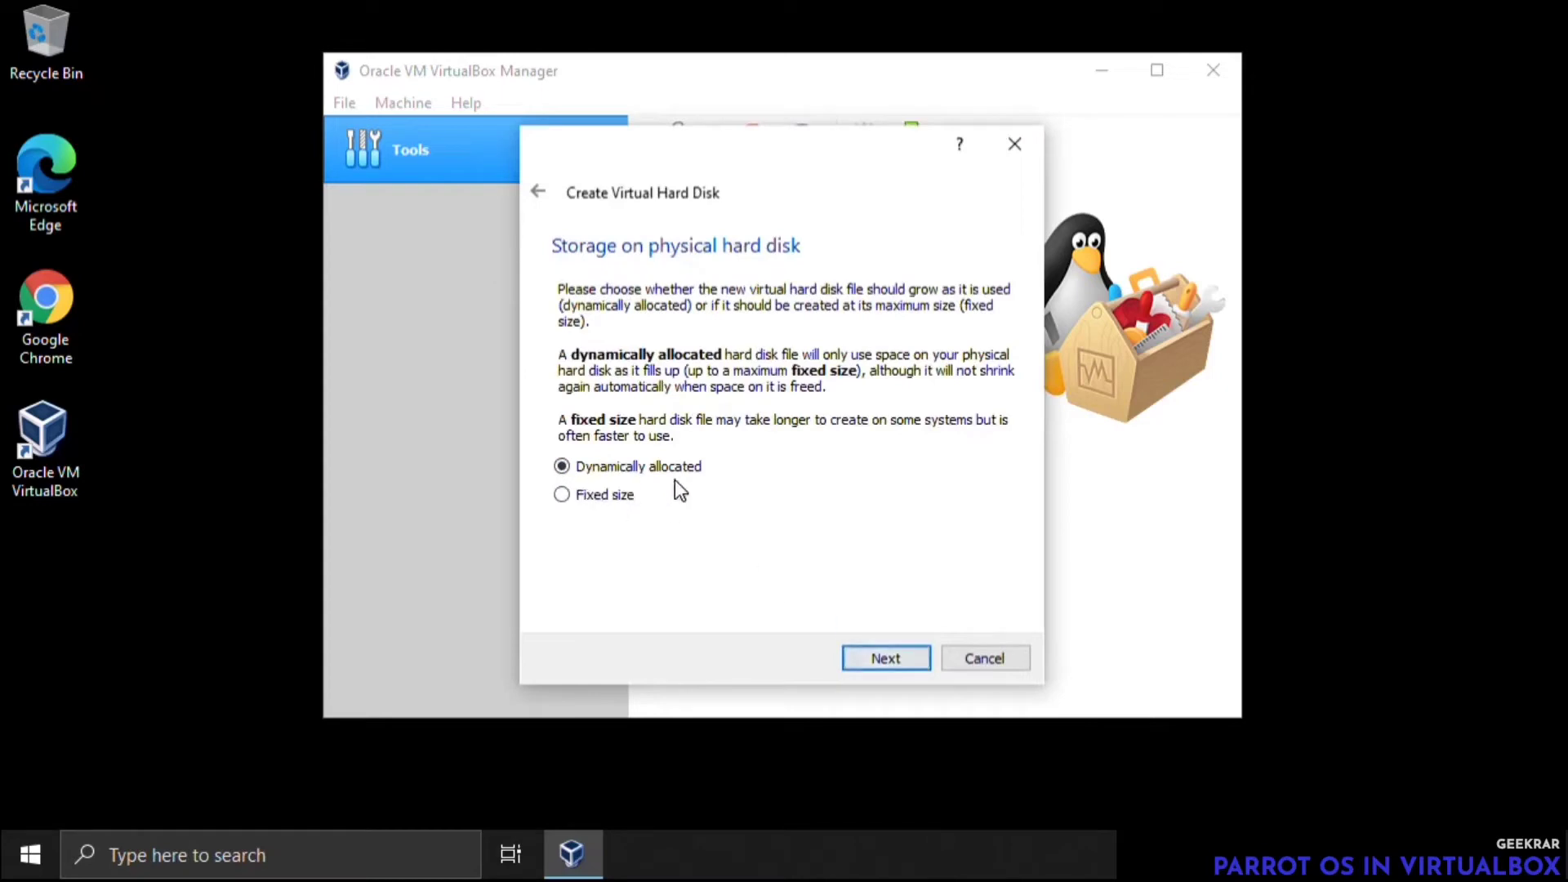
click(886, 660)
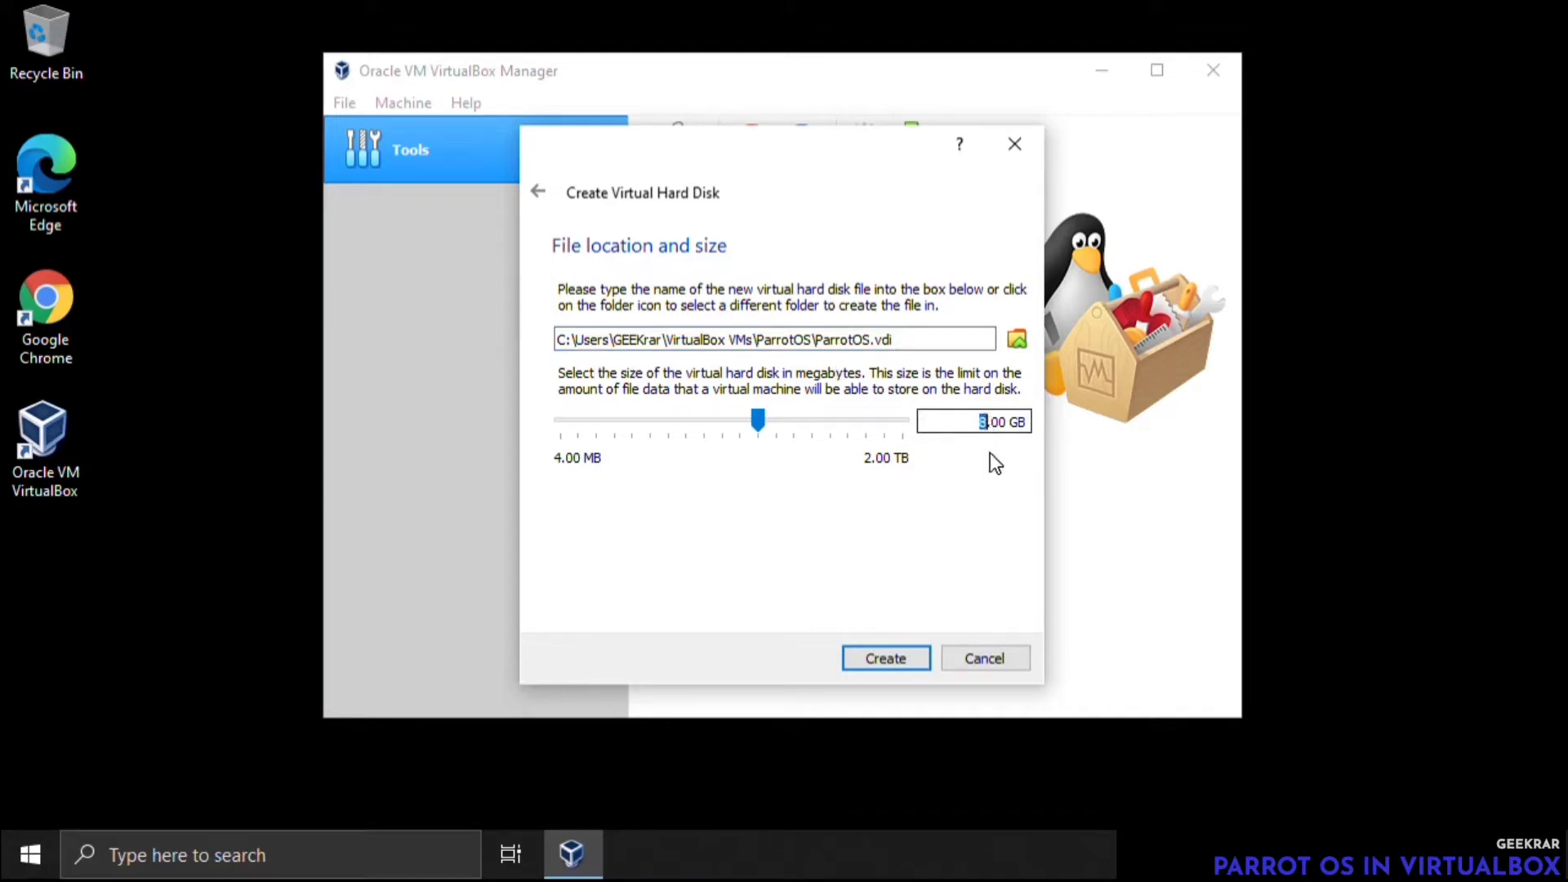
text(25)
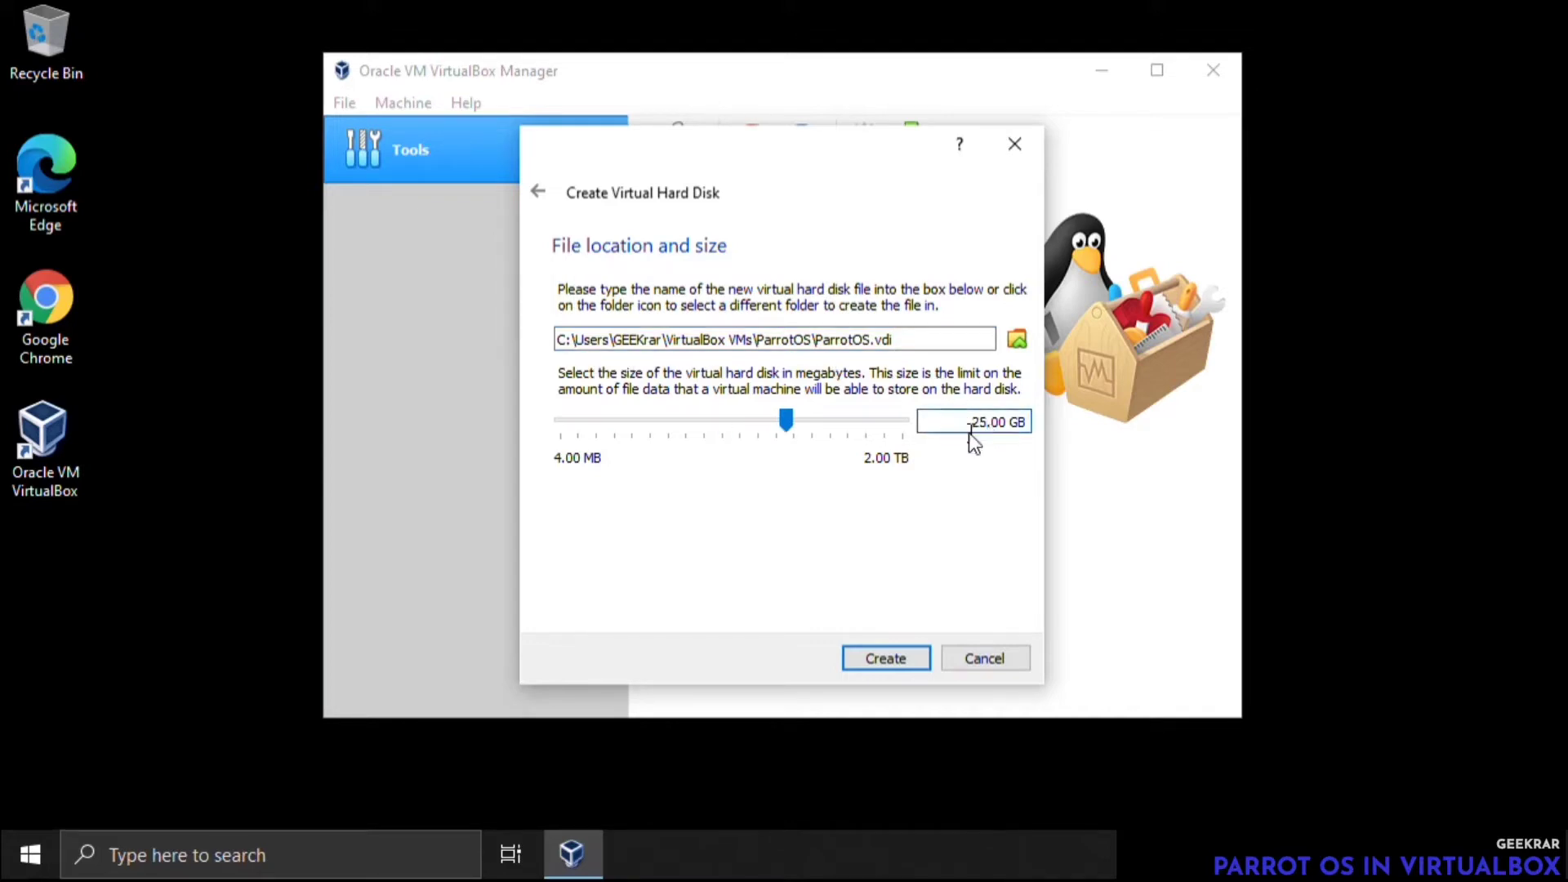
click(884, 658)
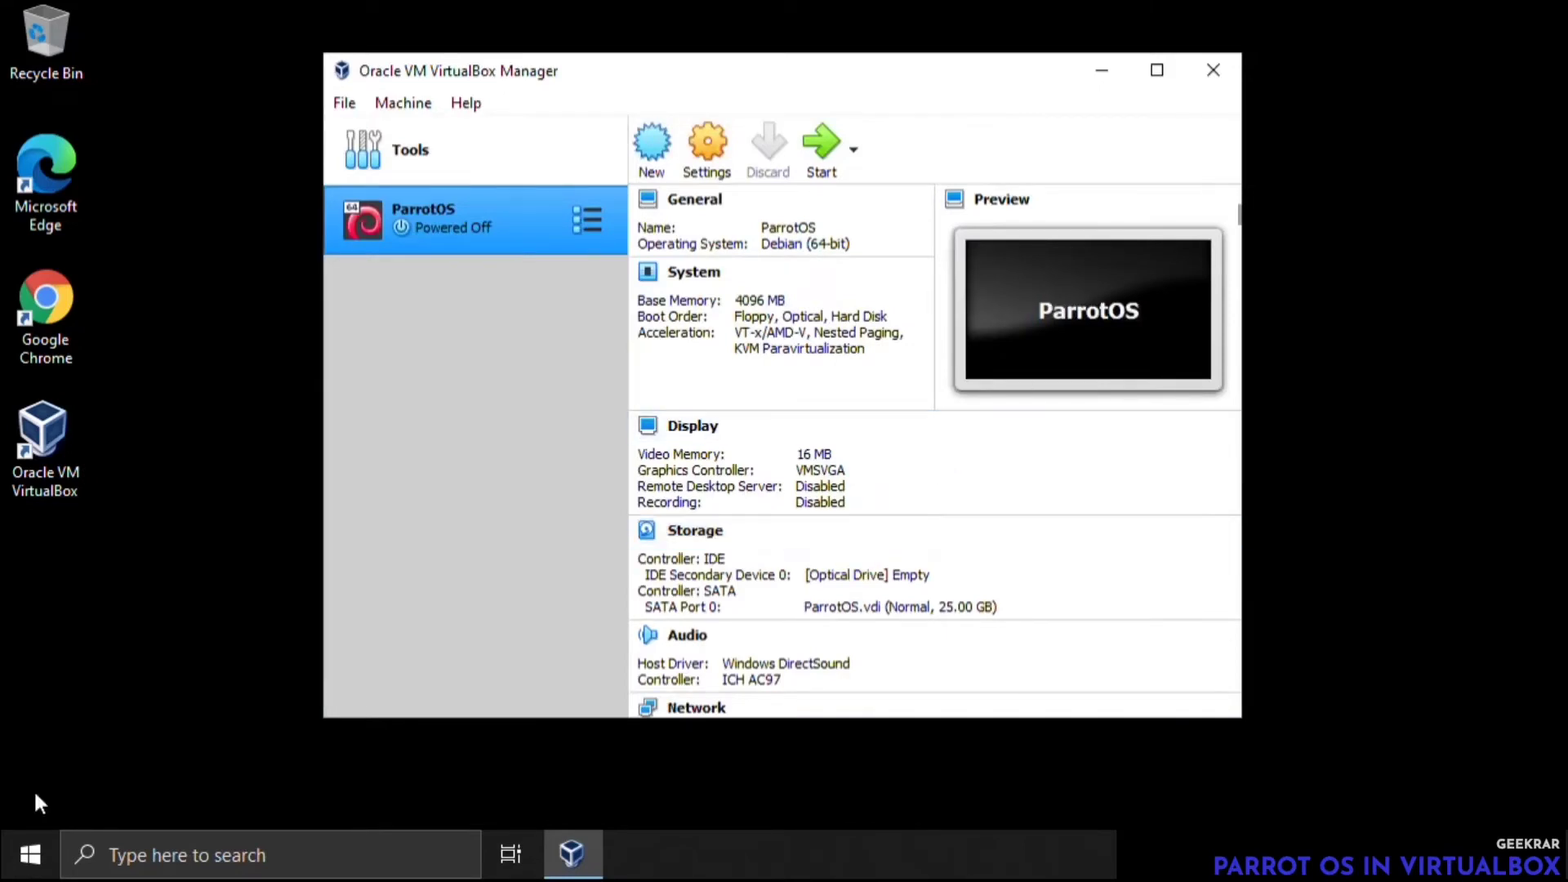
Set both Shared Clipboard and Drag'n'Drop to Bidirectional in the ParrotOS machine's advanced general settings
scroll(934, 635, down, 2)
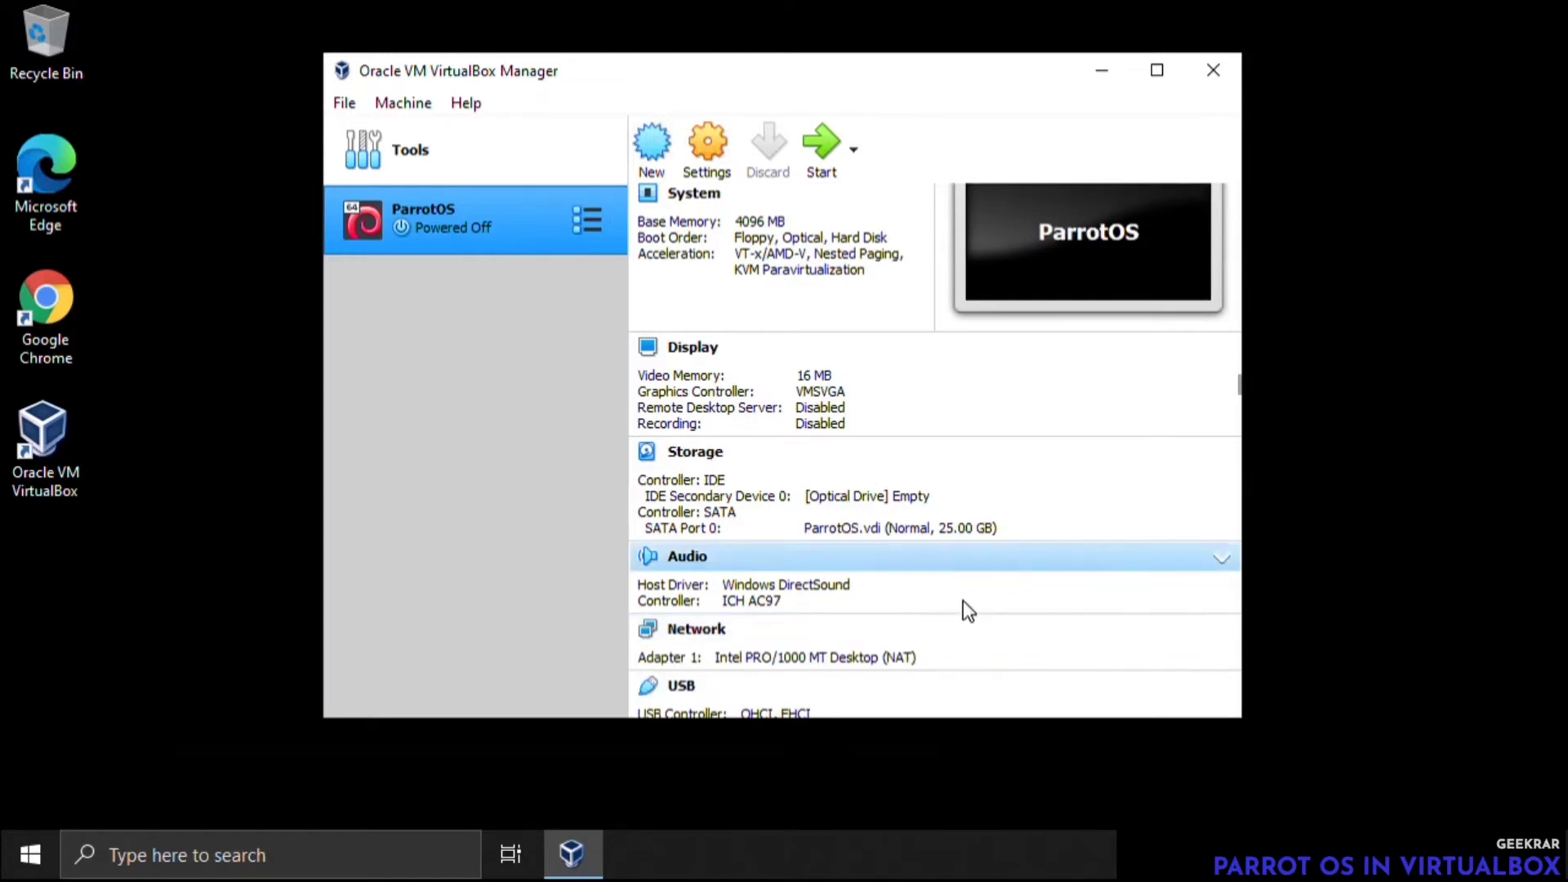
scroll(963, 604, up, 2)
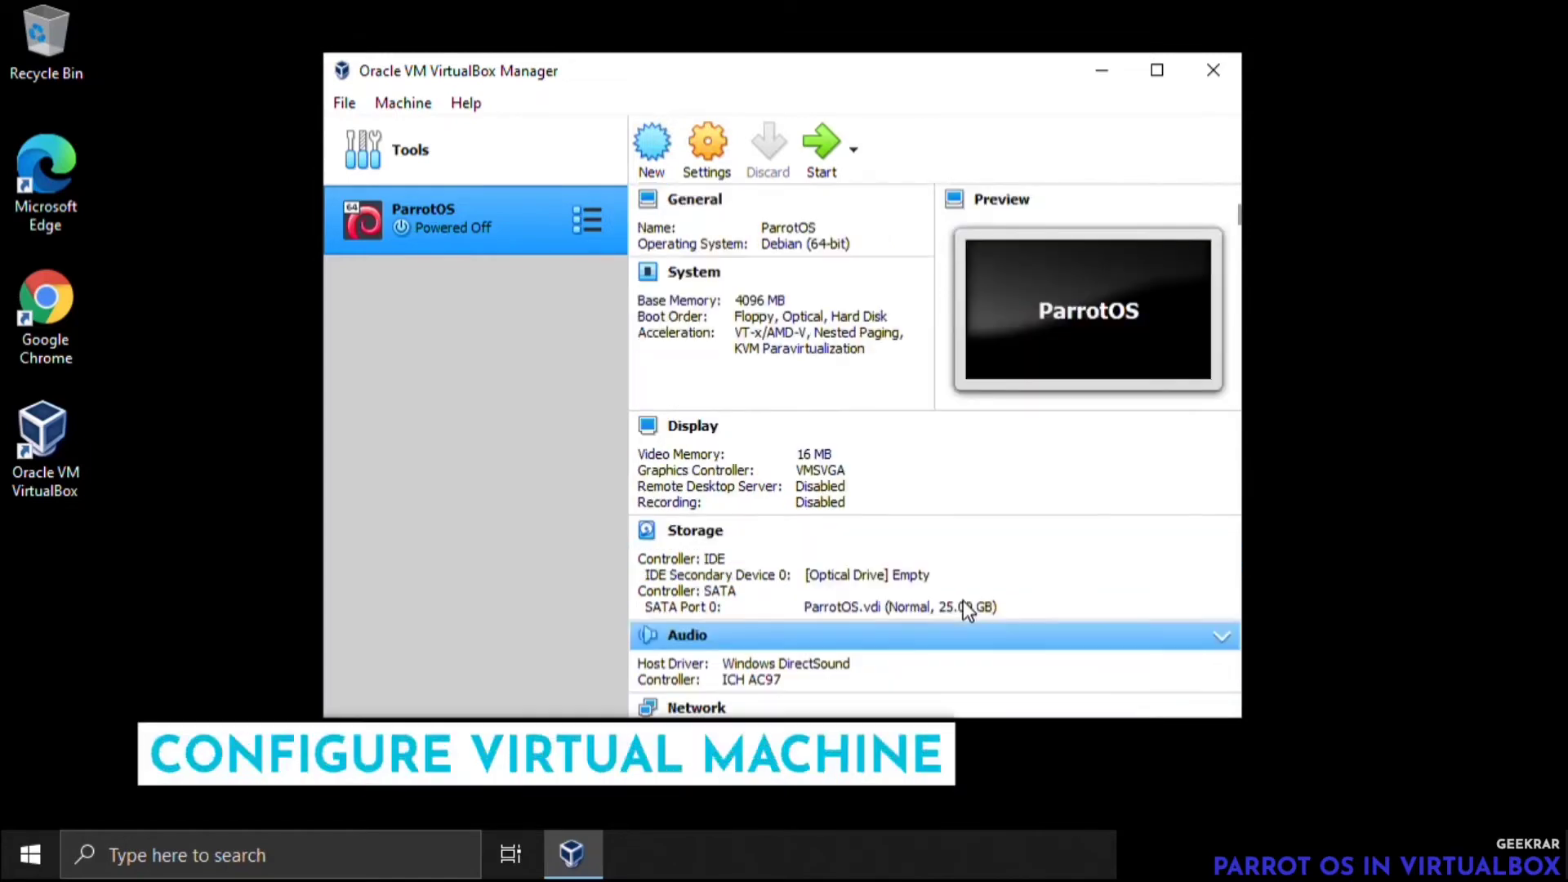
click(709, 153)
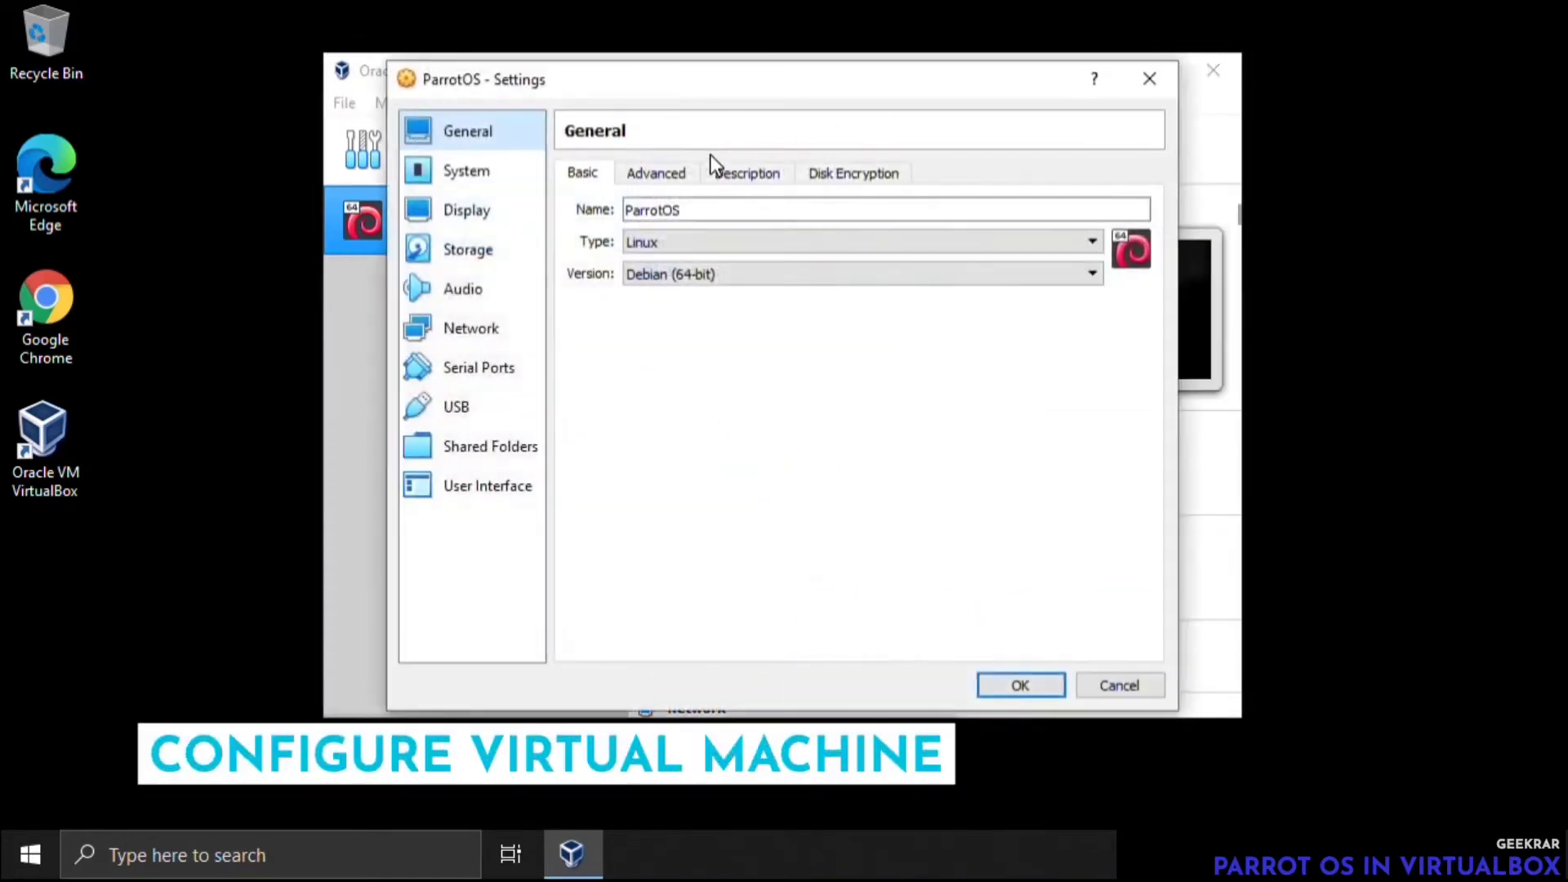
click(658, 175)
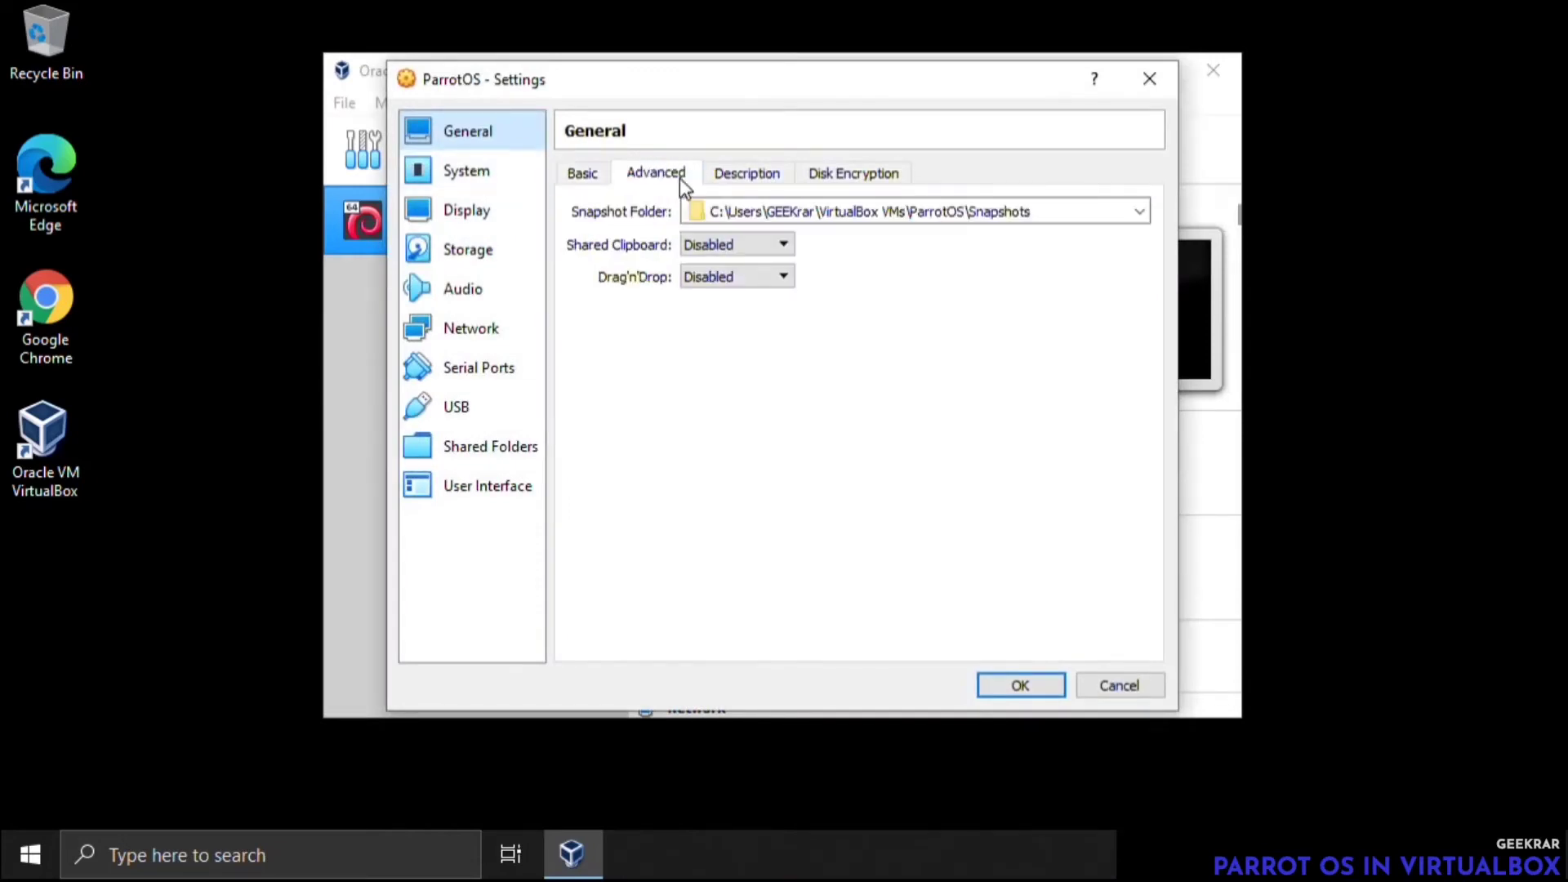
click(784, 245)
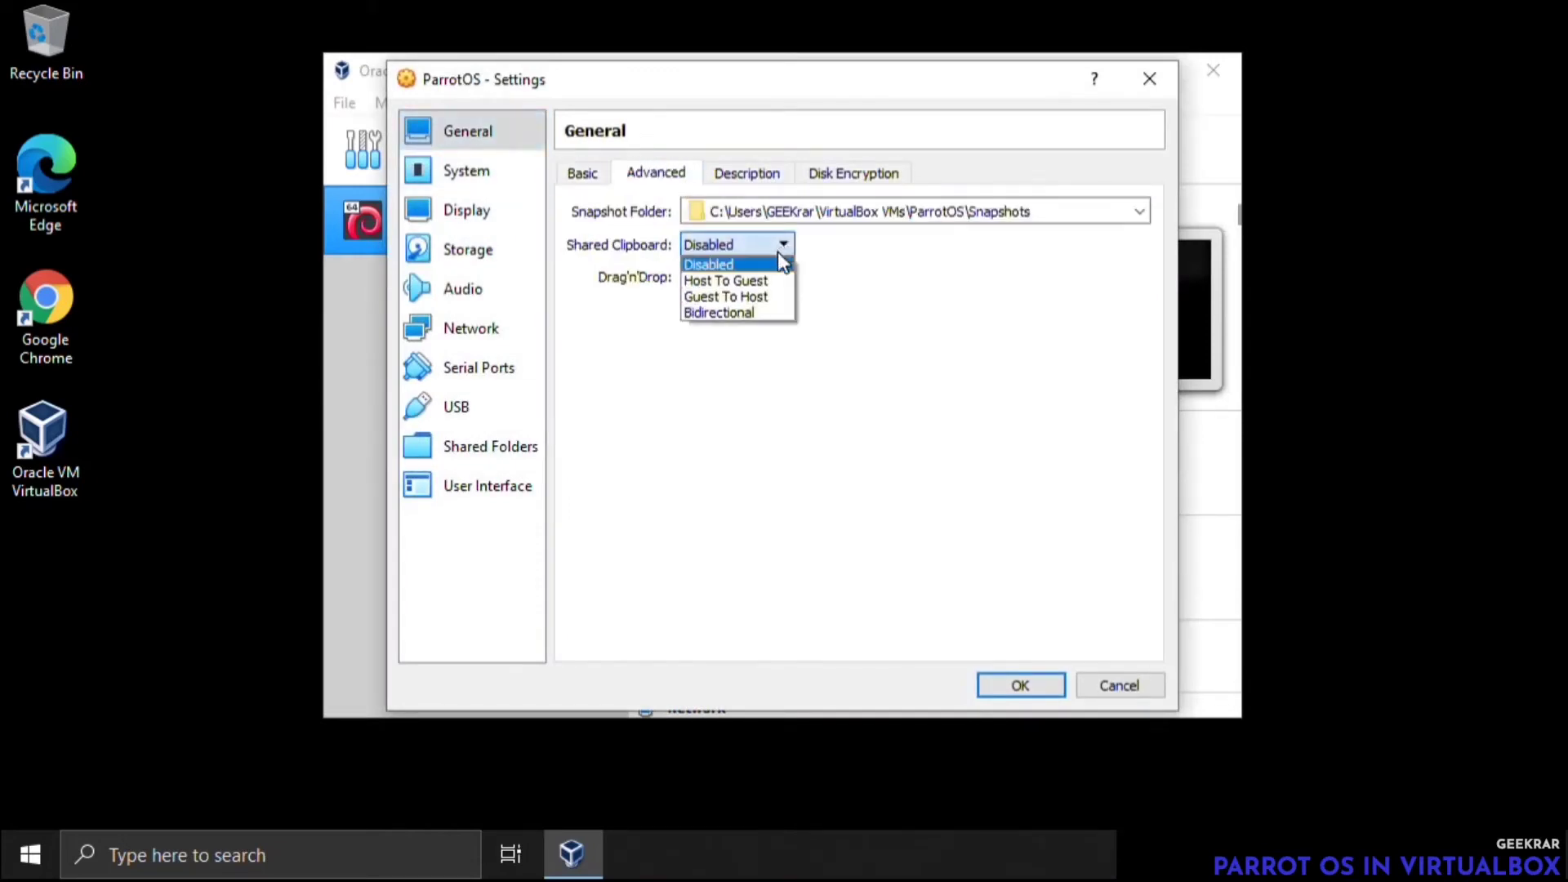
click(766, 315)
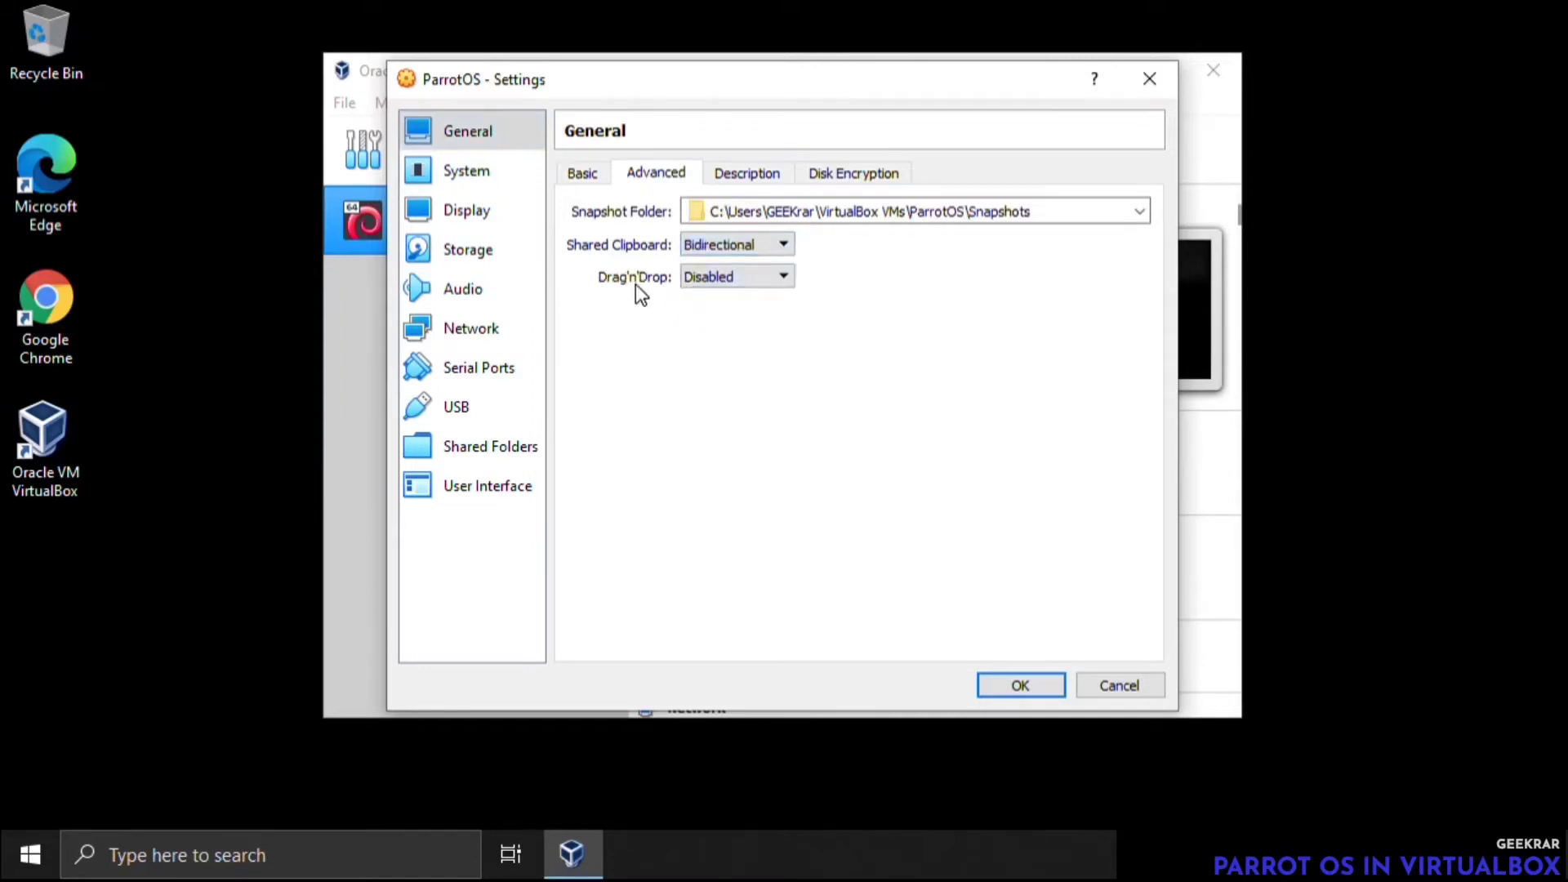
click(728, 280)
click(729, 346)
Assign 4 processors and 128 MB of video memory to the ParrotOS machine
click(485, 174)
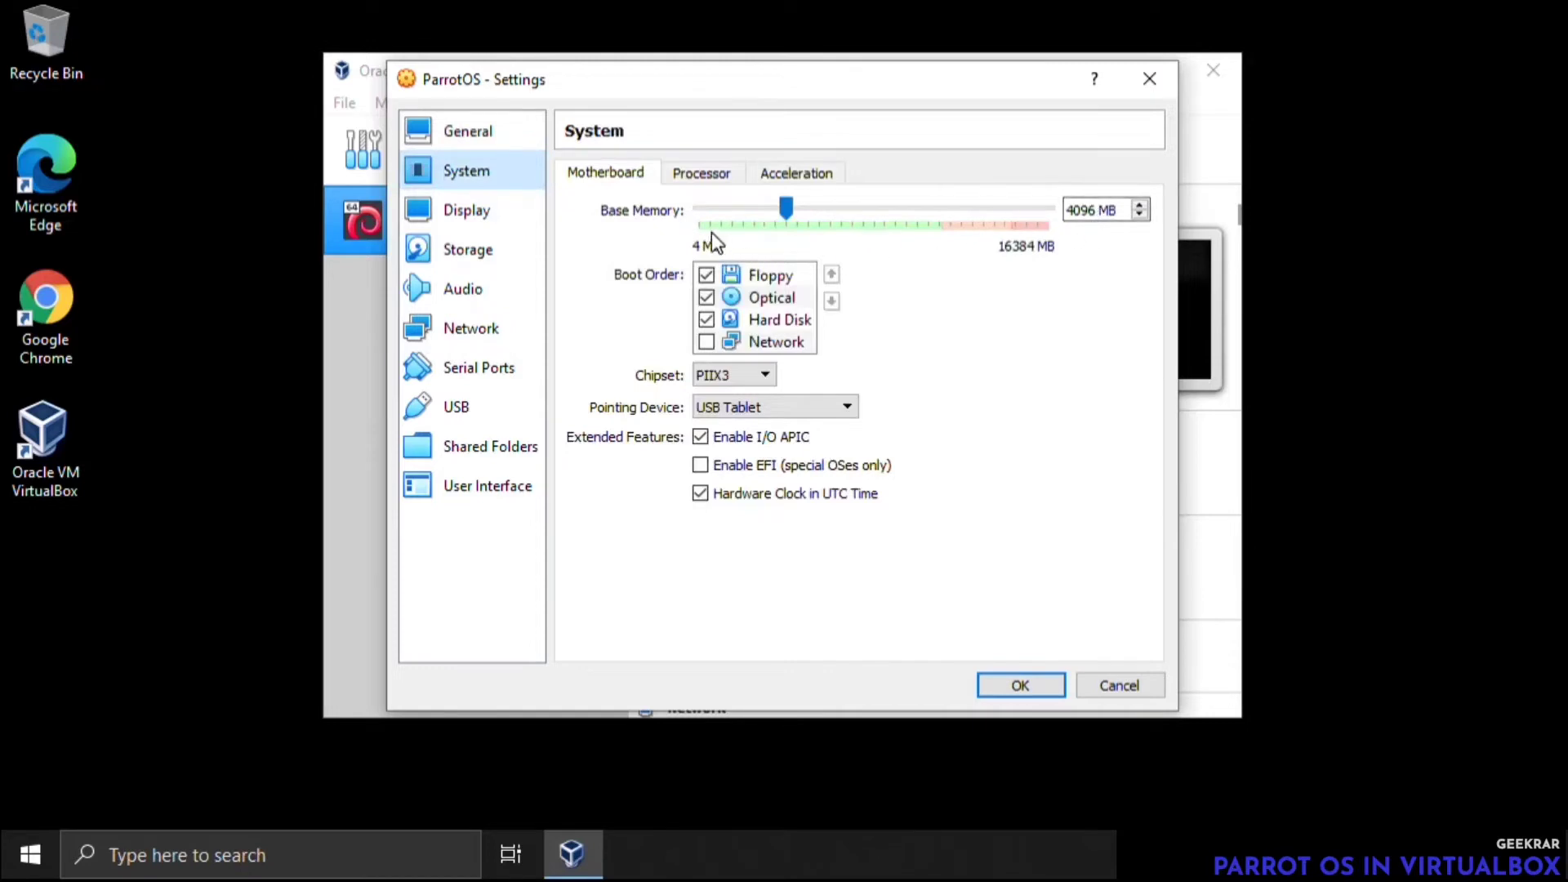
click(704, 173)
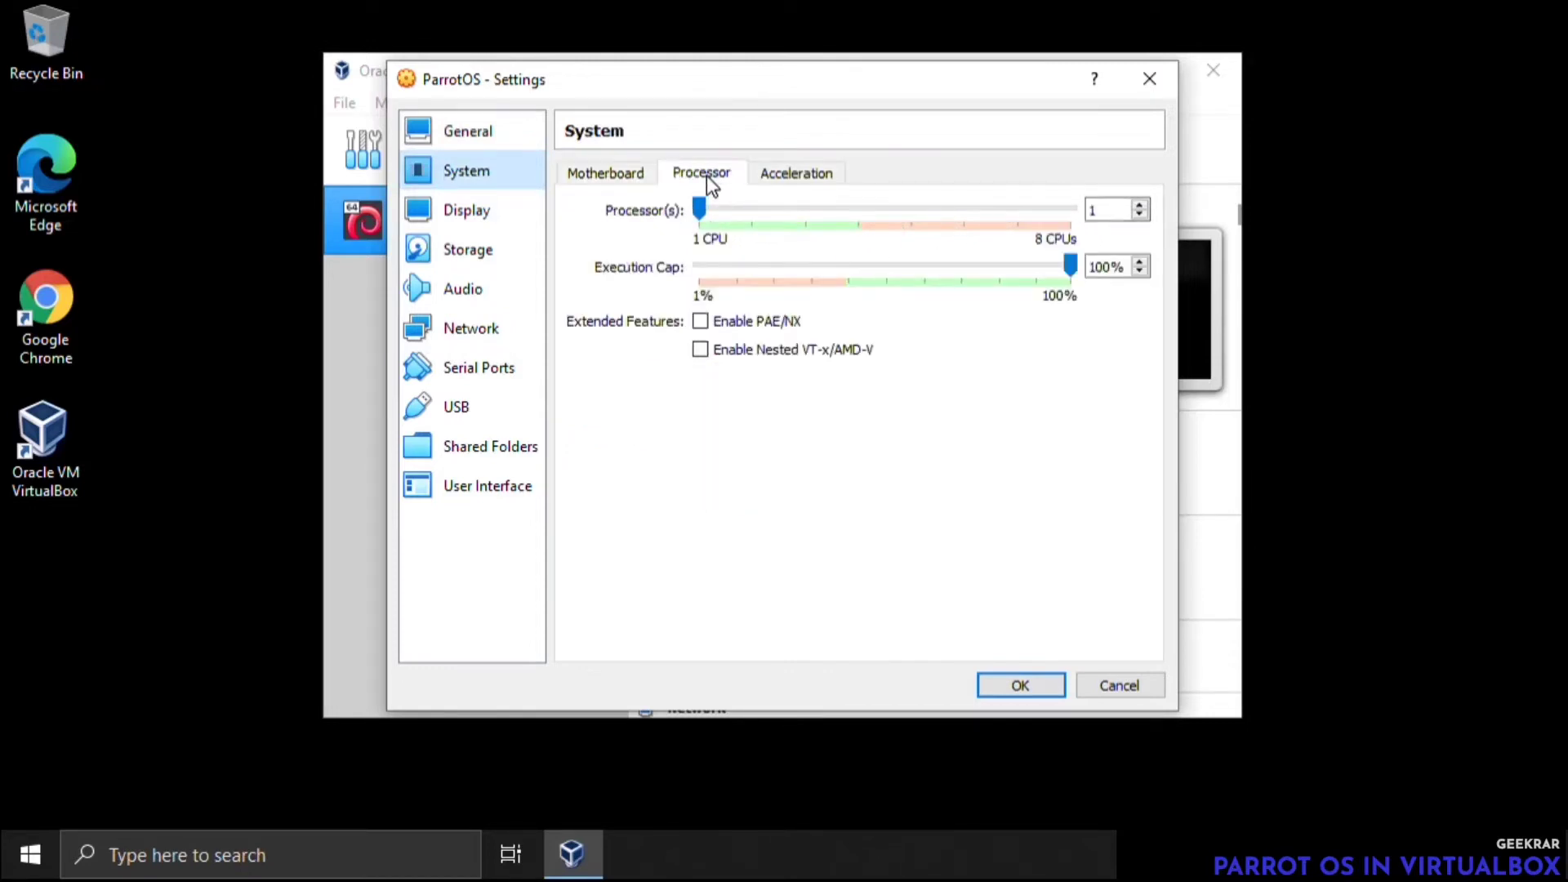
drag(708, 214, 849, 212)
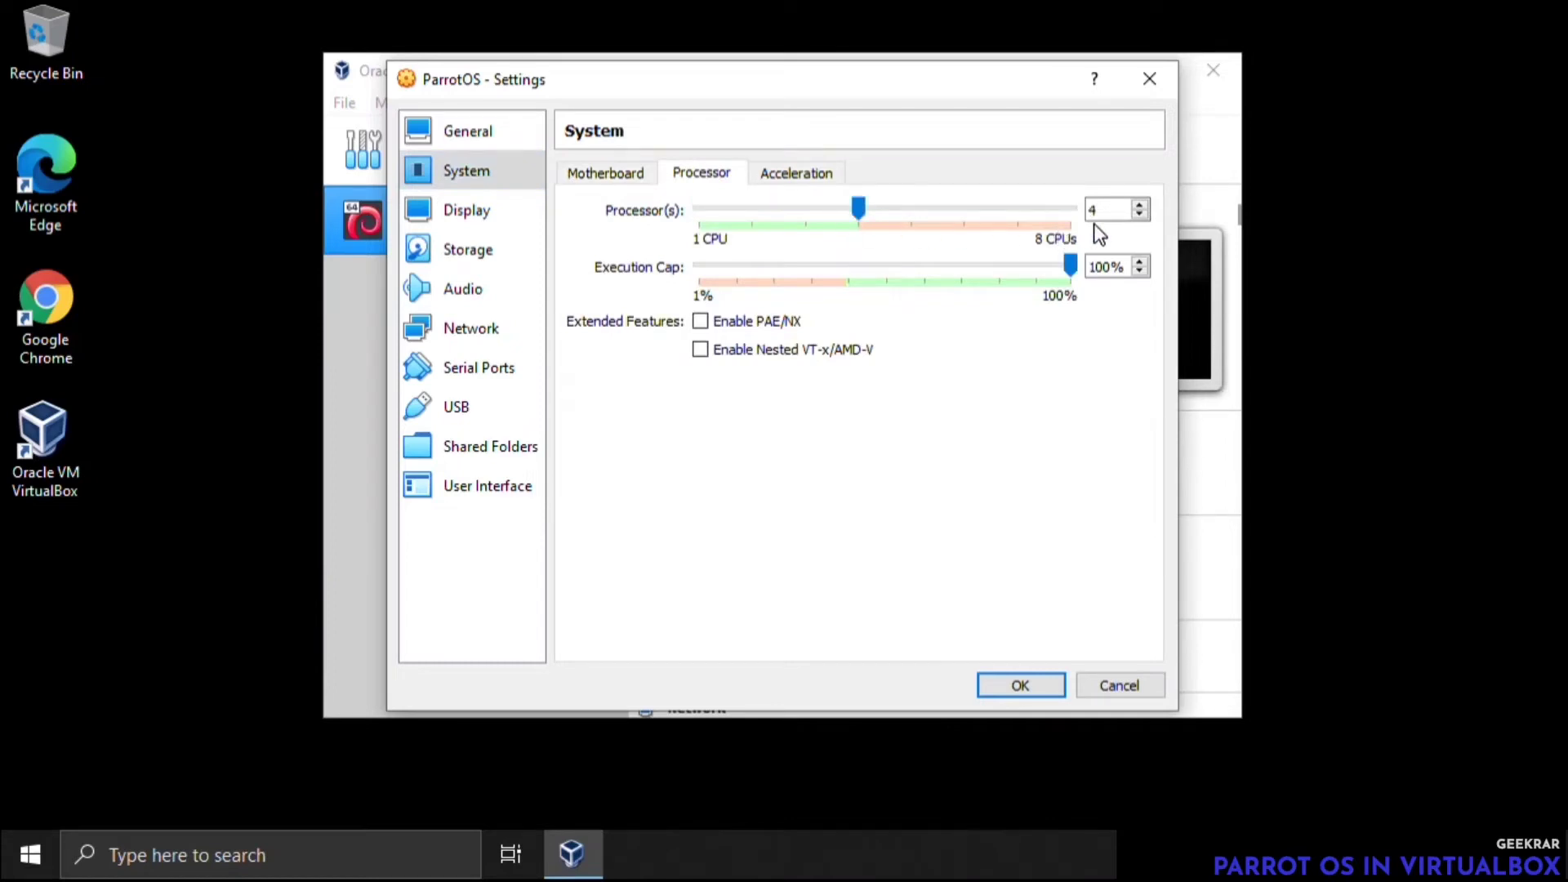
click(493, 218)
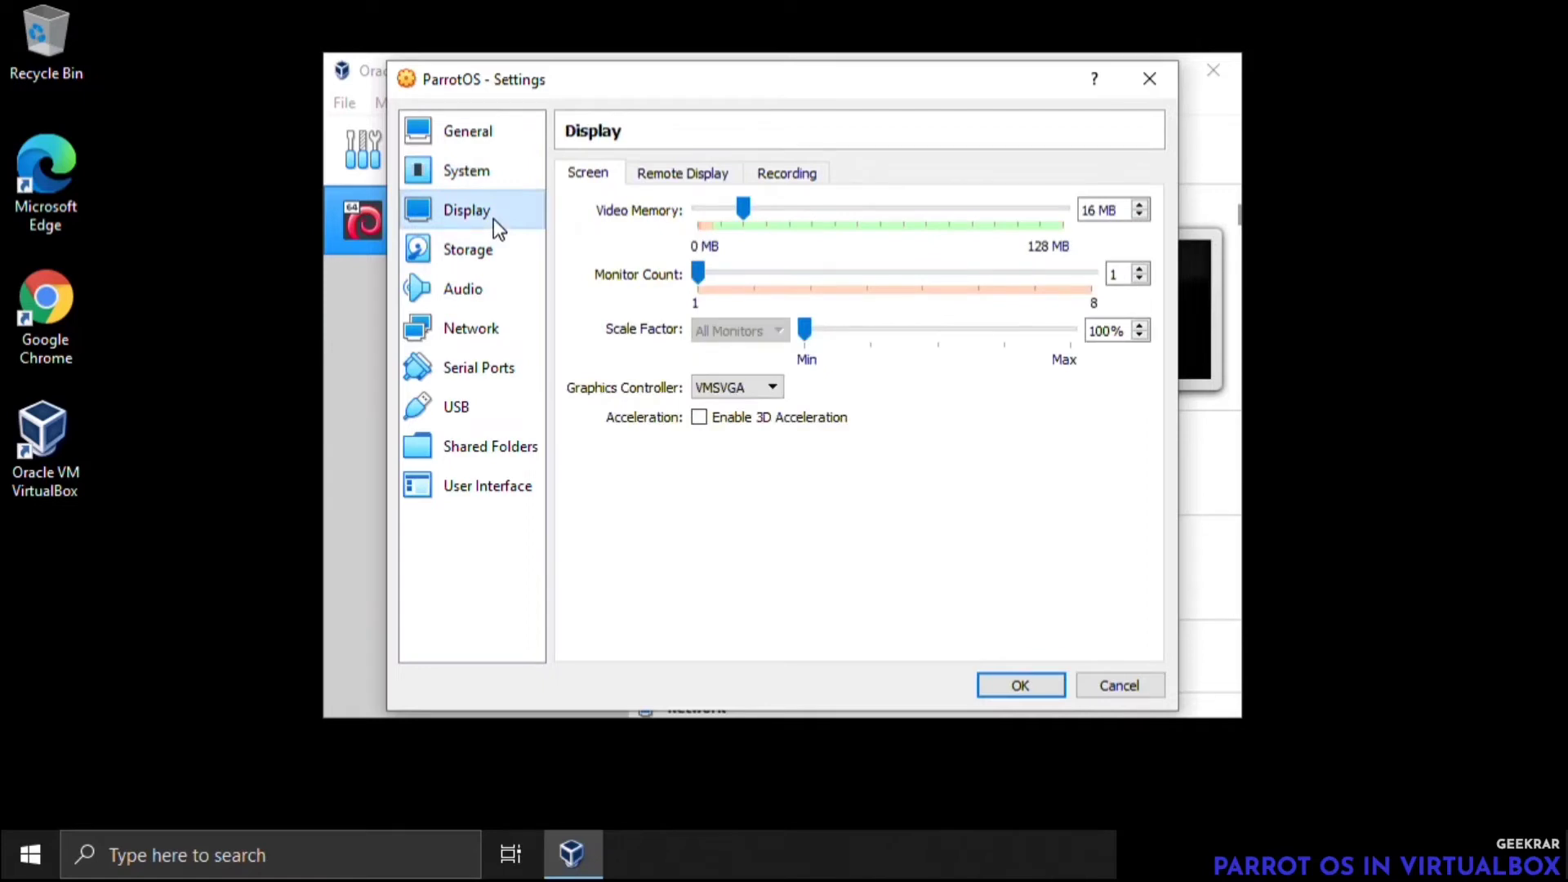
drag(747, 210, 1110, 224)
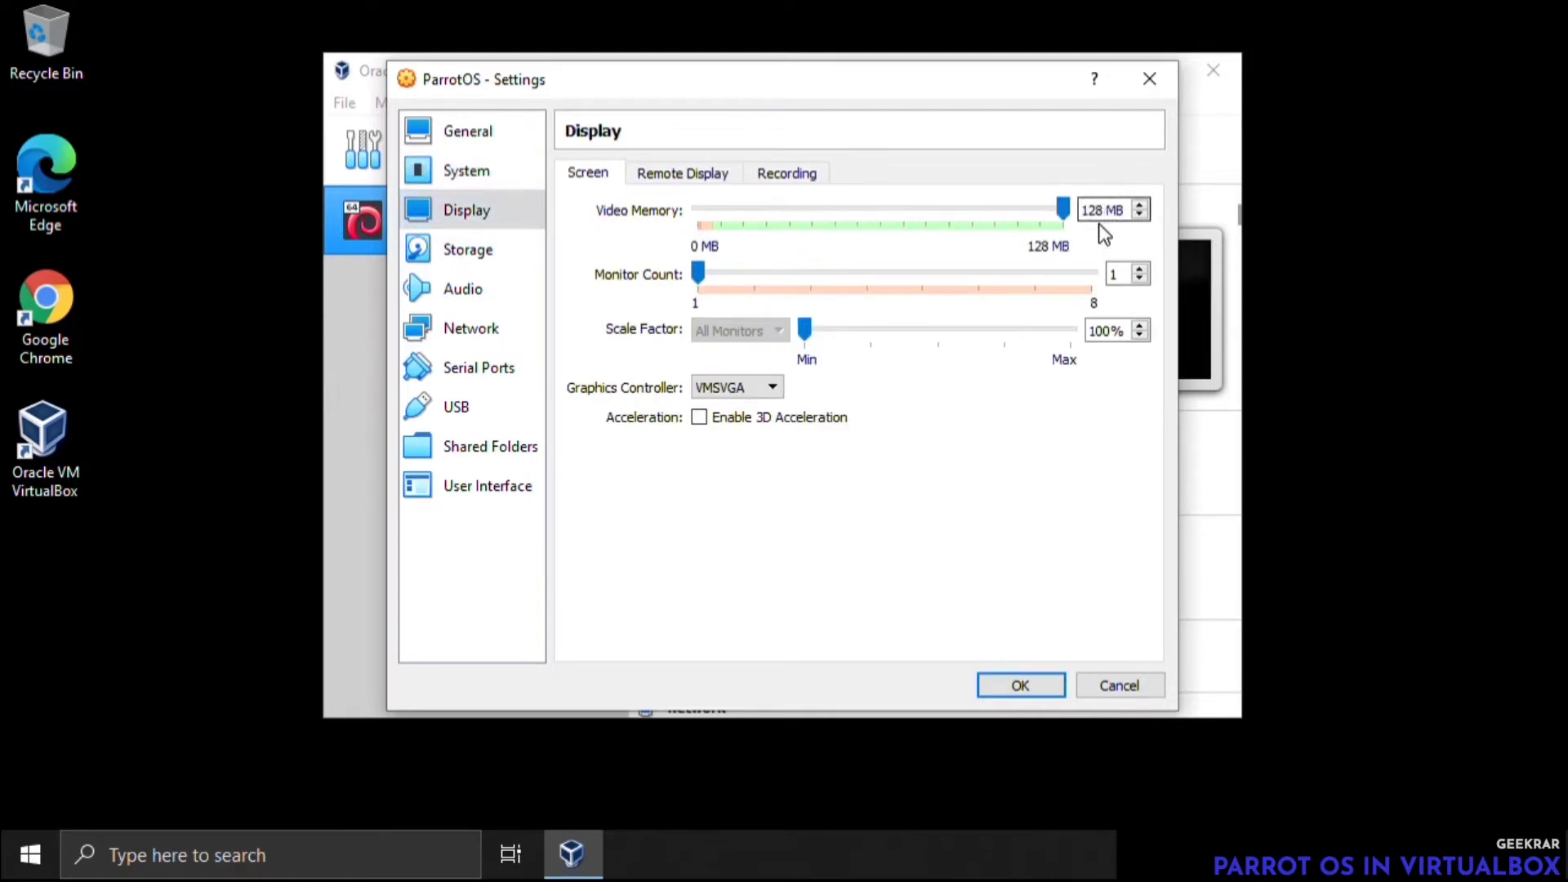
Load the Parrot-security-4.10_amd64 disk file from the Downloads folder into the empty IDE optical drive
click(503, 257)
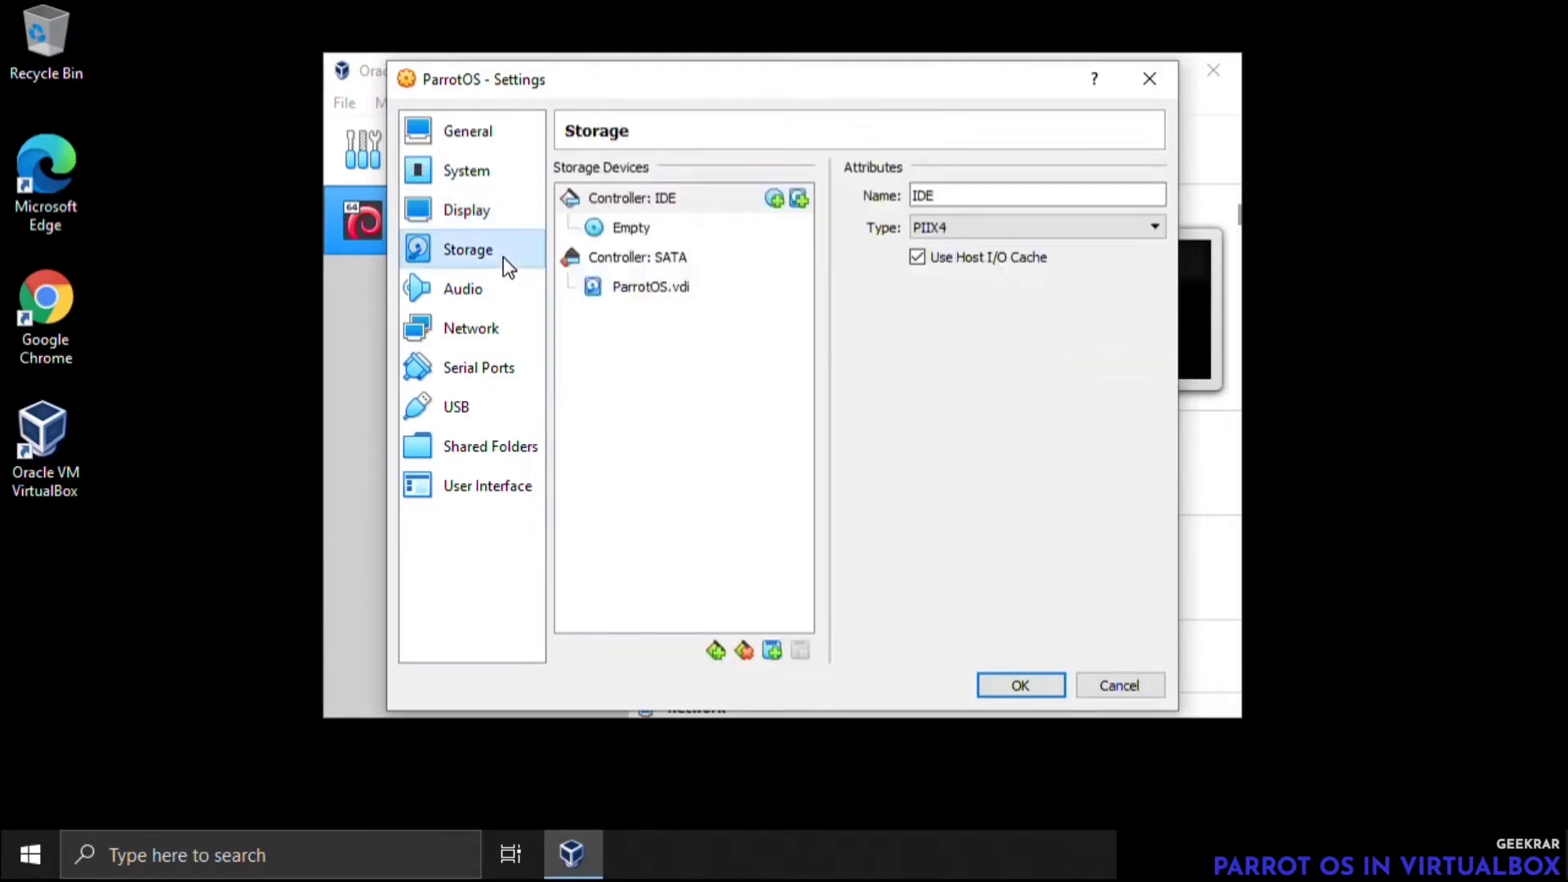
click(638, 229)
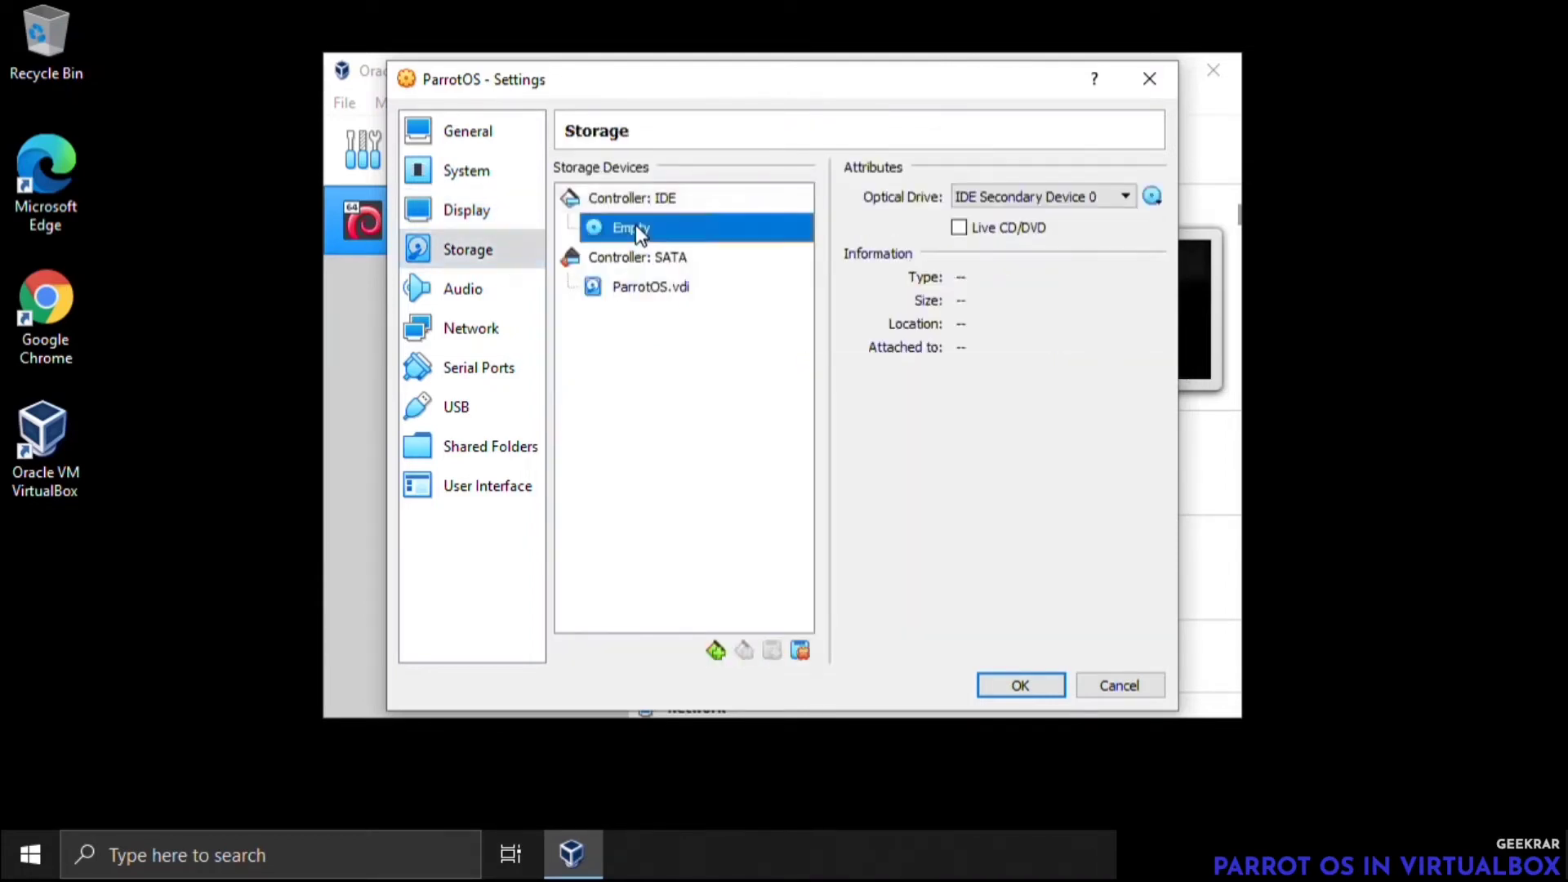
click(1152, 197)
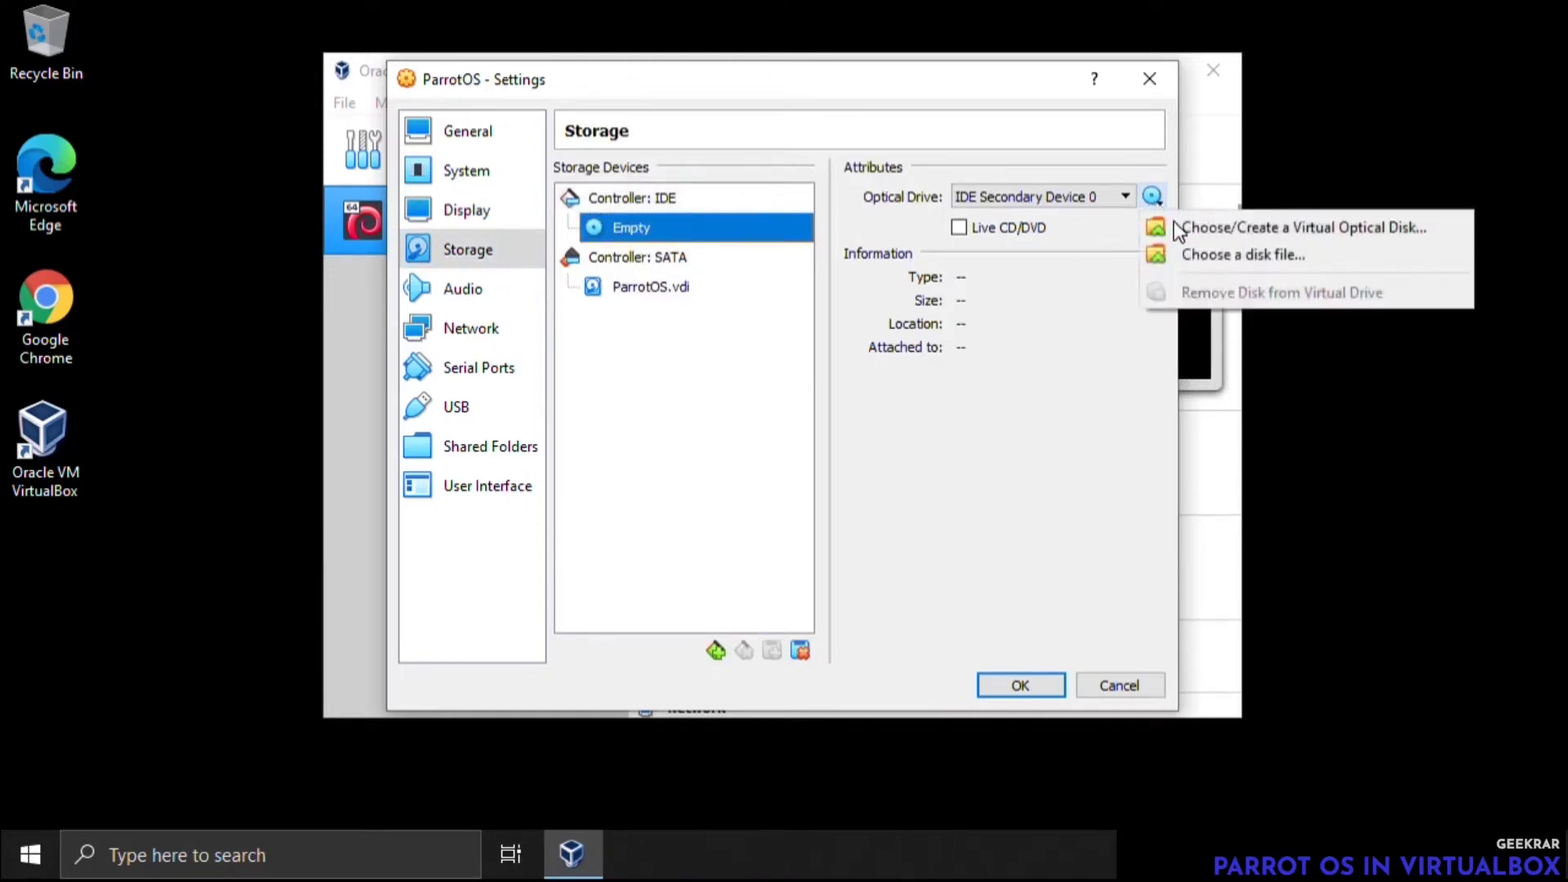
click(1279, 259)
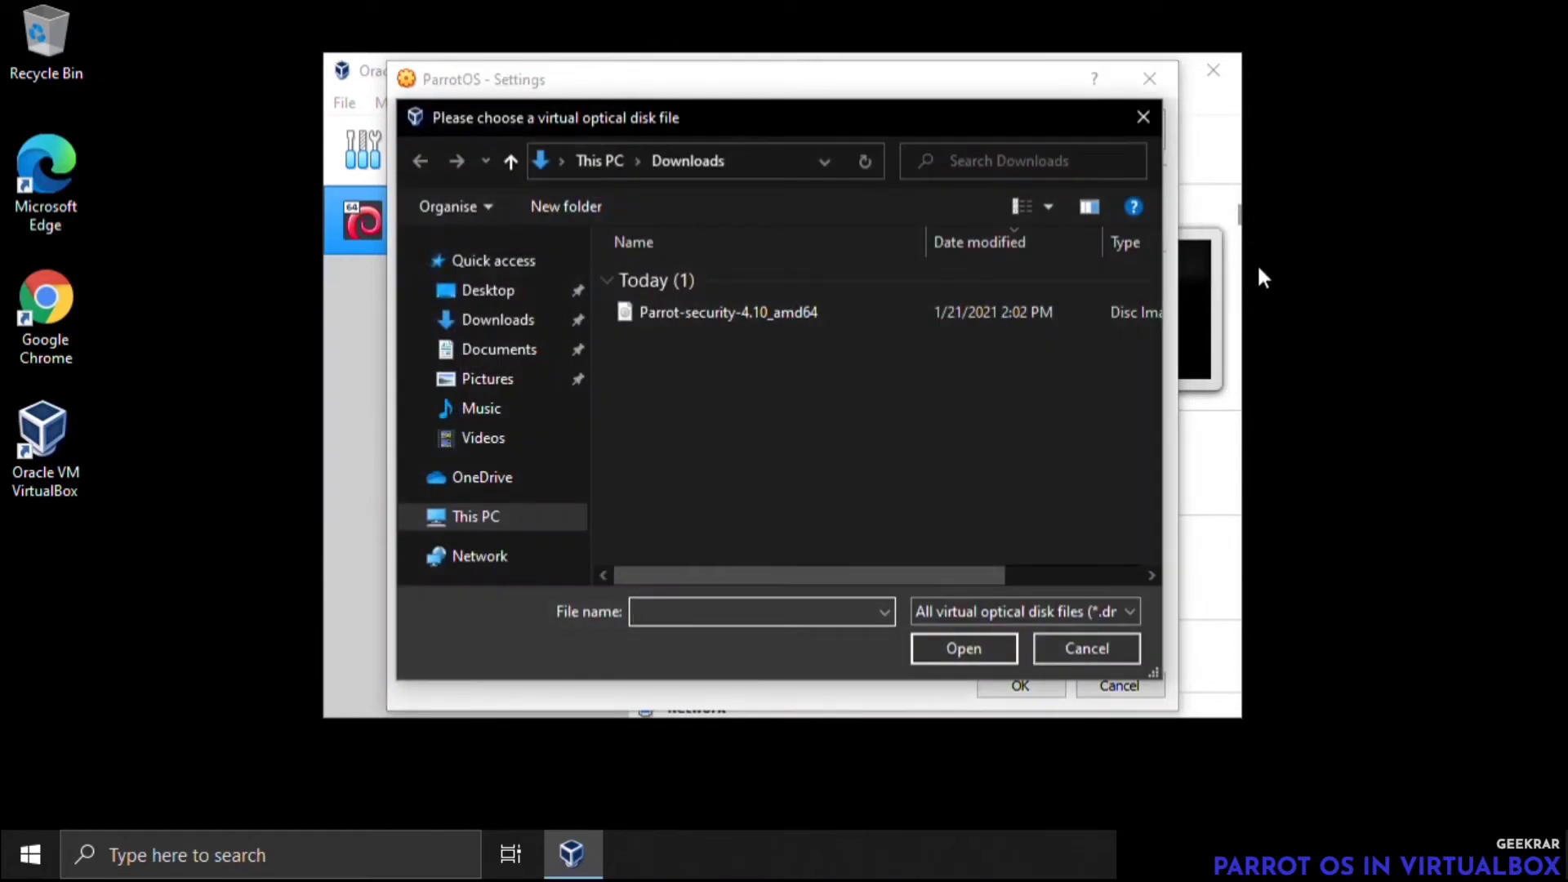
click(531, 325)
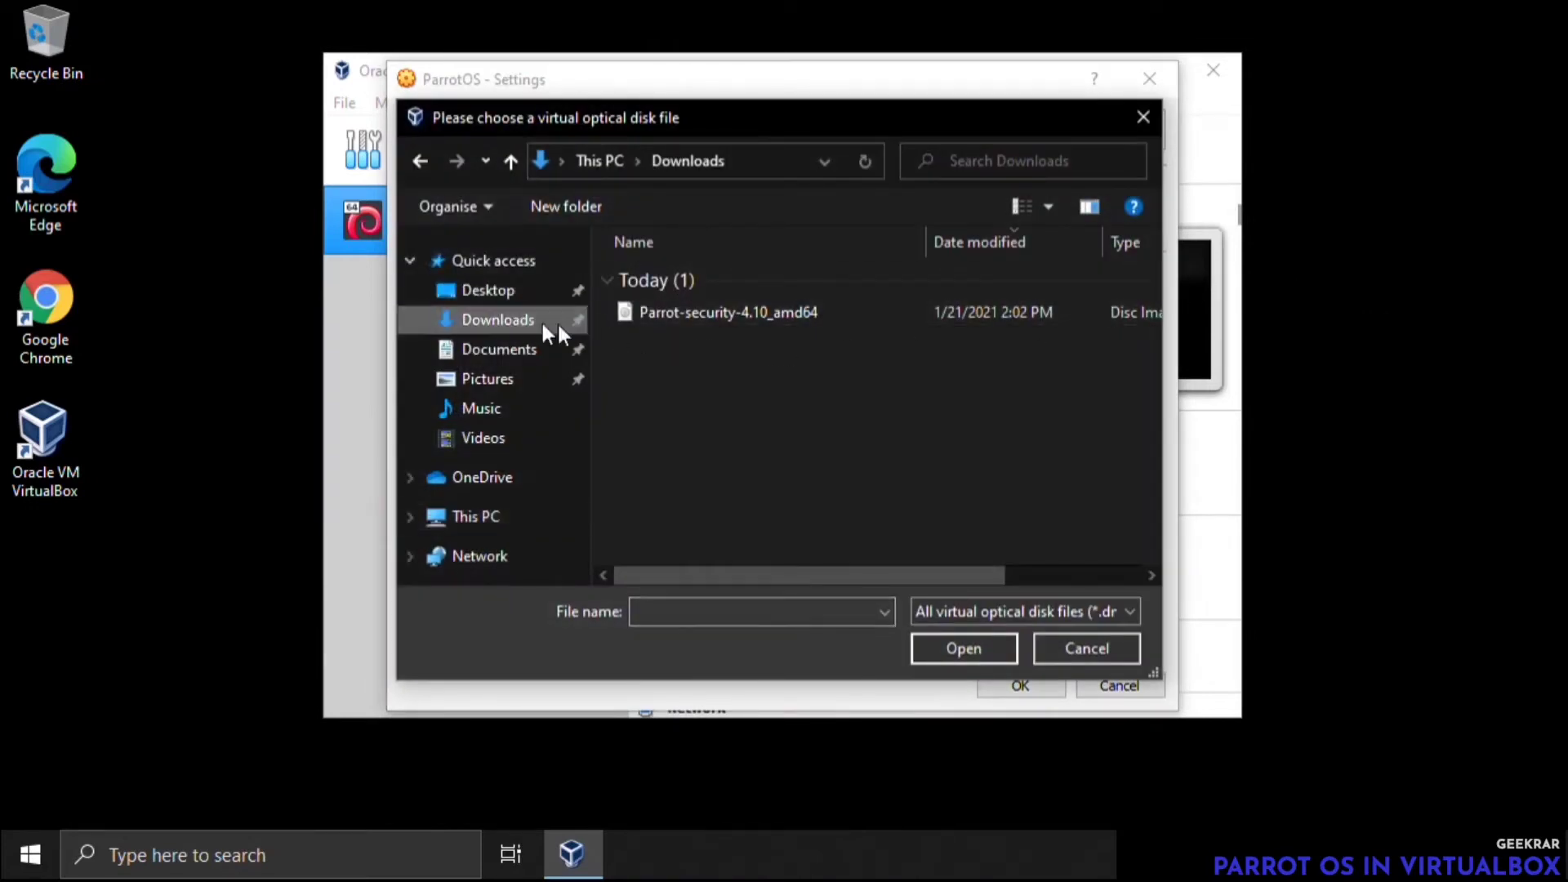
click(781, 313)
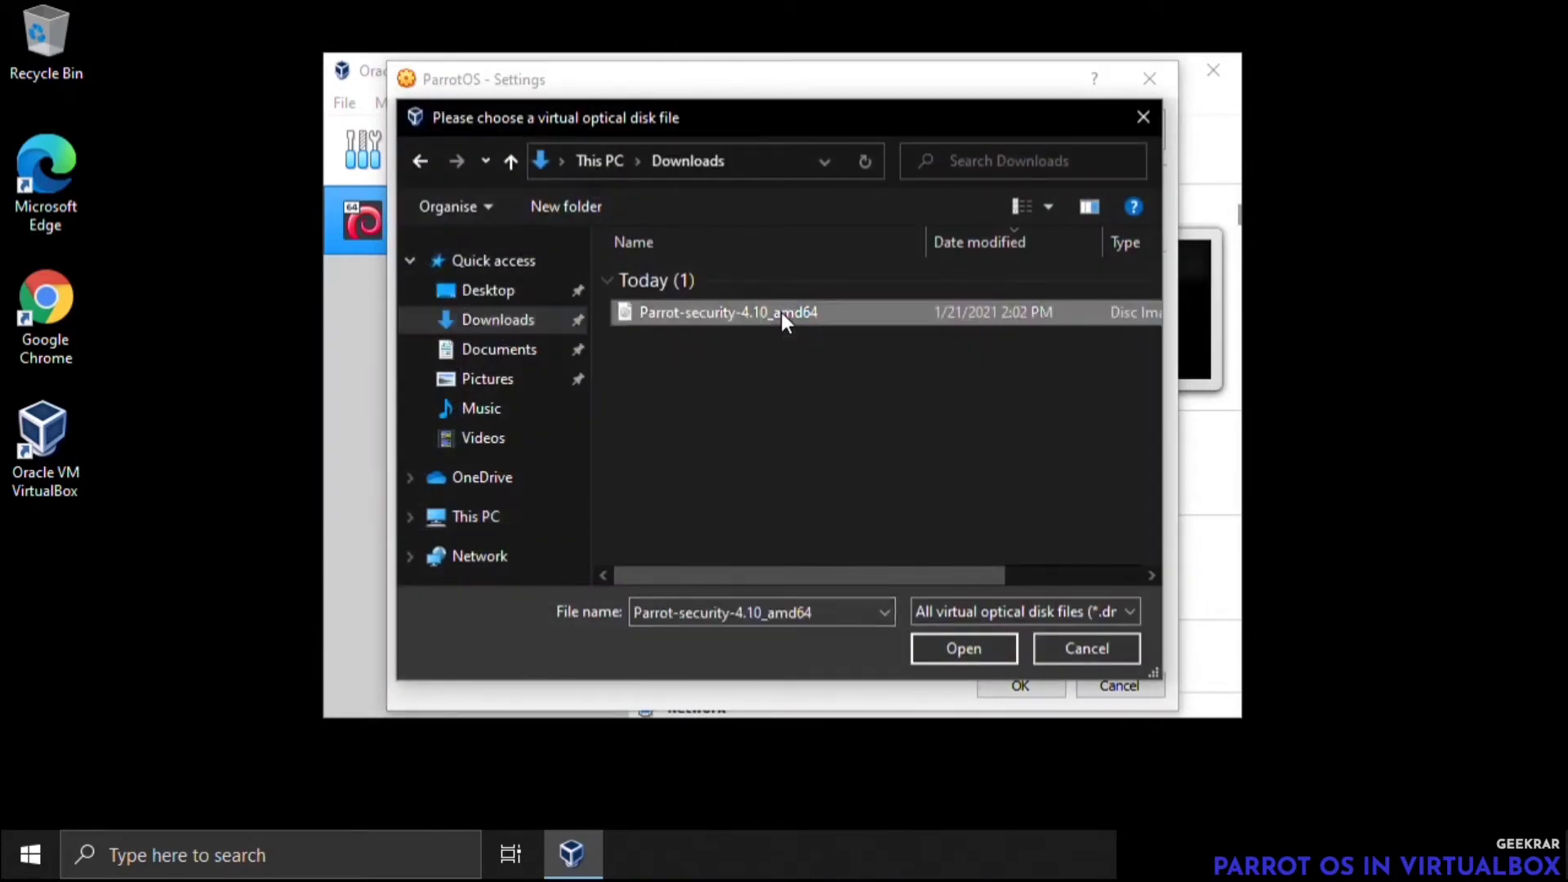
click(948, 647)
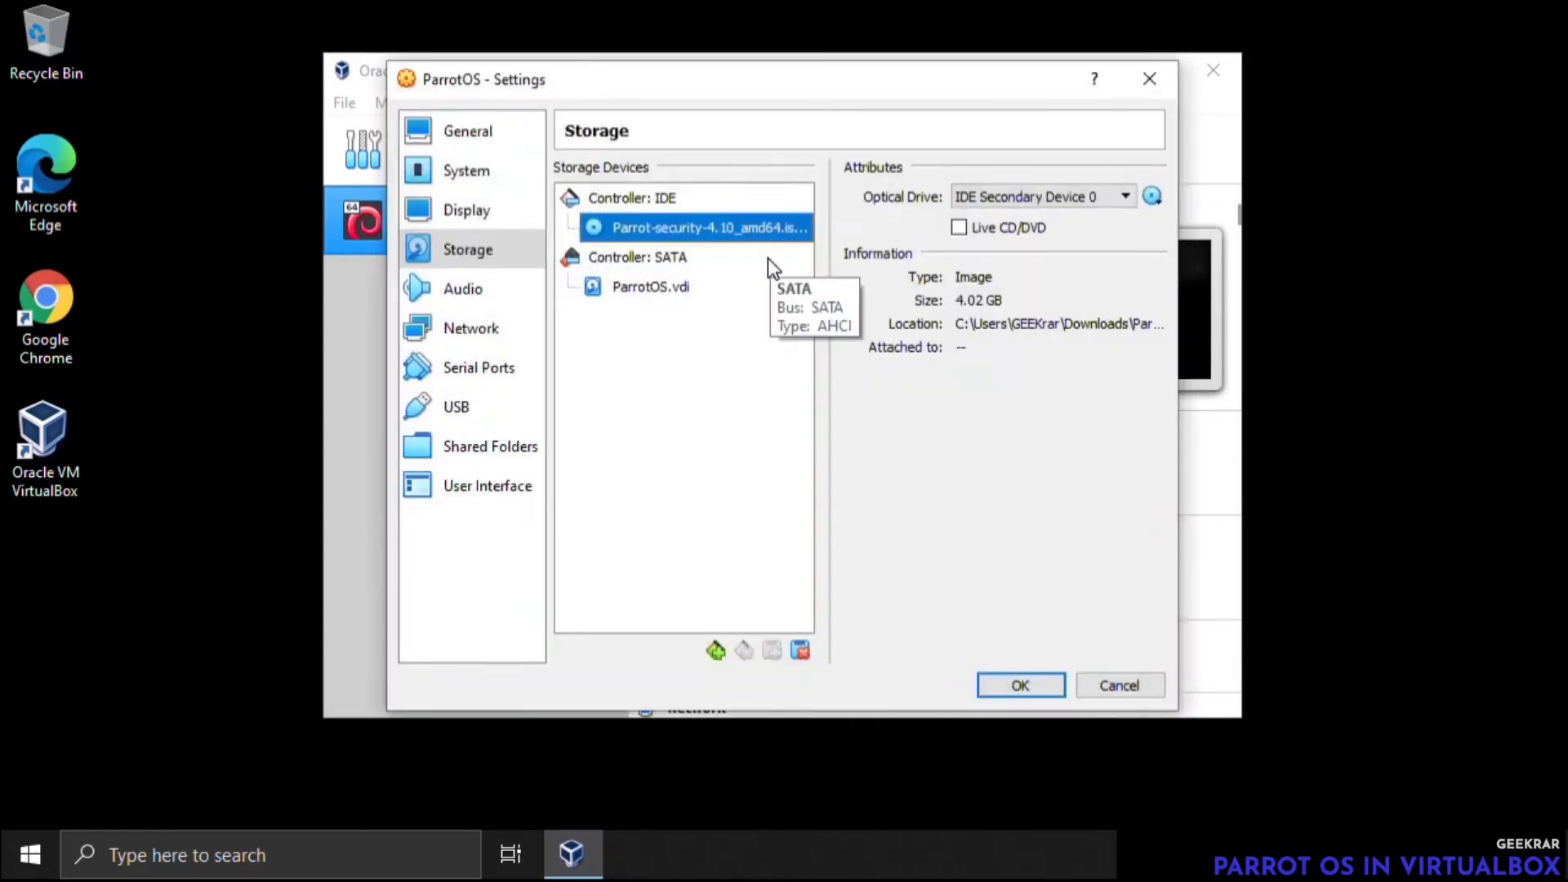
Enable the USB 3.0 (xHCI) Controller for the ParrotOS machine and save its settings
click(457, 406)
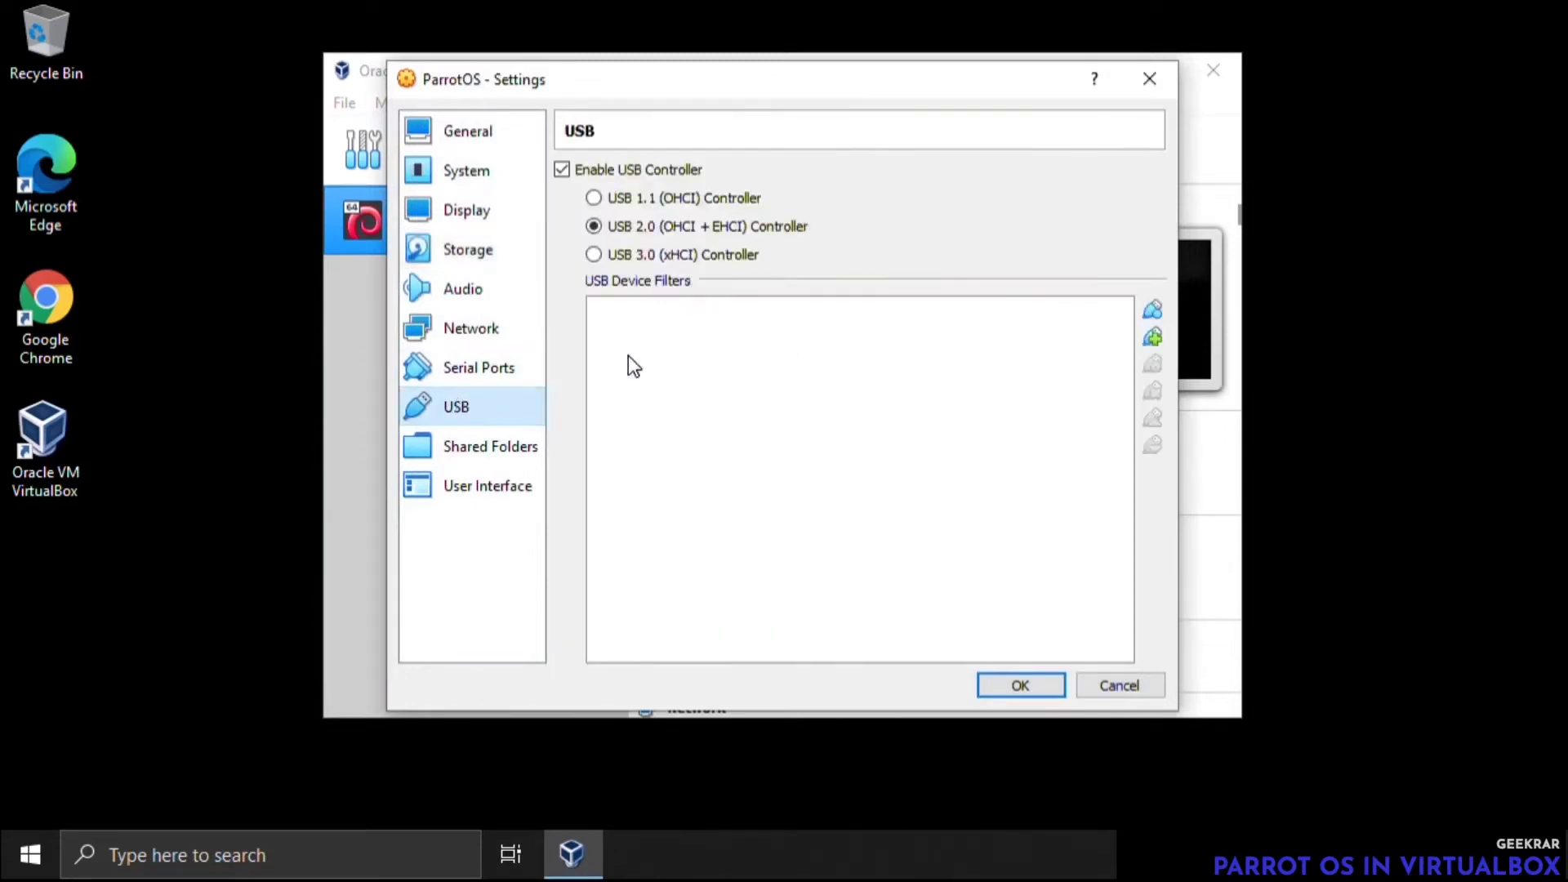
click(639, 256)
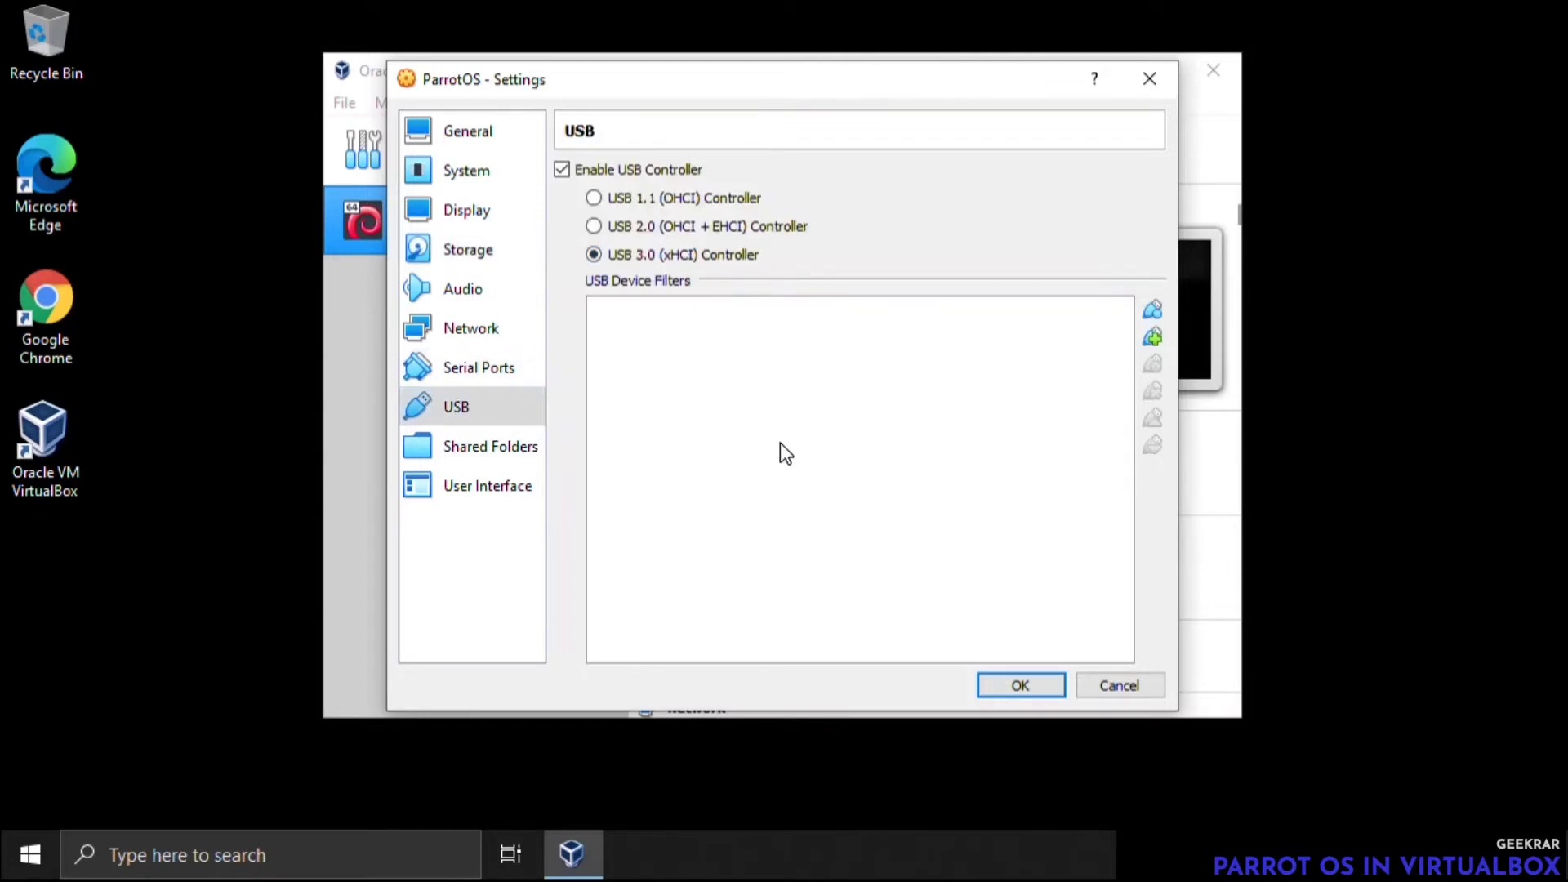
click(1011, 685)
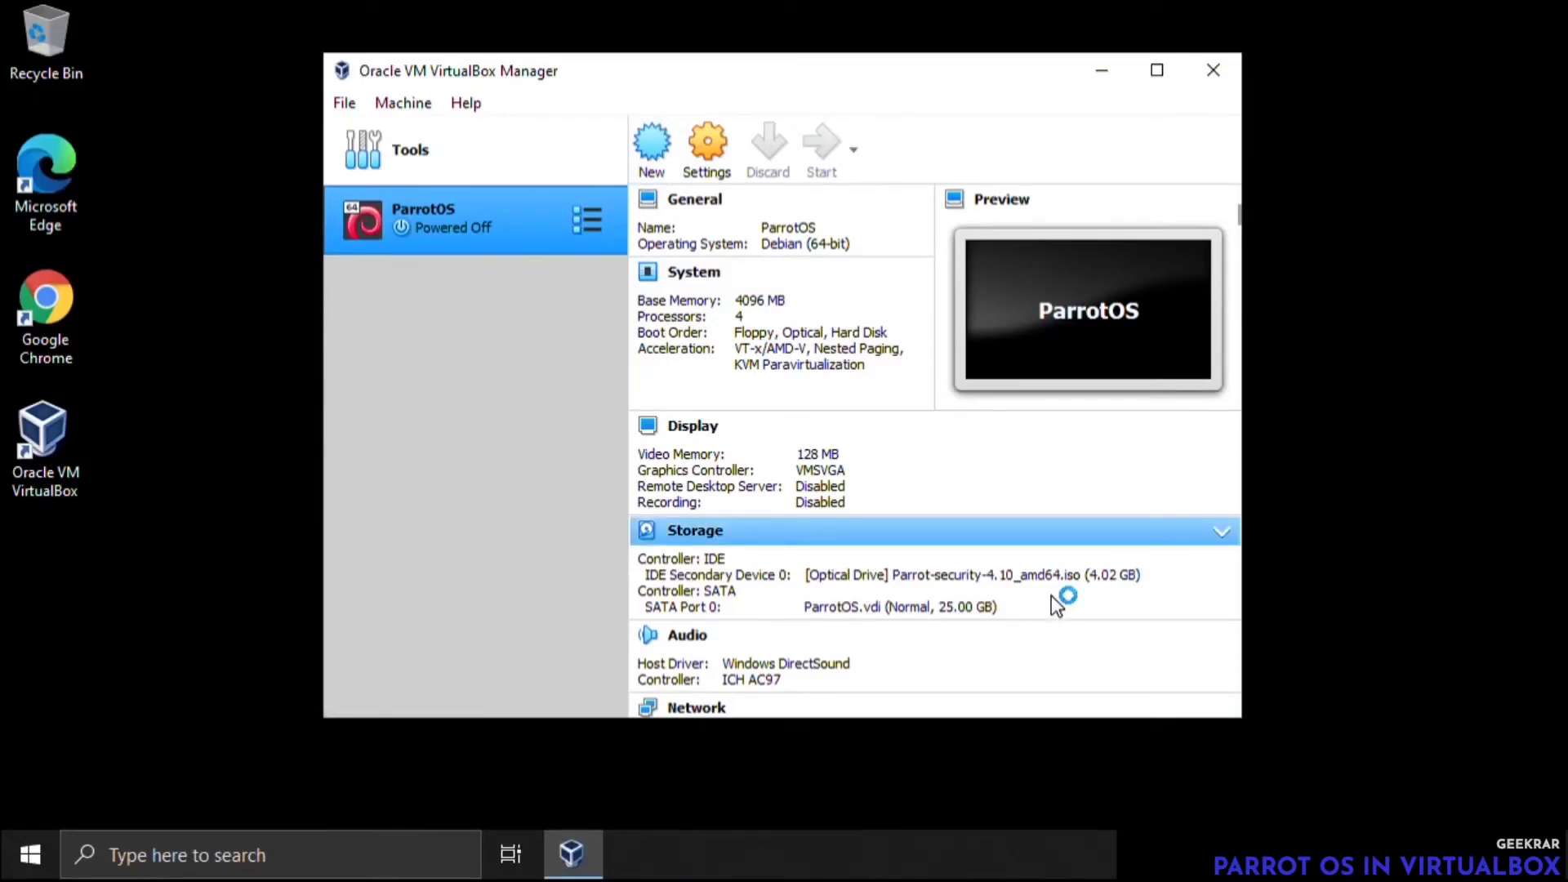
Start the ParrotOS machine from the Parrot-security-4.10_amd64.iso start-up disk and launch Install with GTK GUI from the boot menu
scroll(1051, 594, down, 3)
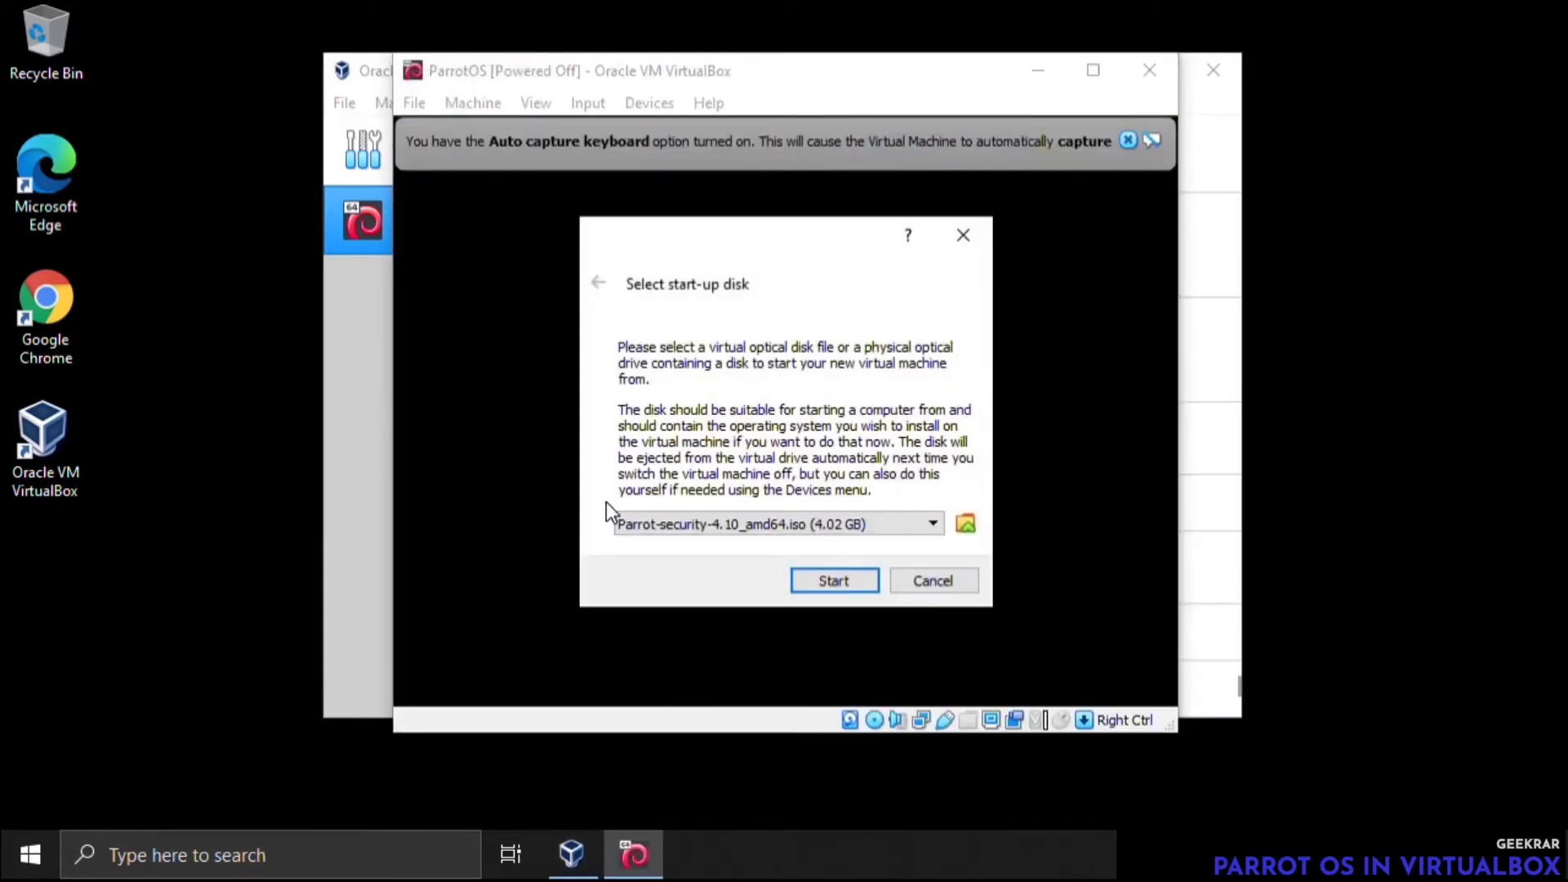
click(851, 583)
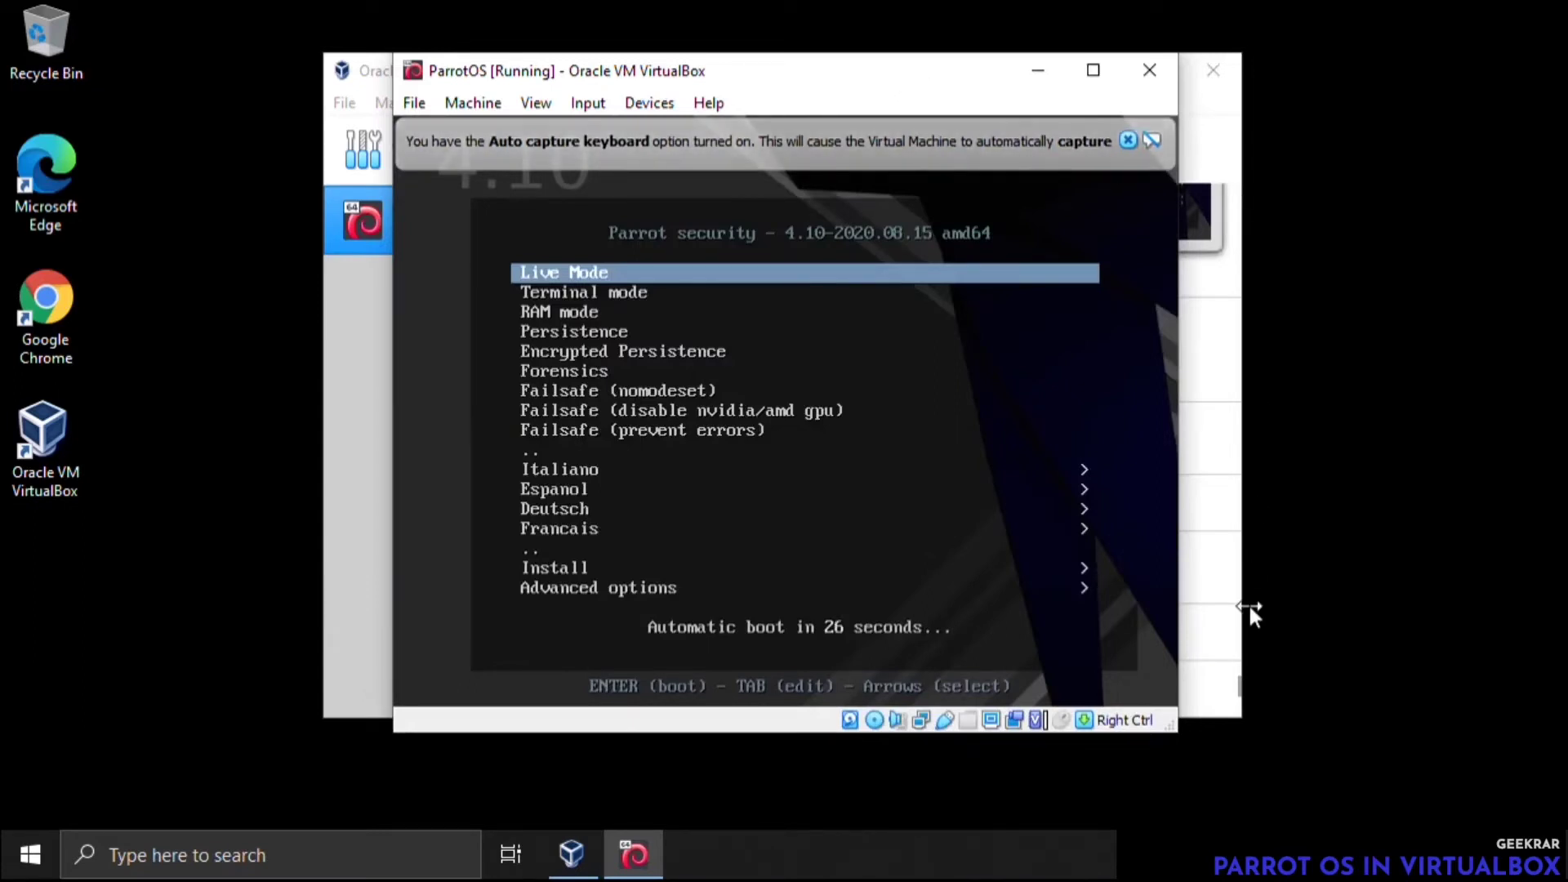
key(Down)
key(Down)
key(Down)
key(Down)
key(Down)
key(Down)
key(Down)
key(Down)
key(Down)
key(Down)
key(Down)
key(Down)
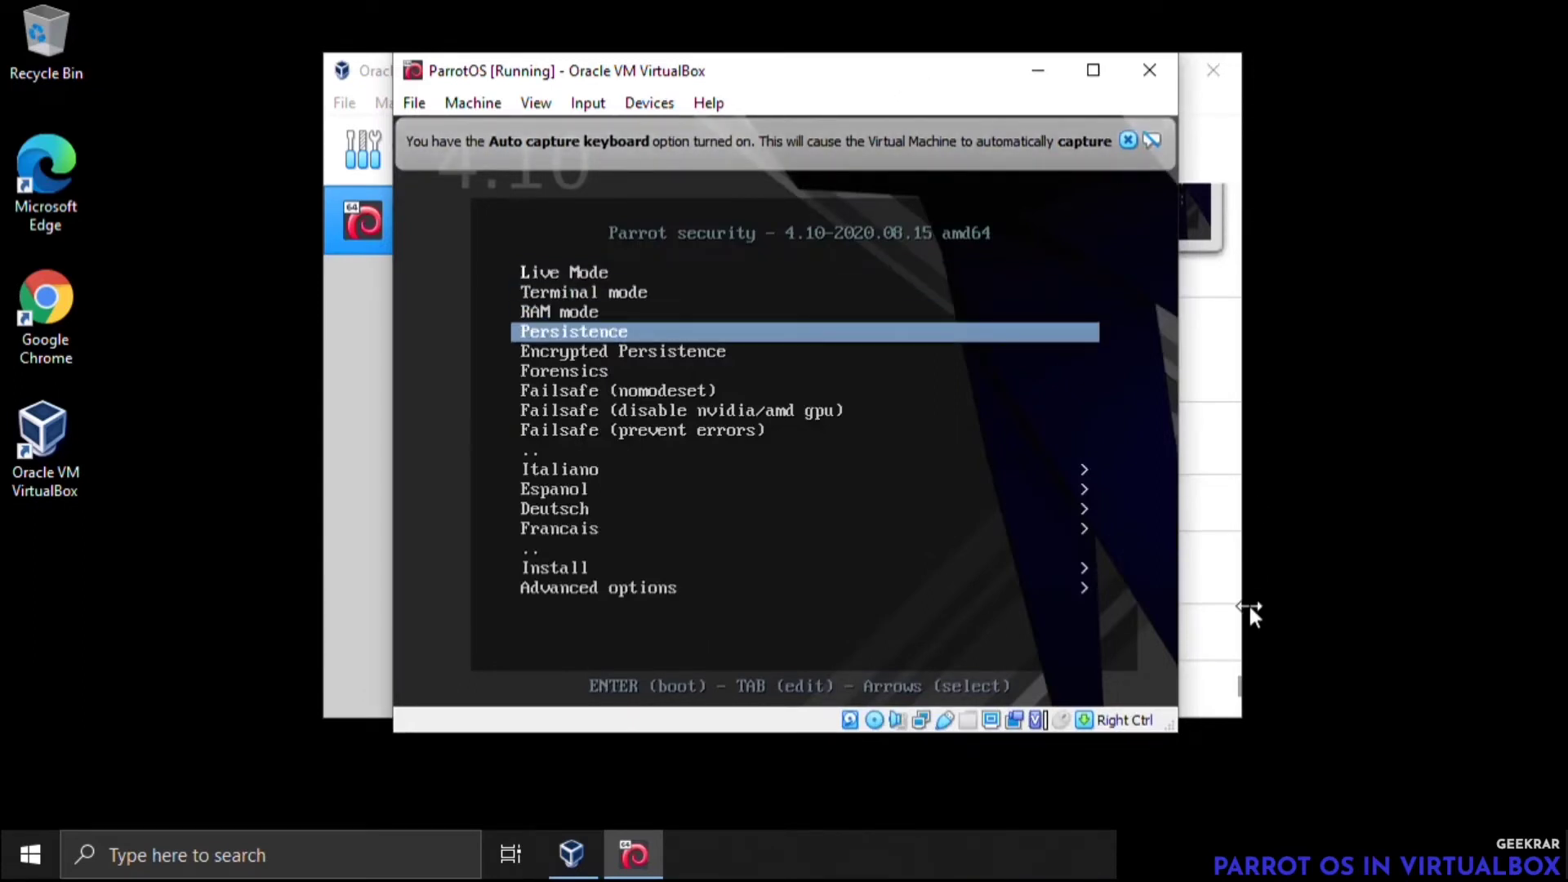
key(Down)
key(Down)
key(Down)
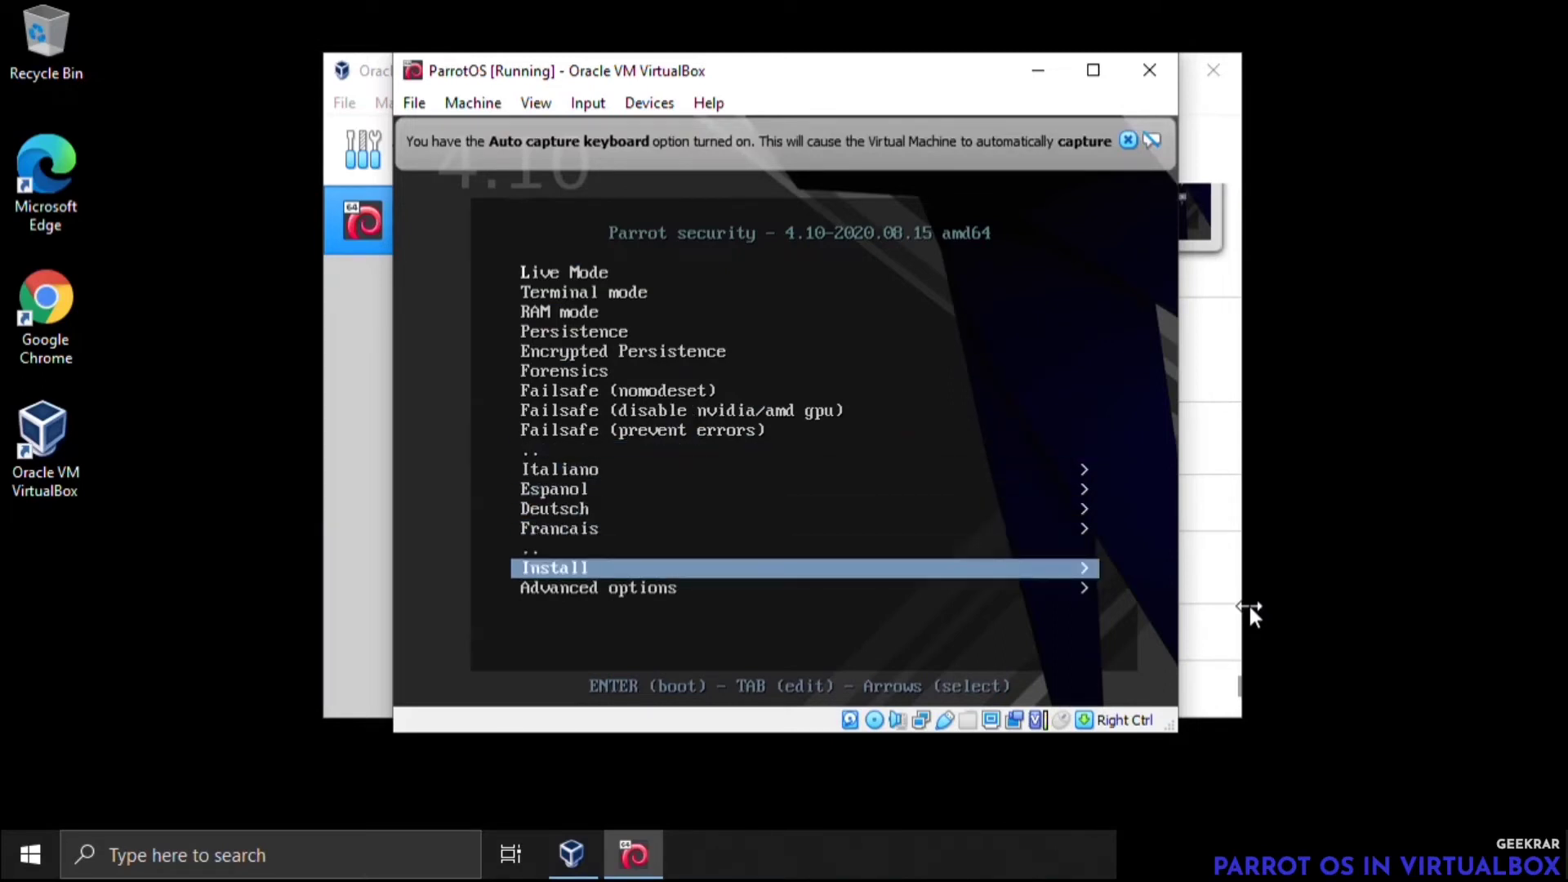
key(Return)
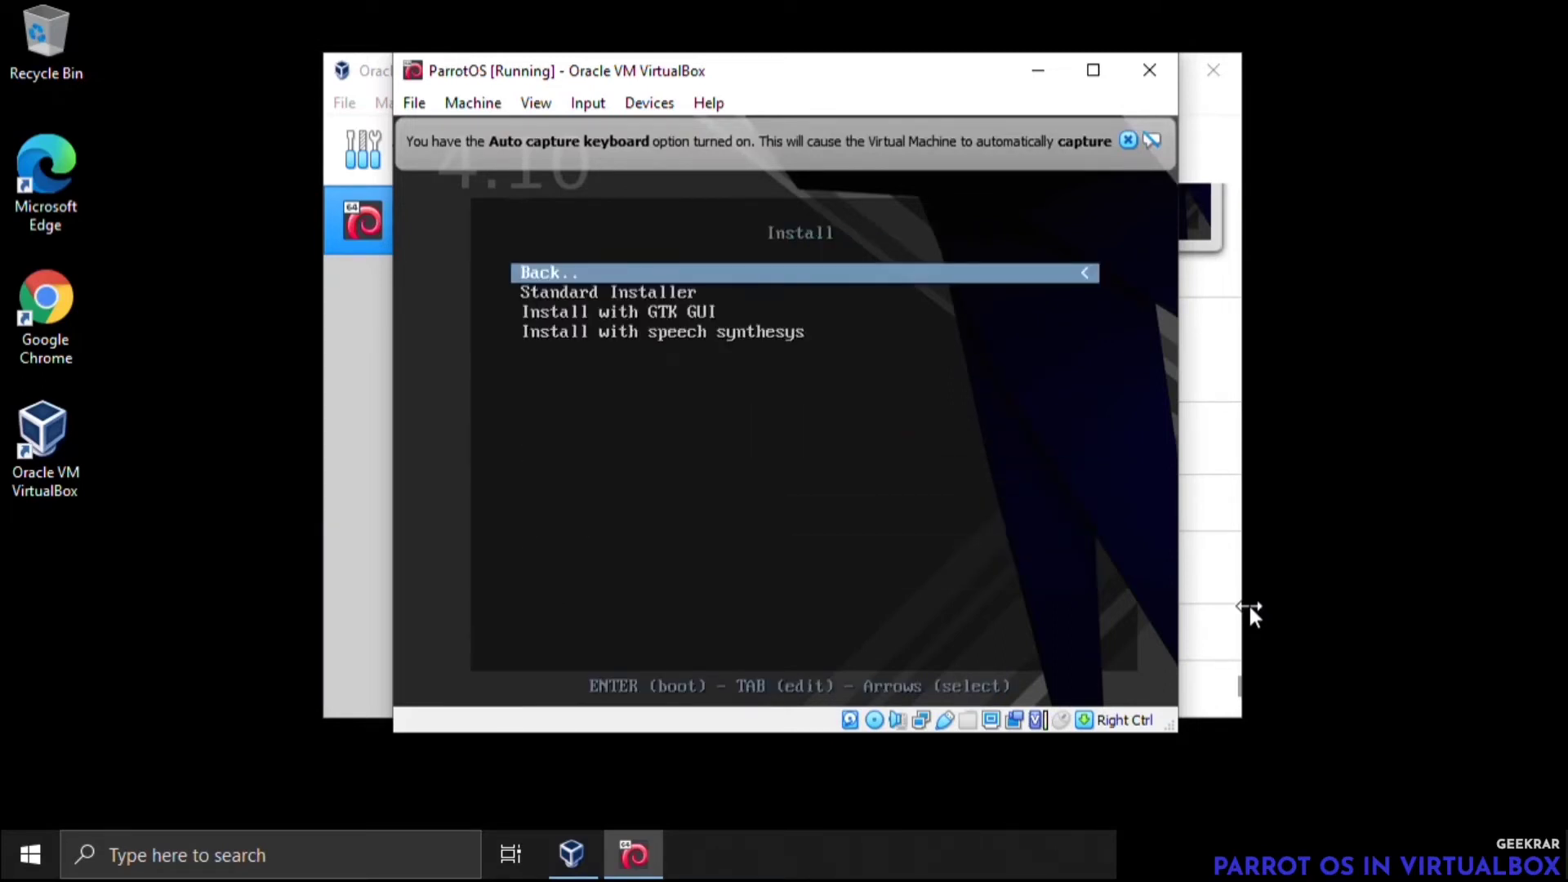
key(Down)
key(Down)
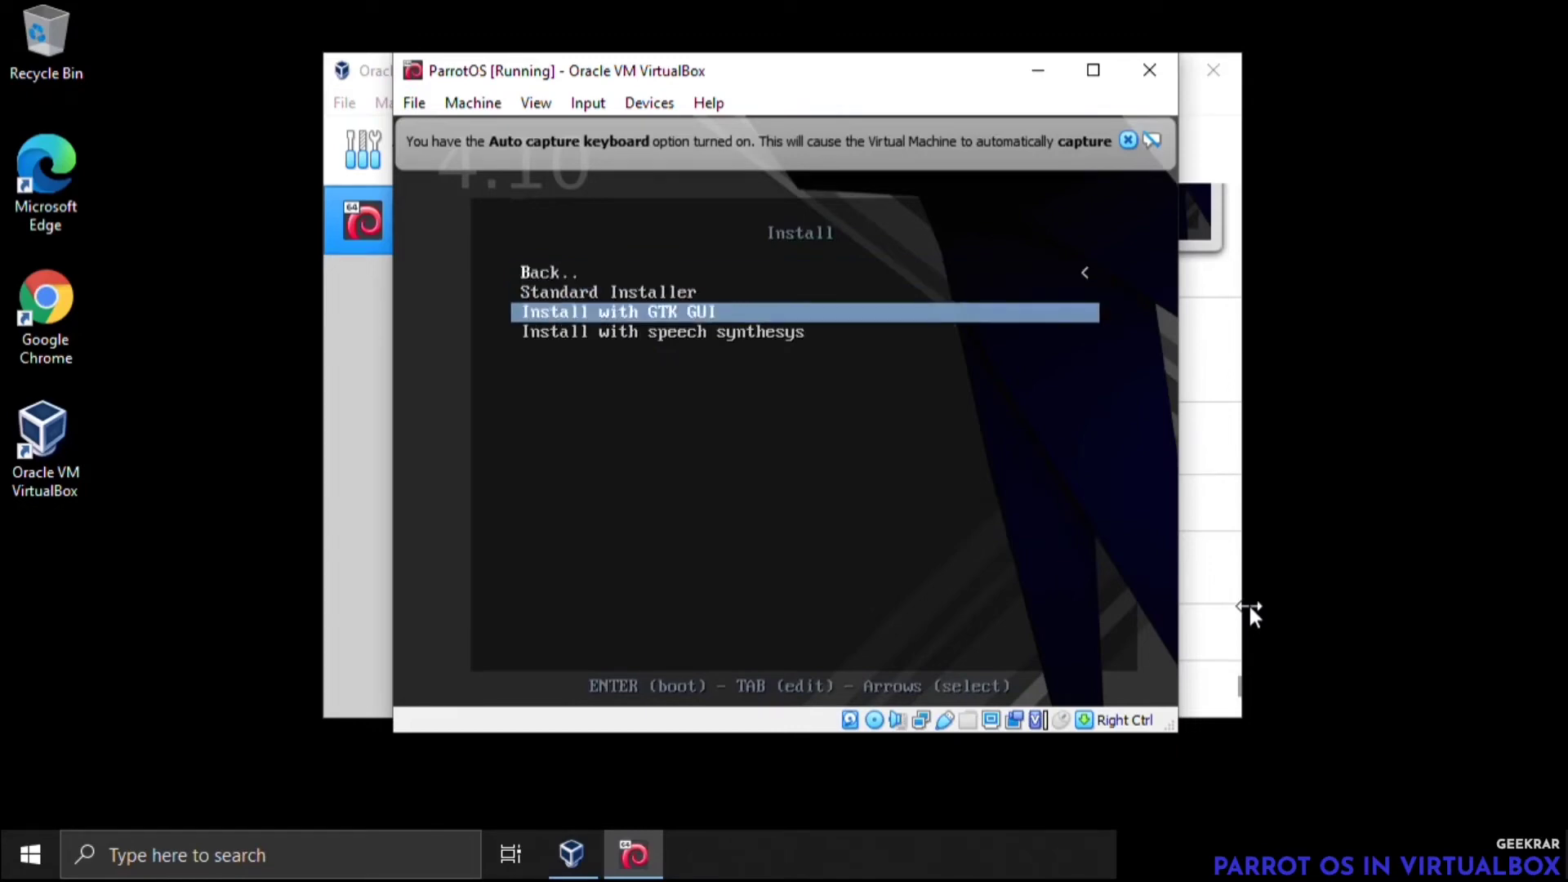
key(Return)
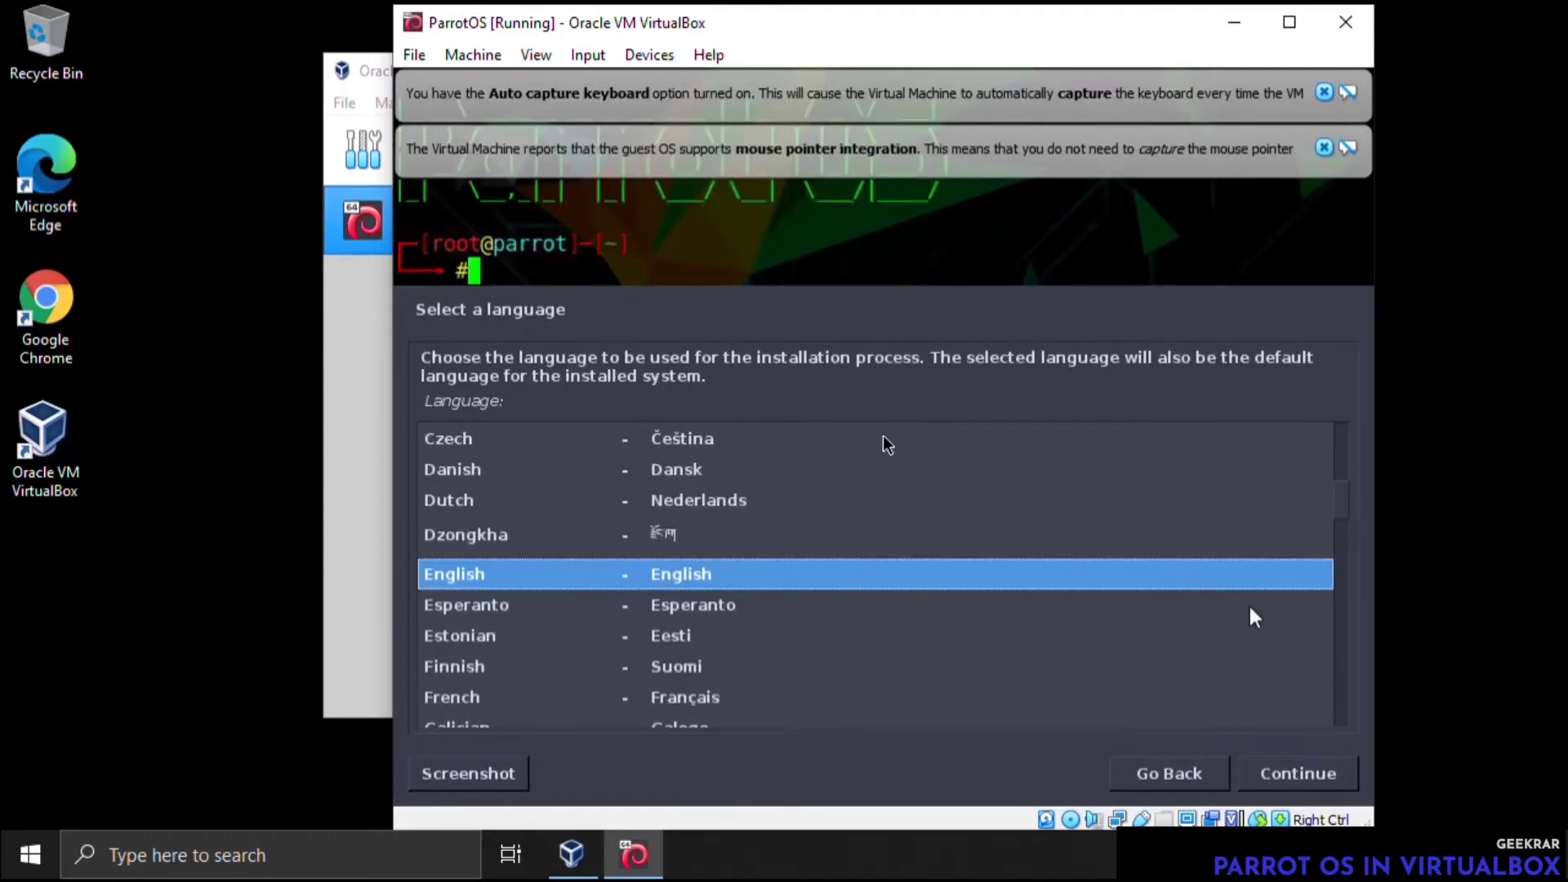
Accept English as the language, United States as the location and American English as the keymap in the installer
key(Tab)
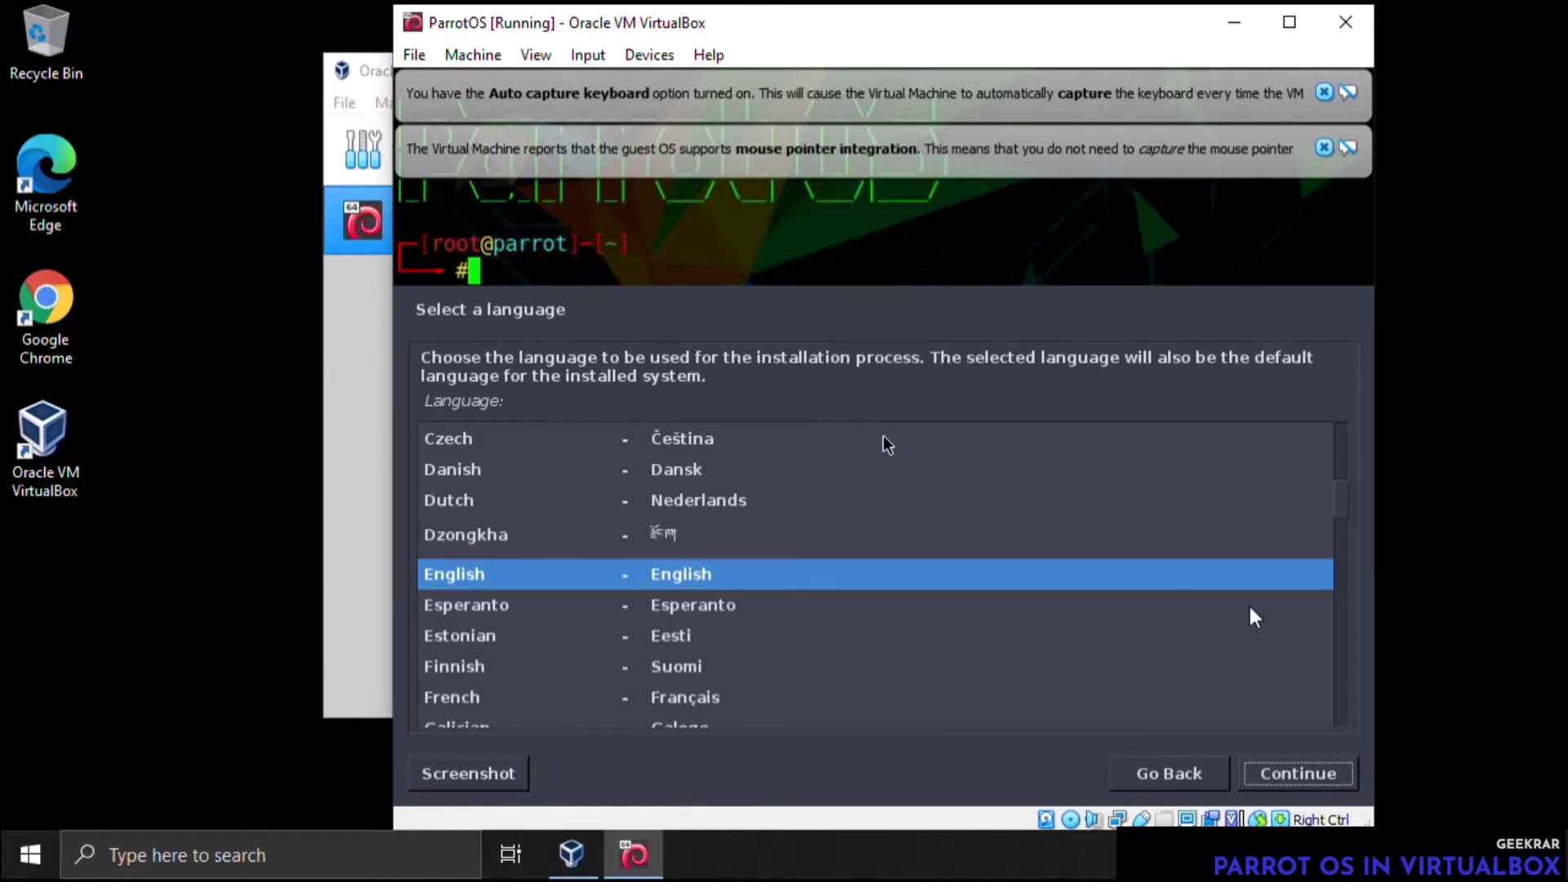
key(Return)
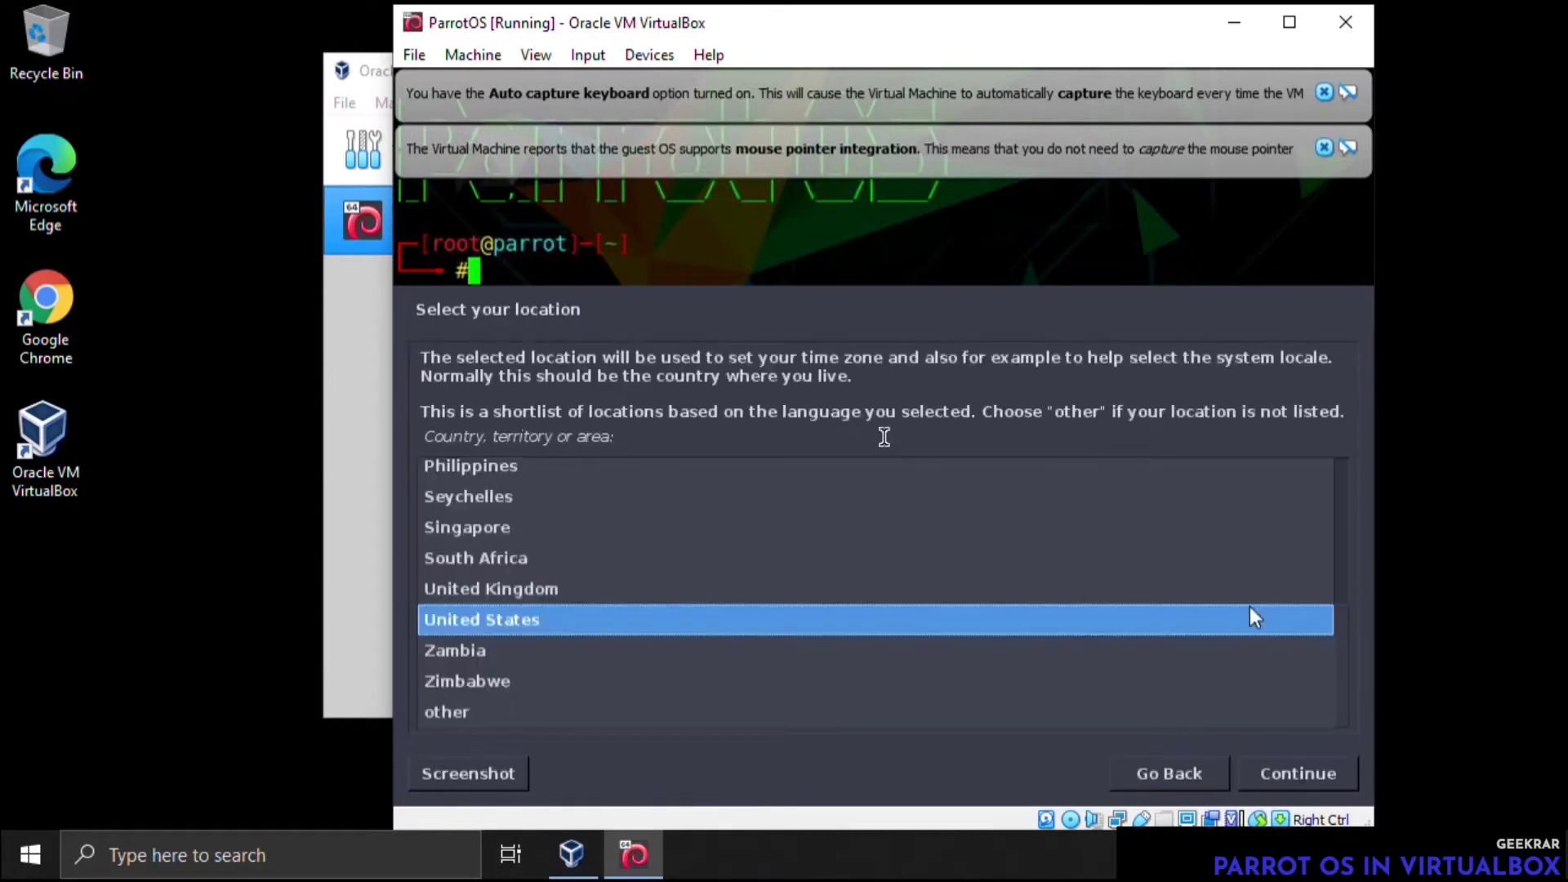
key(Tab)
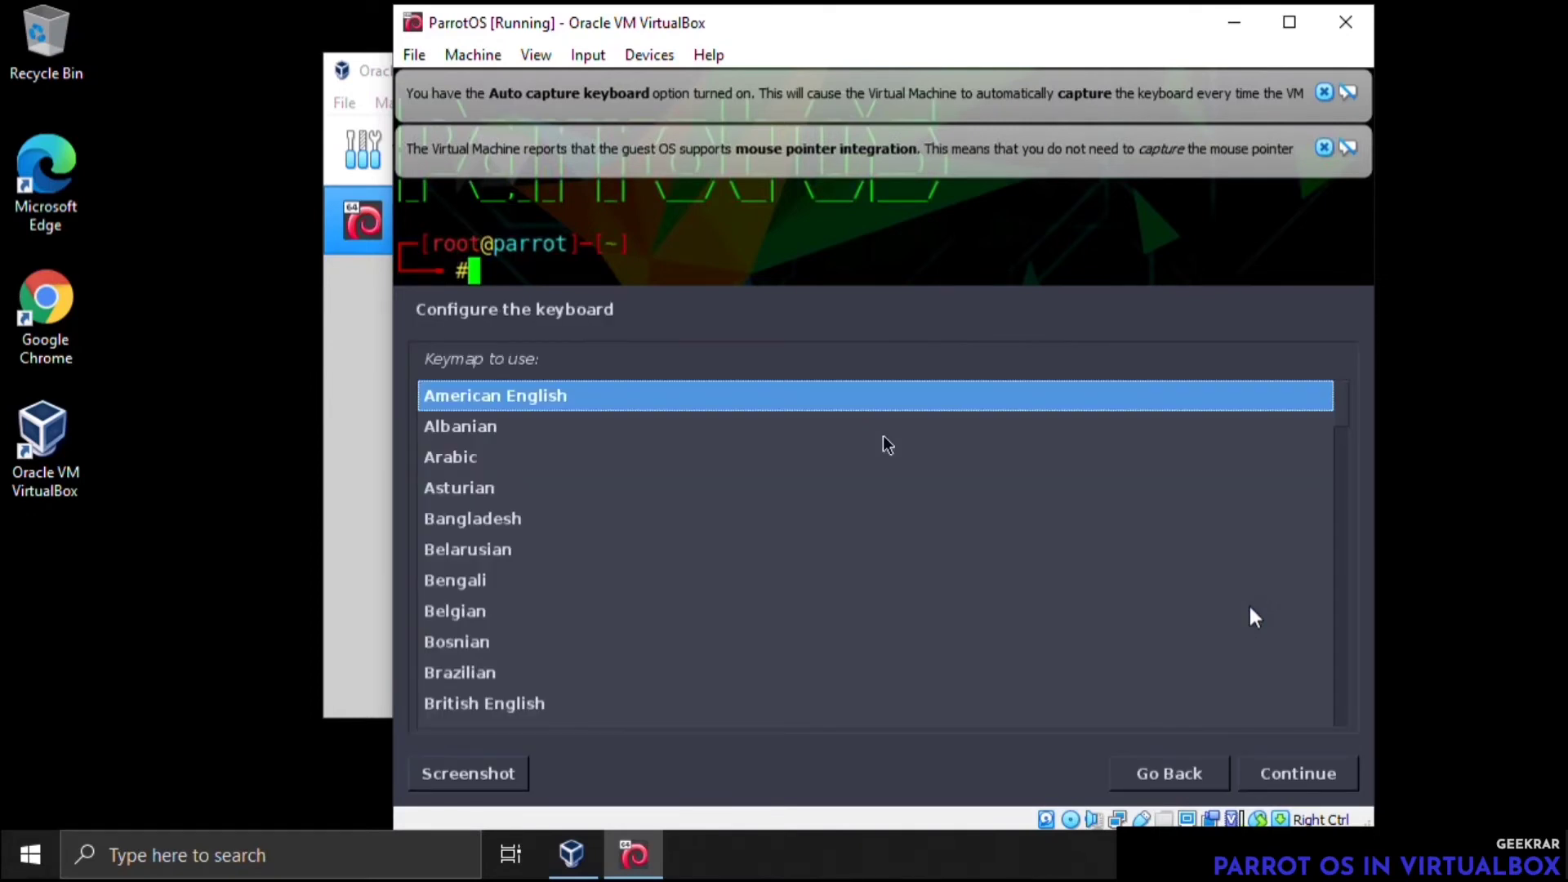
key(Tab)
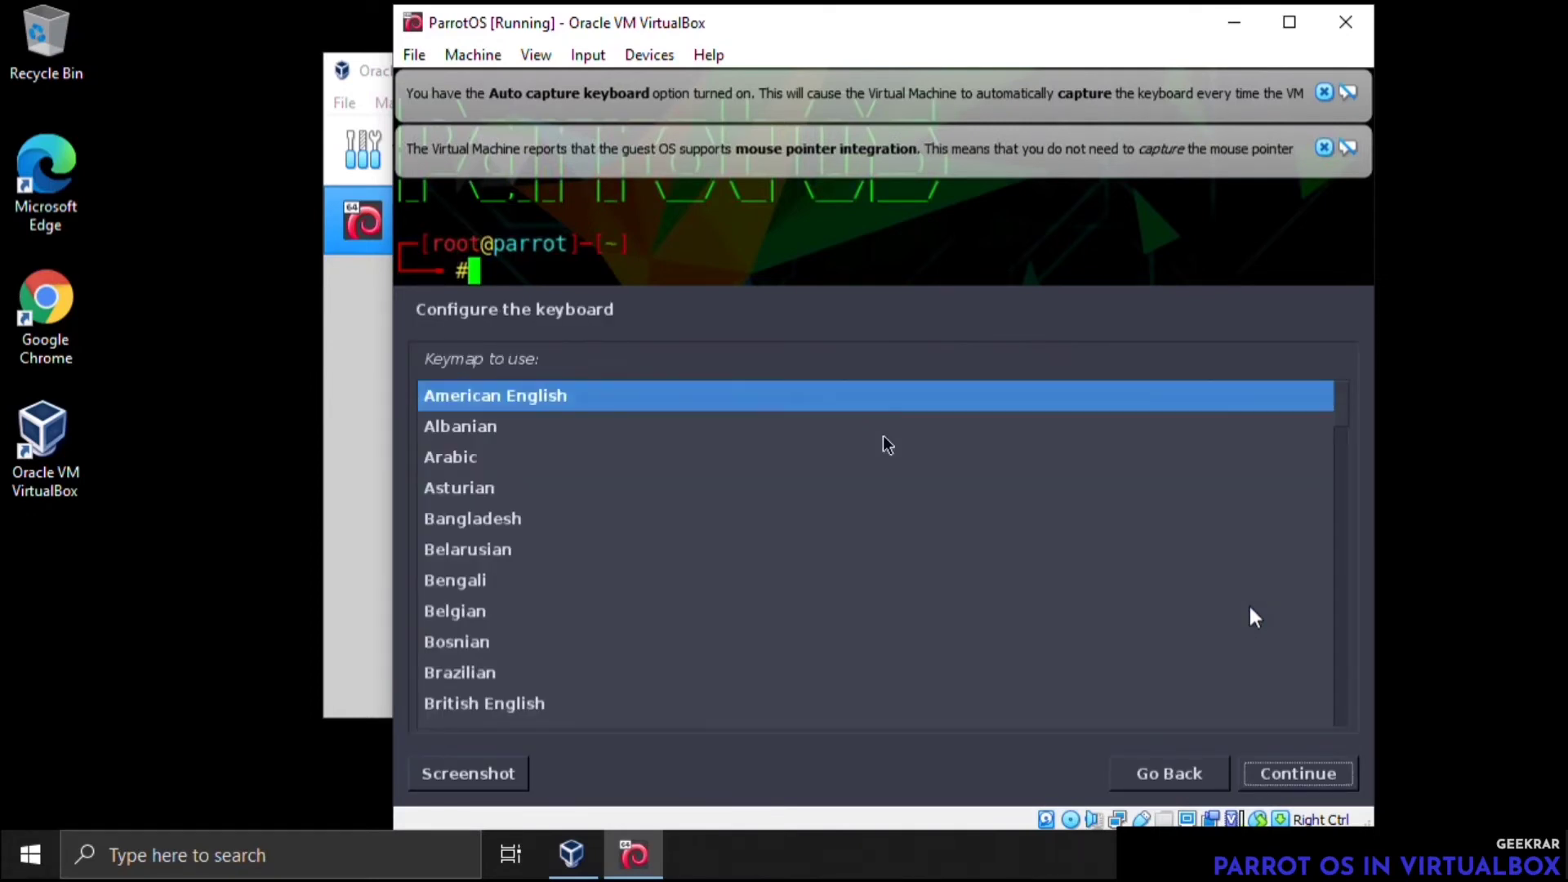
key(Return)
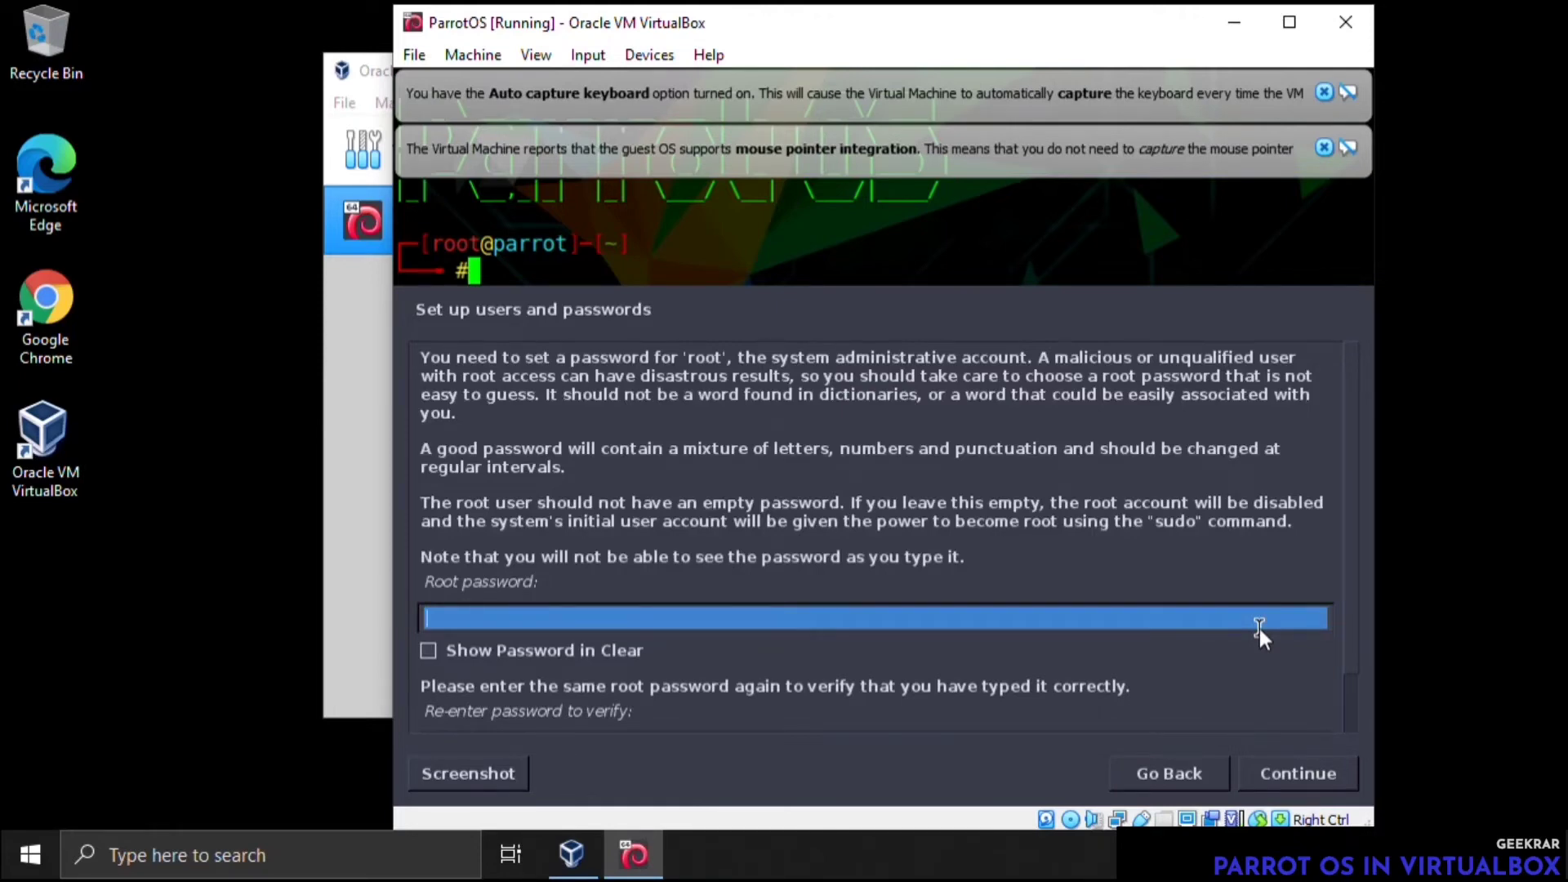
Enter the root password, repeat it in the verification field and continue the installation
text(too)
text(r)
text(●●●)
scroll(469, 588, down, 2)
click(463, 682)
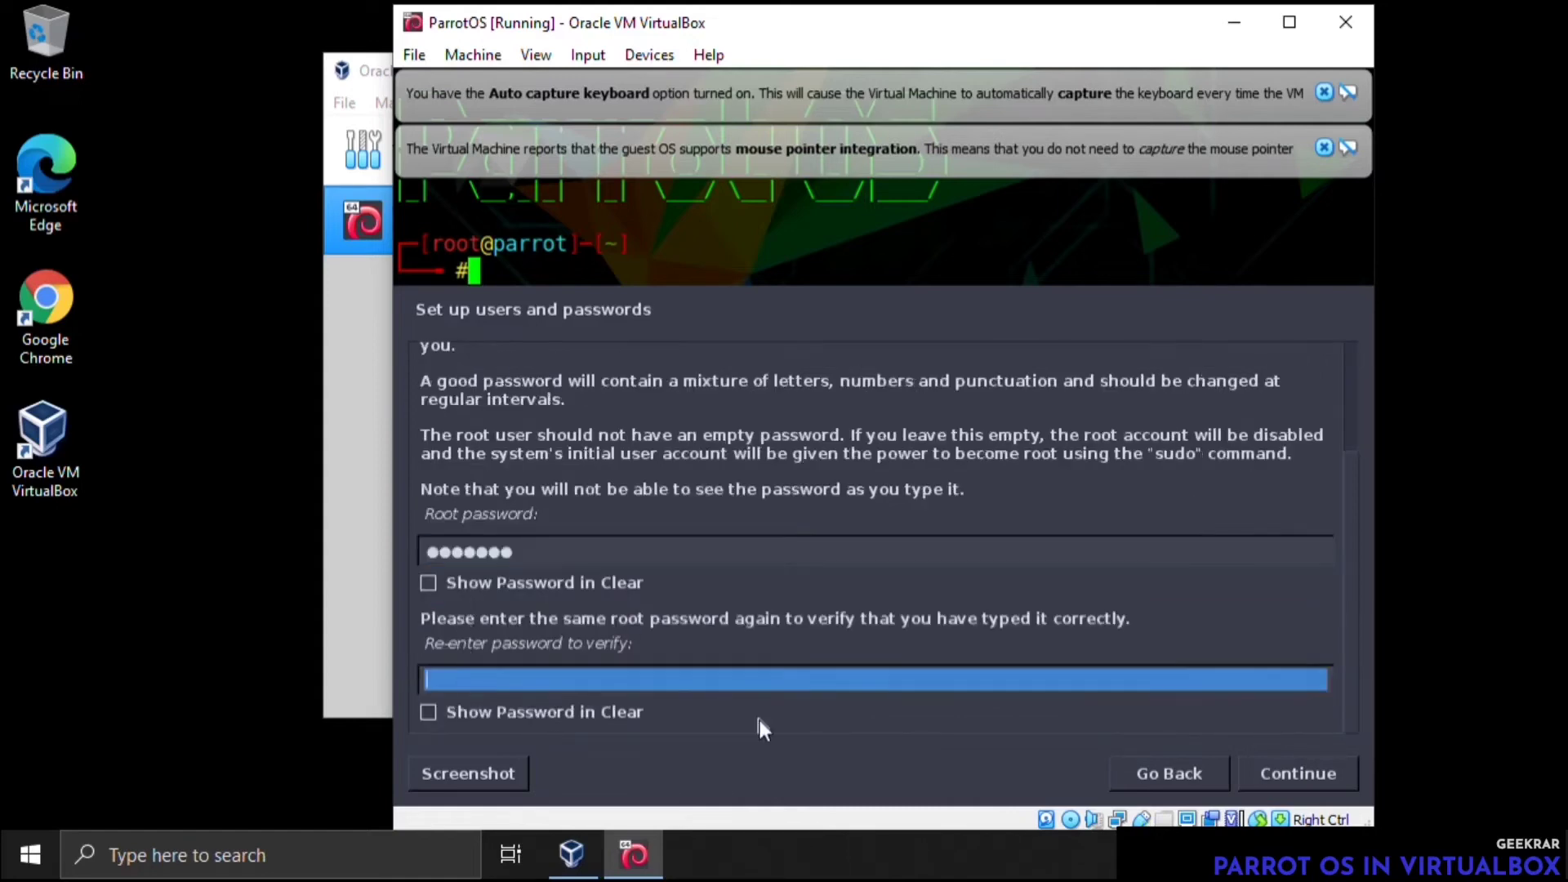
text(t●●●●●●)
key(Tab)
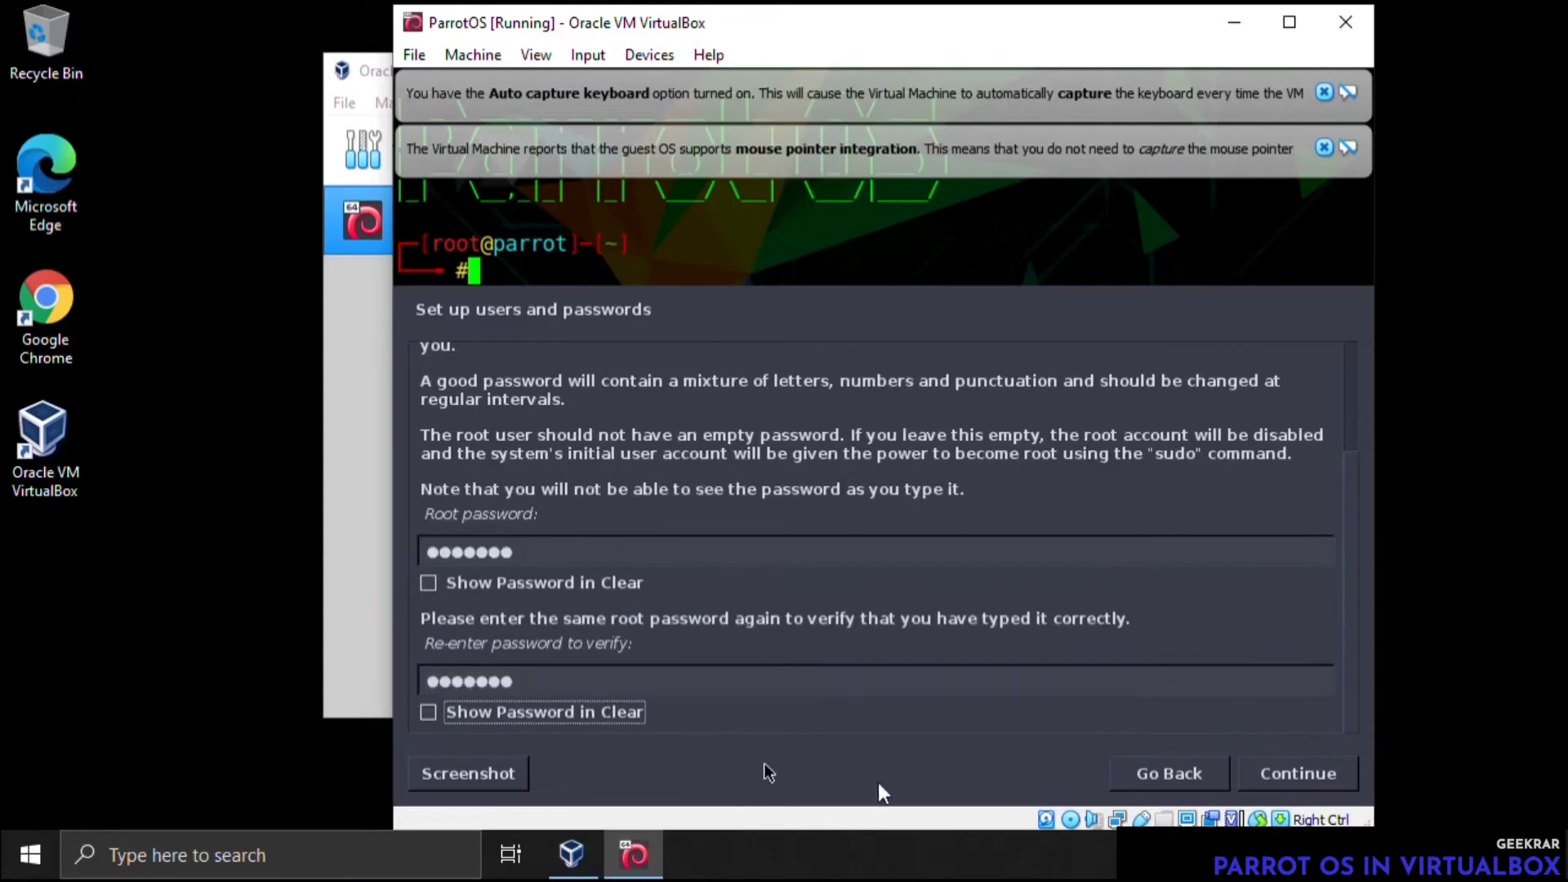
click(1274, 779)
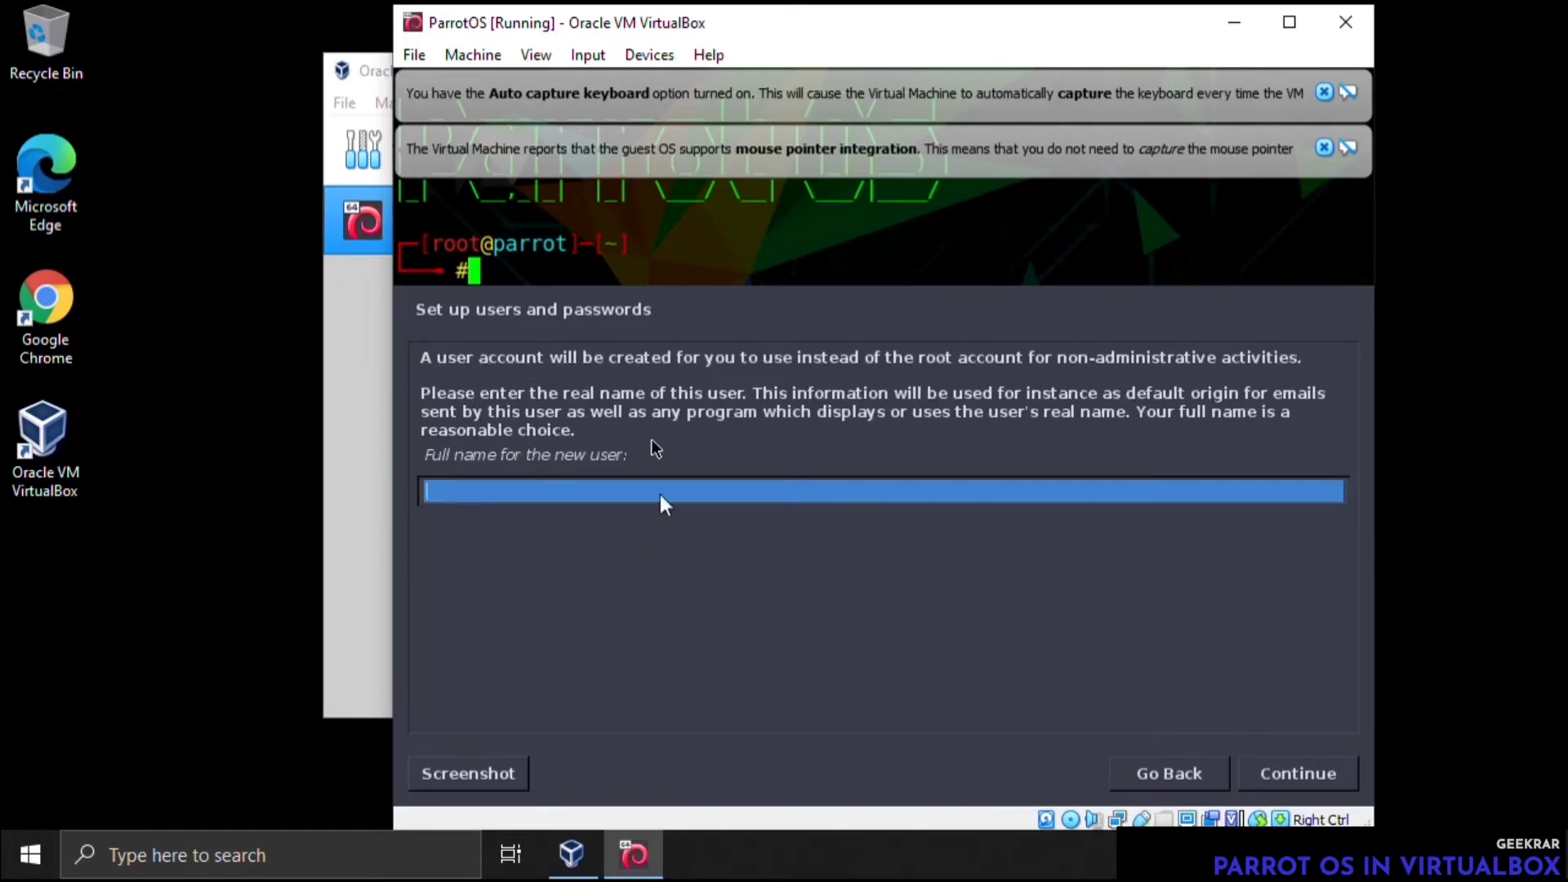
Enter the new user's full name and accept the suggested username for the account
text(Geekrar)
key(Return)
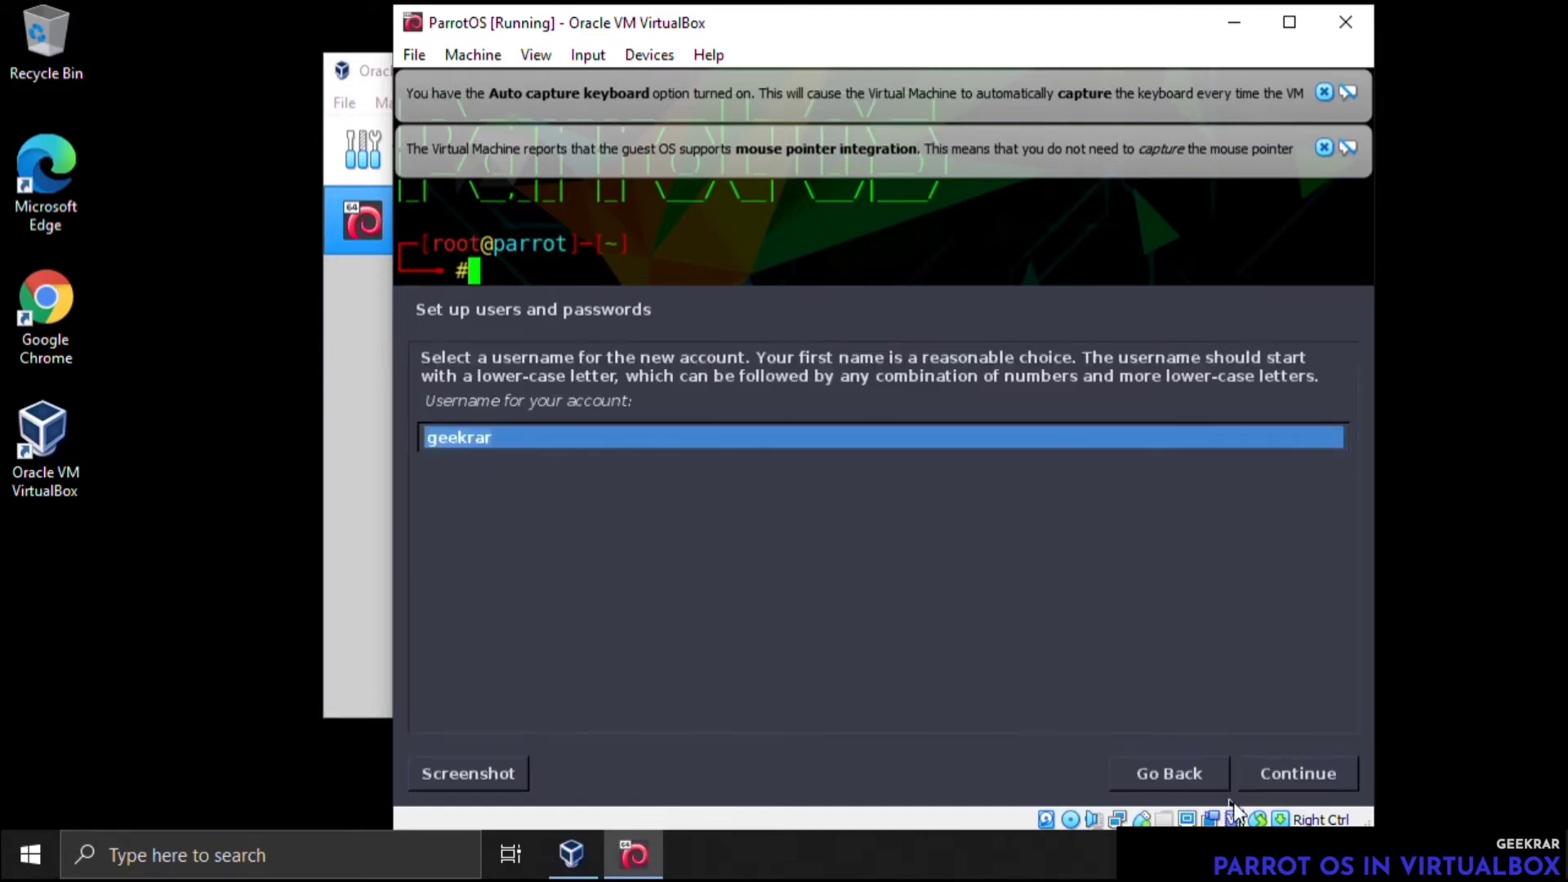
click(1271, 776)
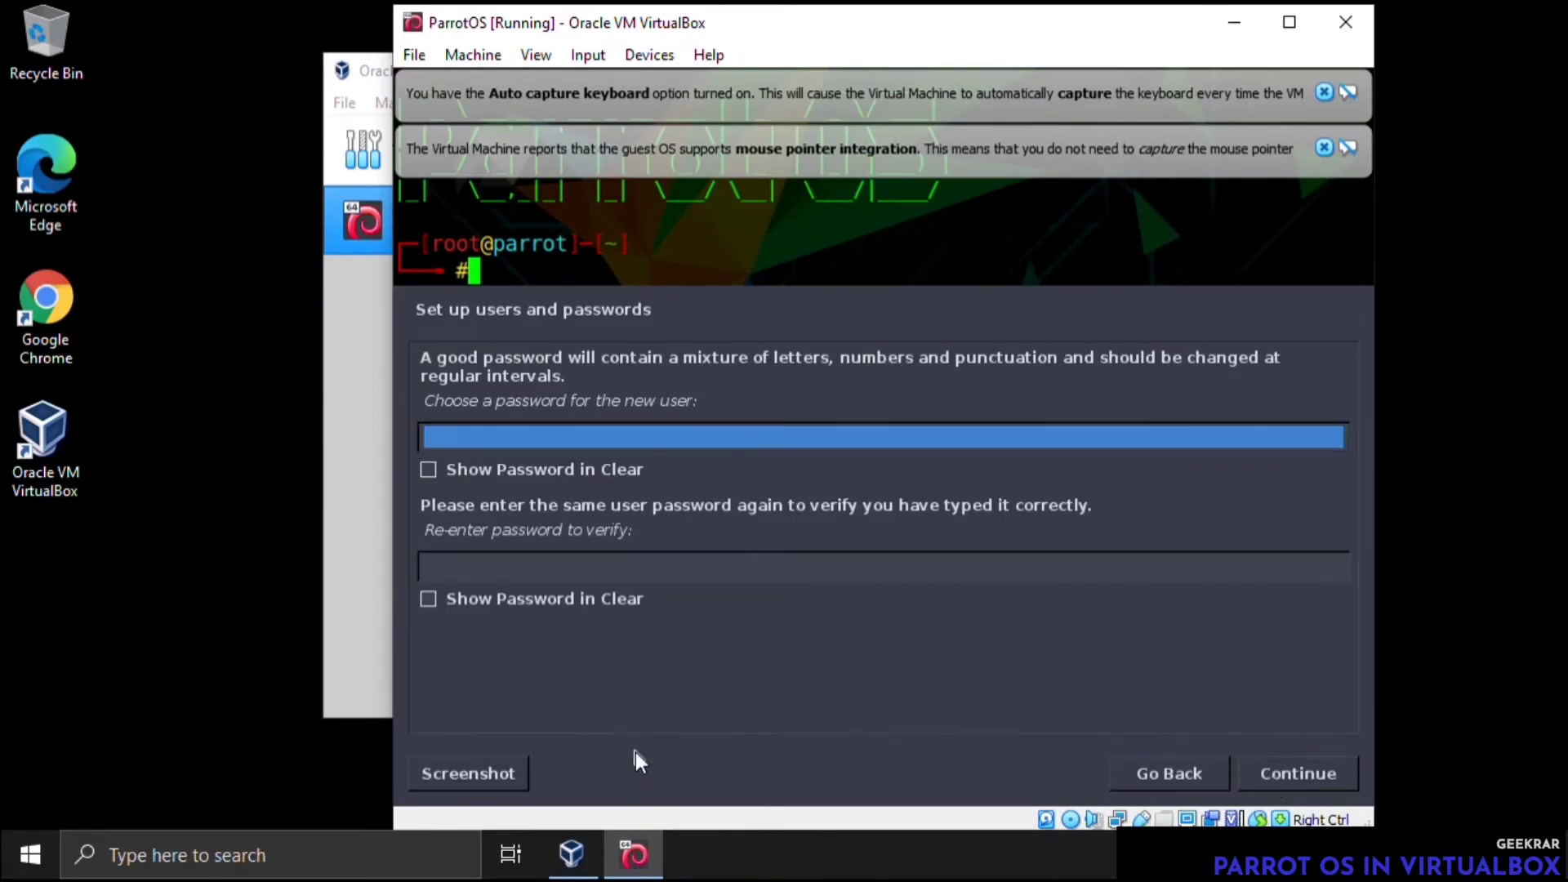
Enter the new user's password, repeat it for verification and continue to the clock configuration
text(●●●●●●●)
key(Tab)
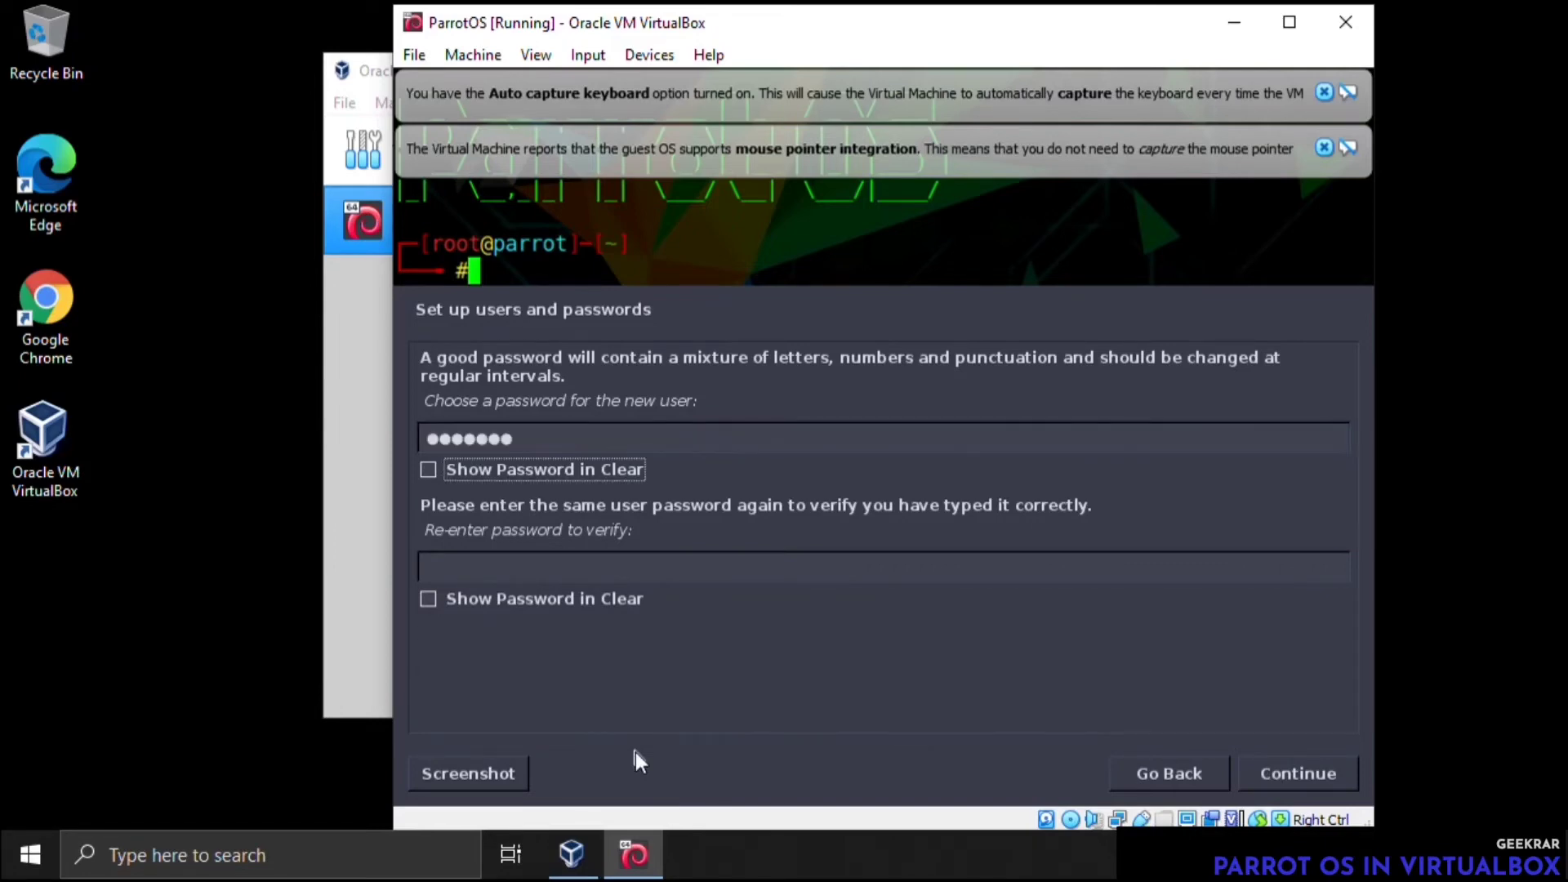
key(Tab)
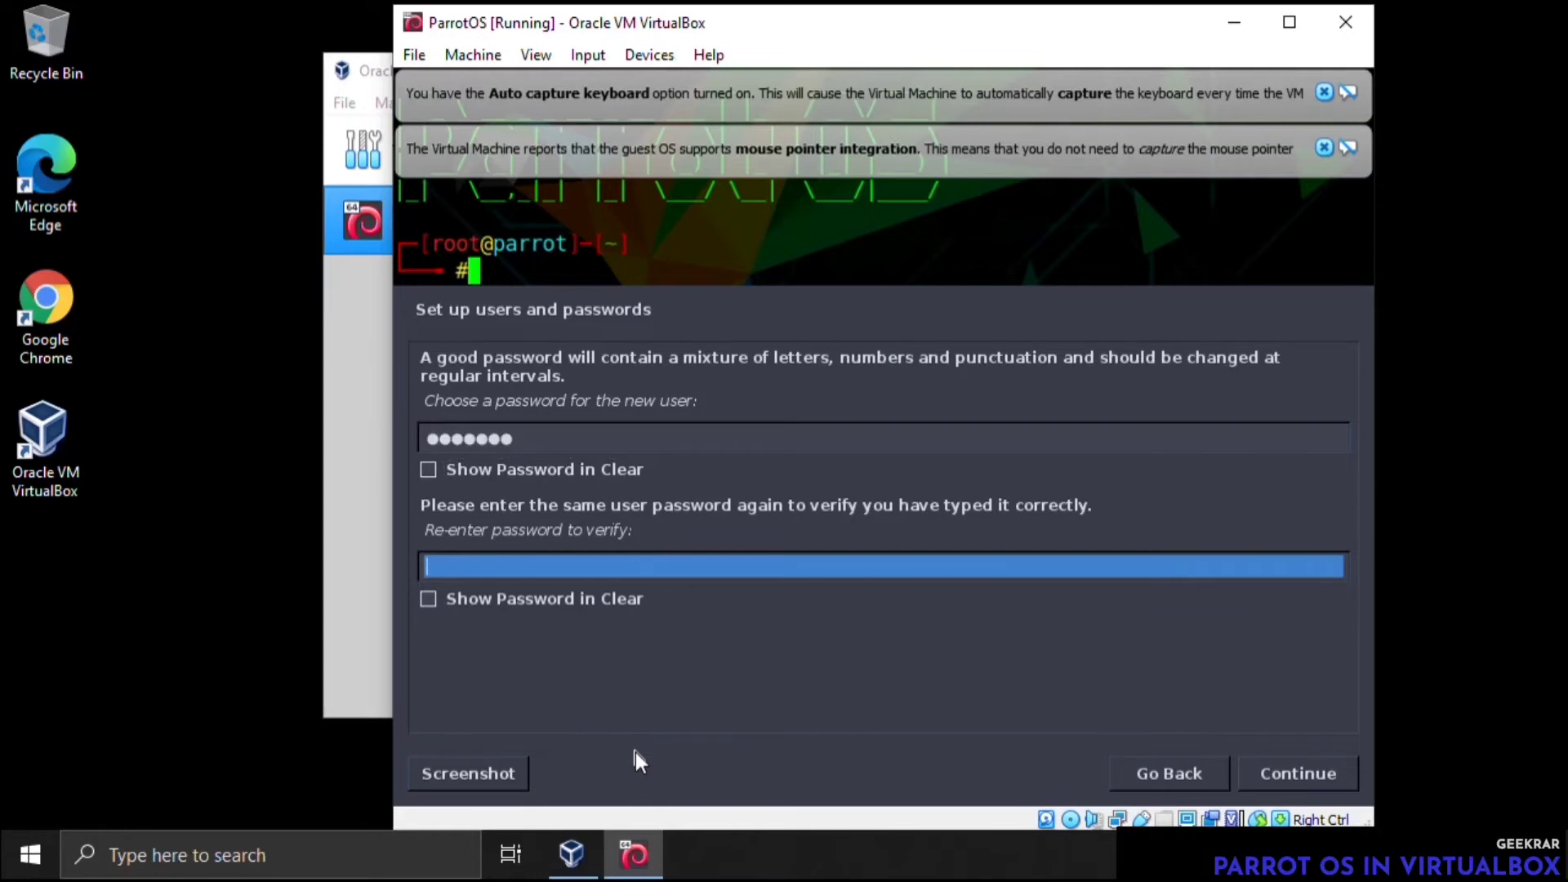
text(●●●●●●●)
click(1258, 772)
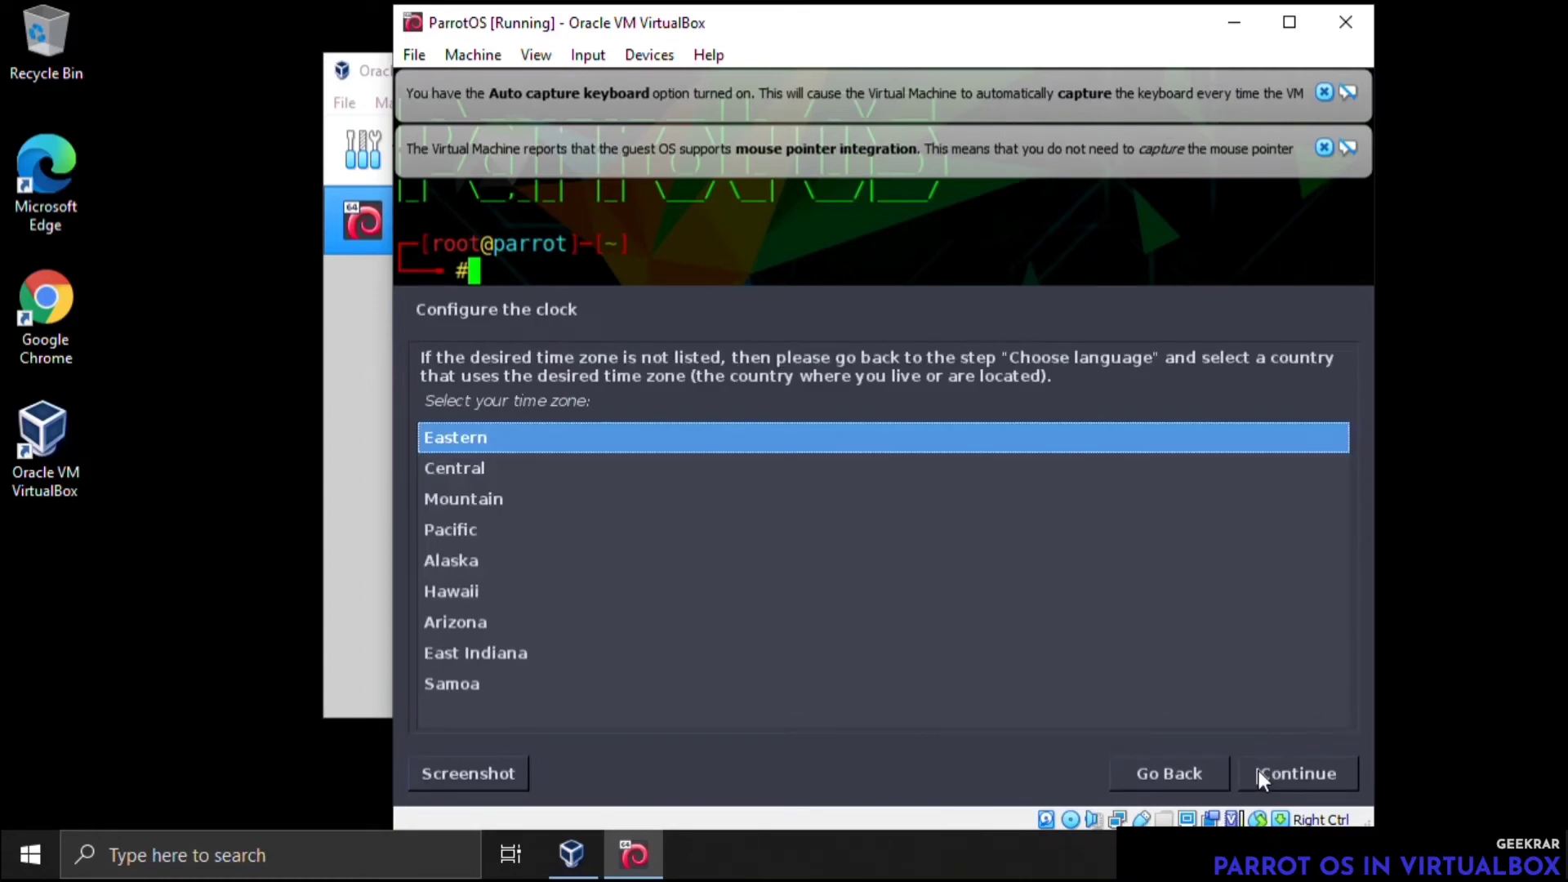
Accept the Eastern time zone and choose guided partitioning of the entire VBOX HARDDISK with all files in one partition
click(1258, 772)
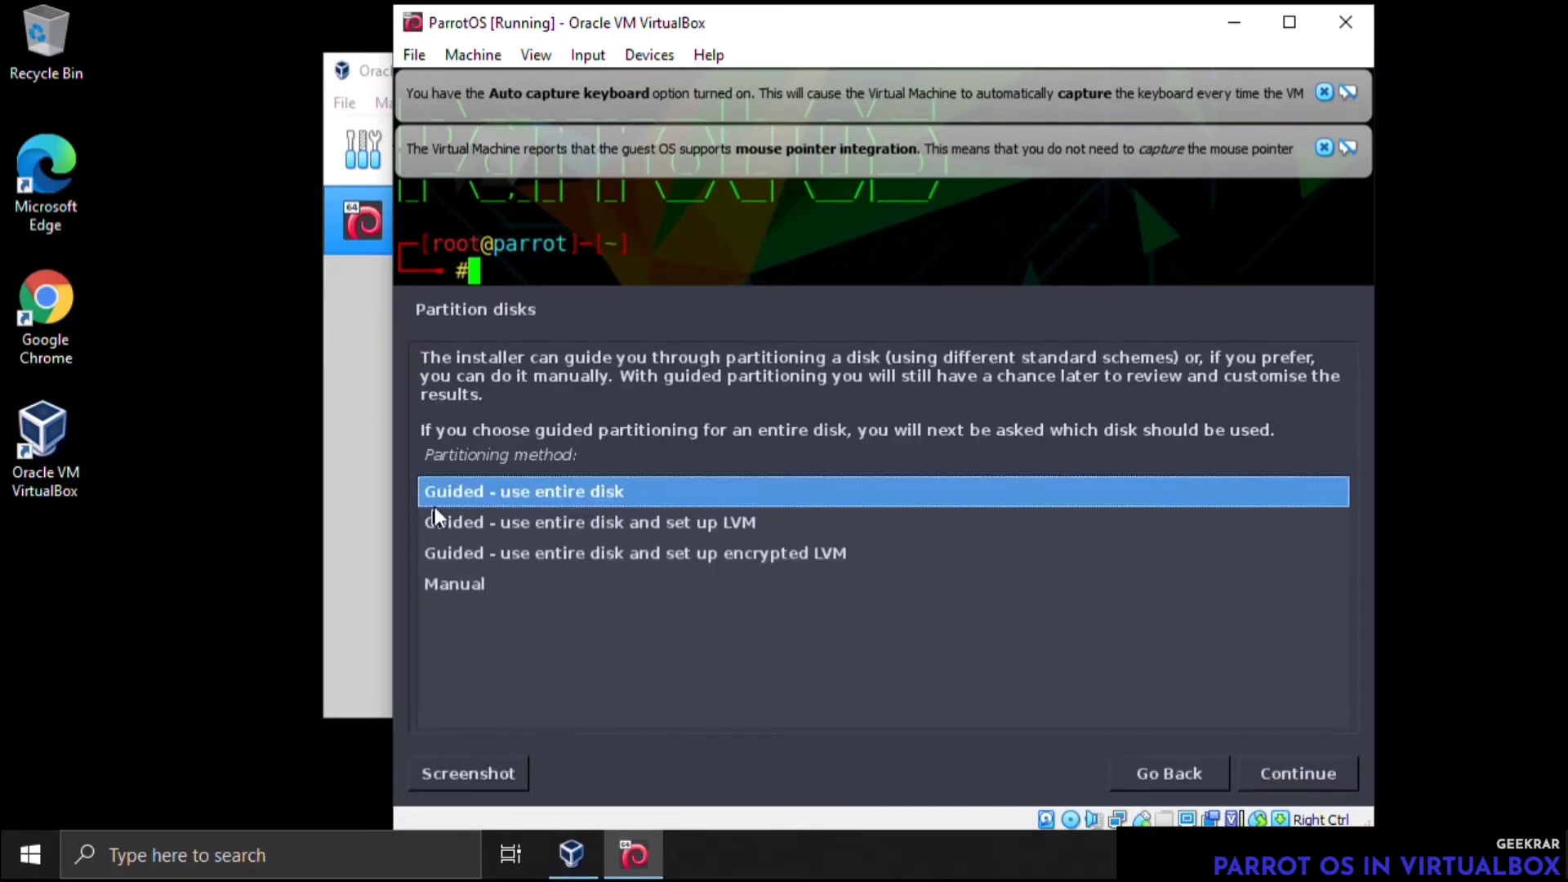
click(1289, 771)
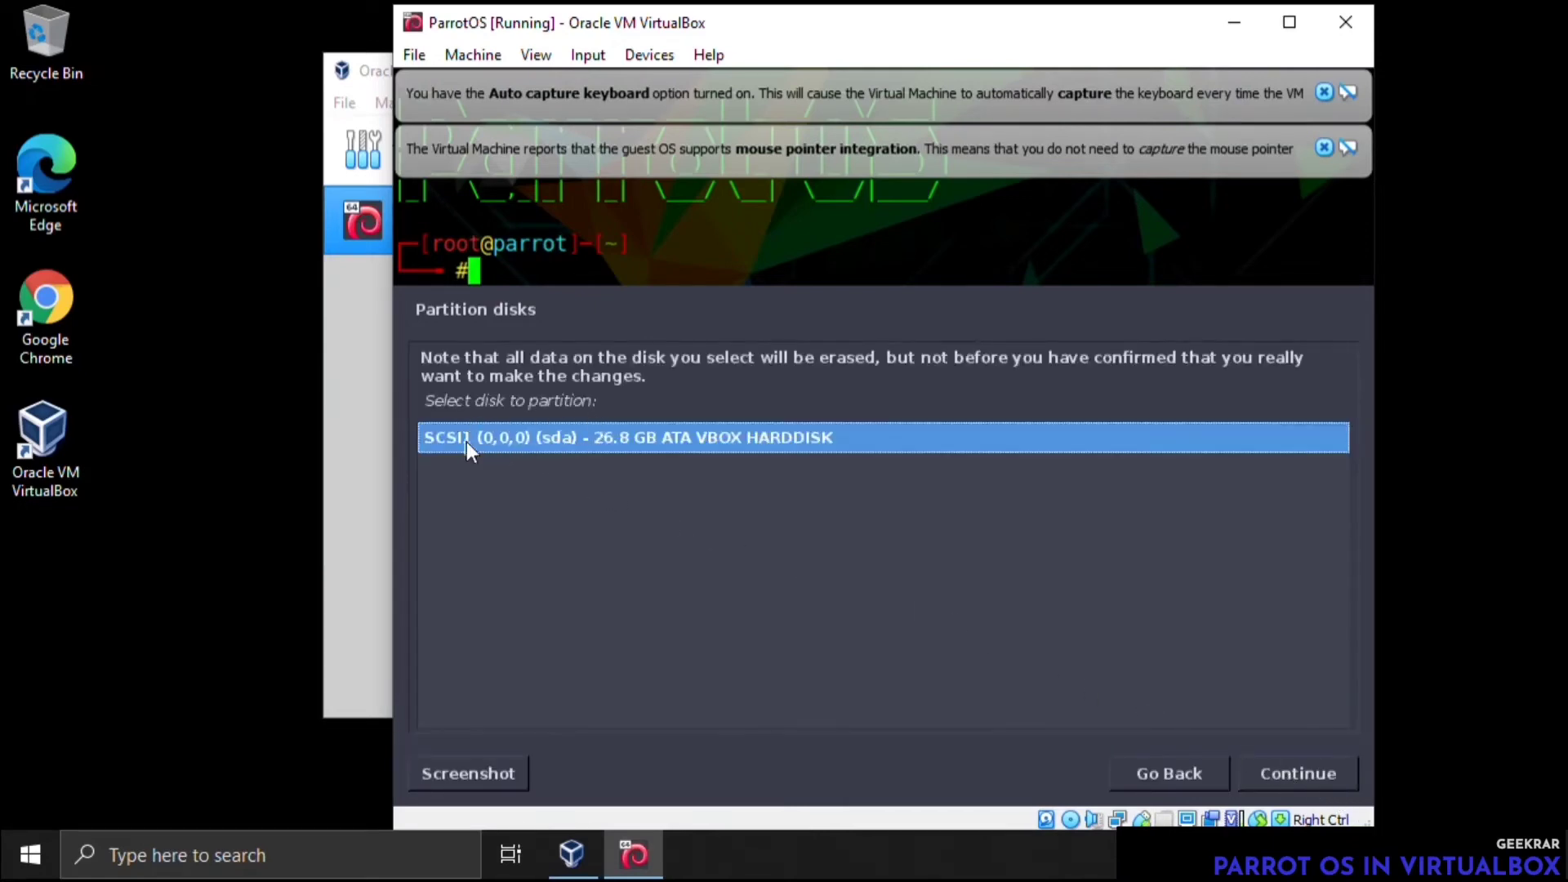
click(1331, 775)
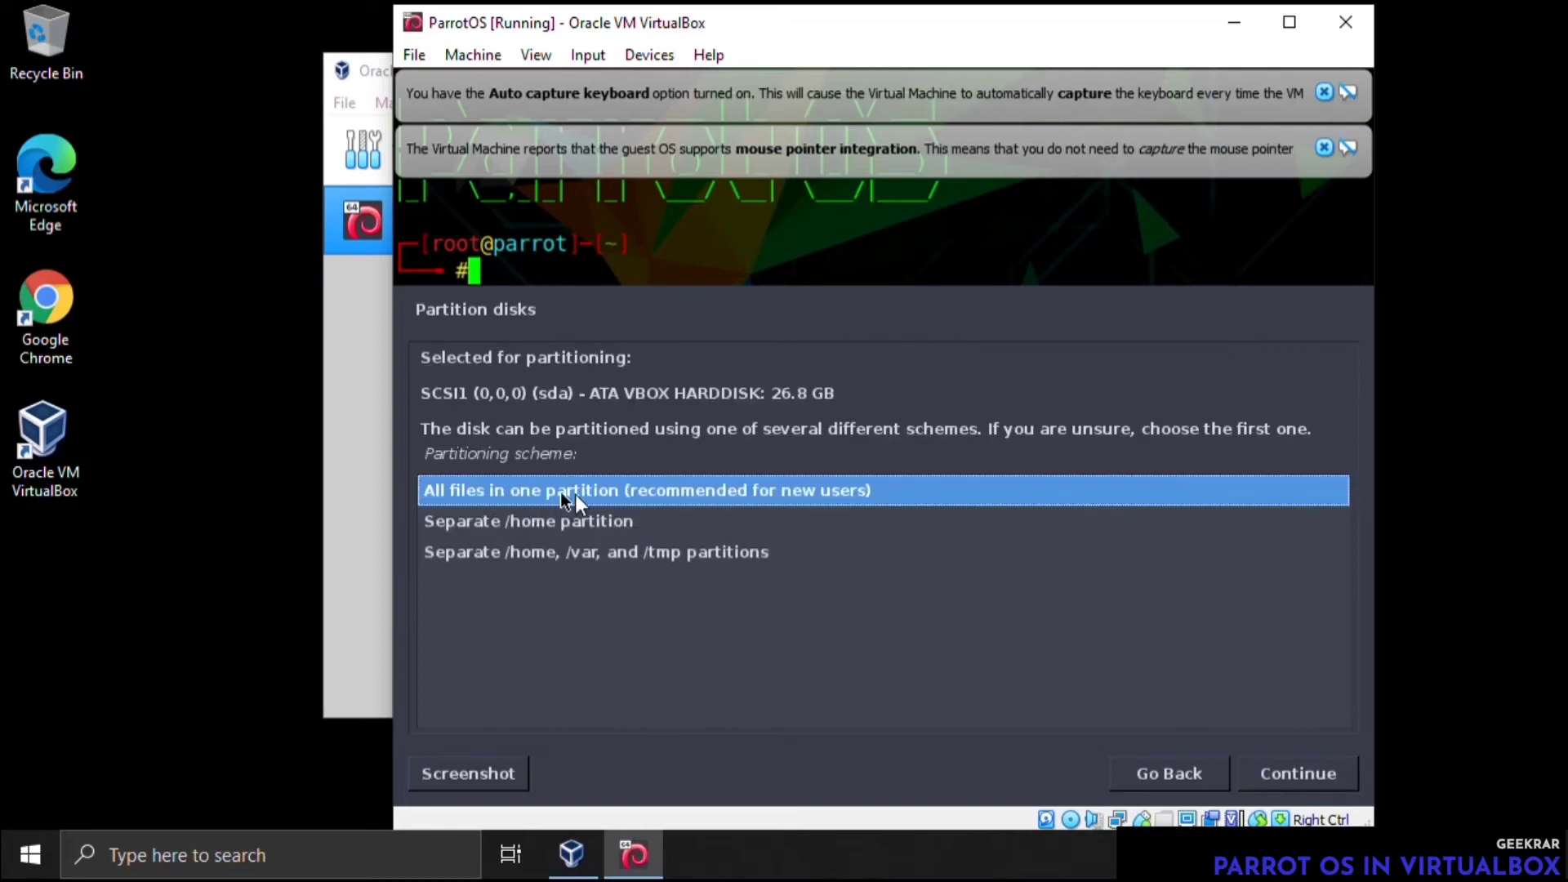
click(1292, 766)
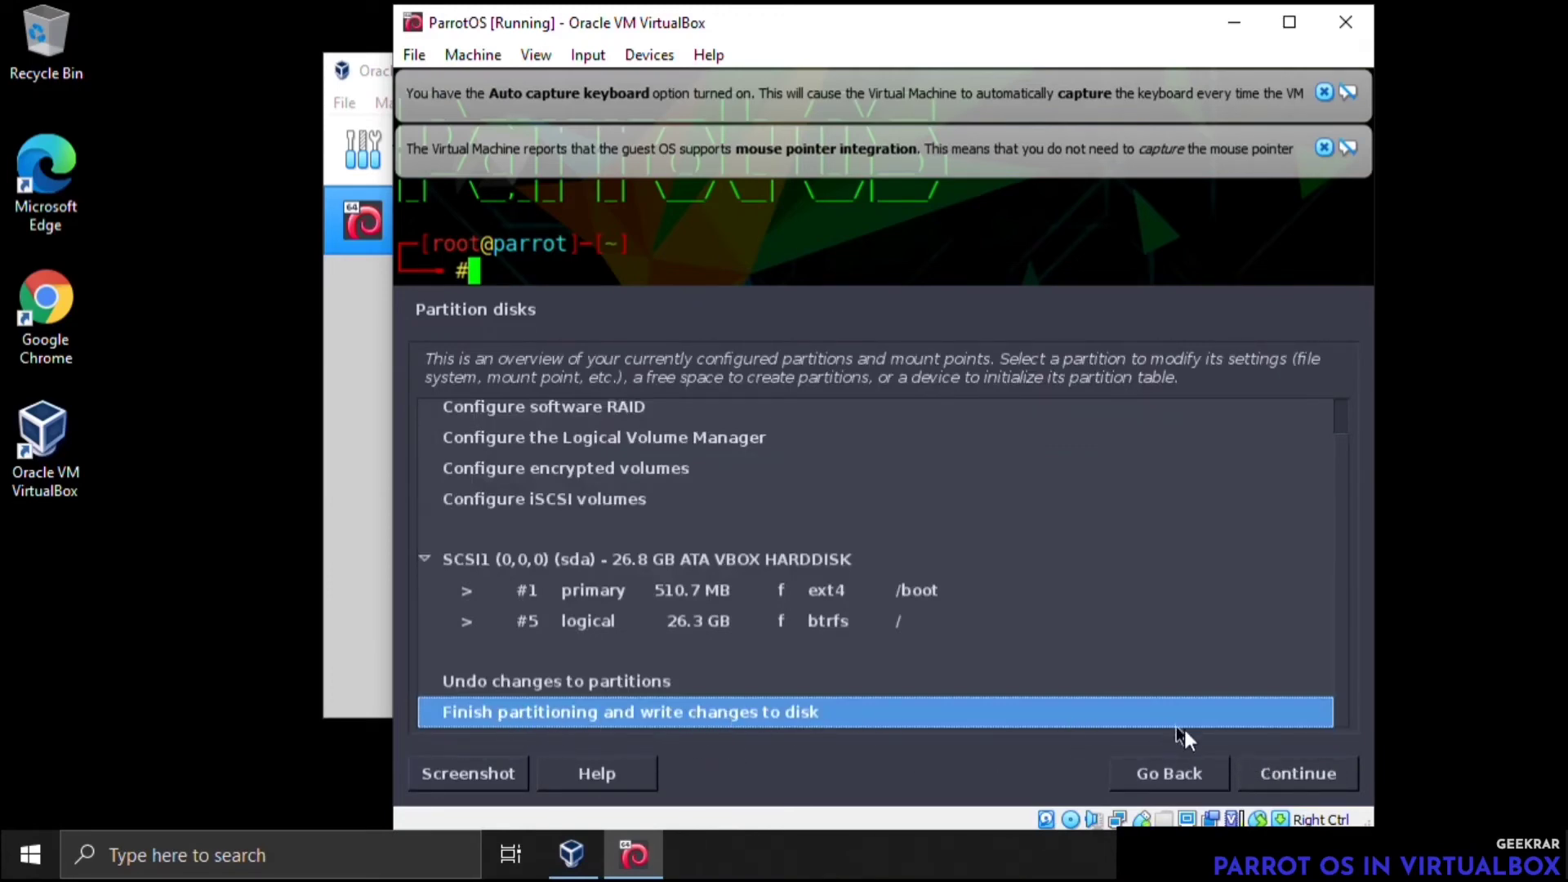
Finish partitioning without a swap partition and agree to write the changes to the disk
click(1275, 771)
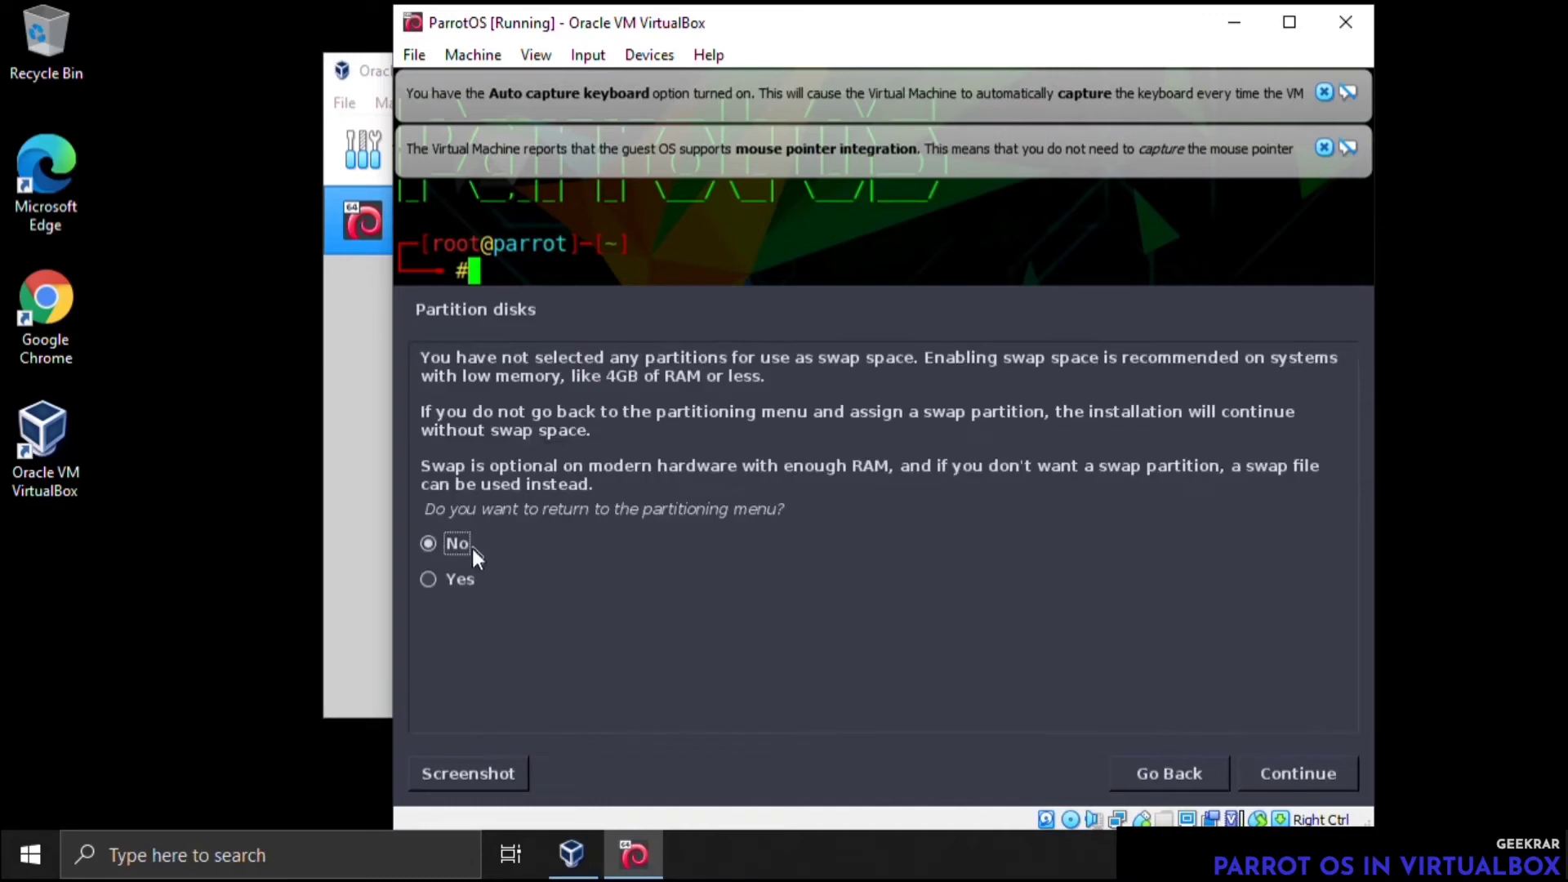
click(1311, 773)
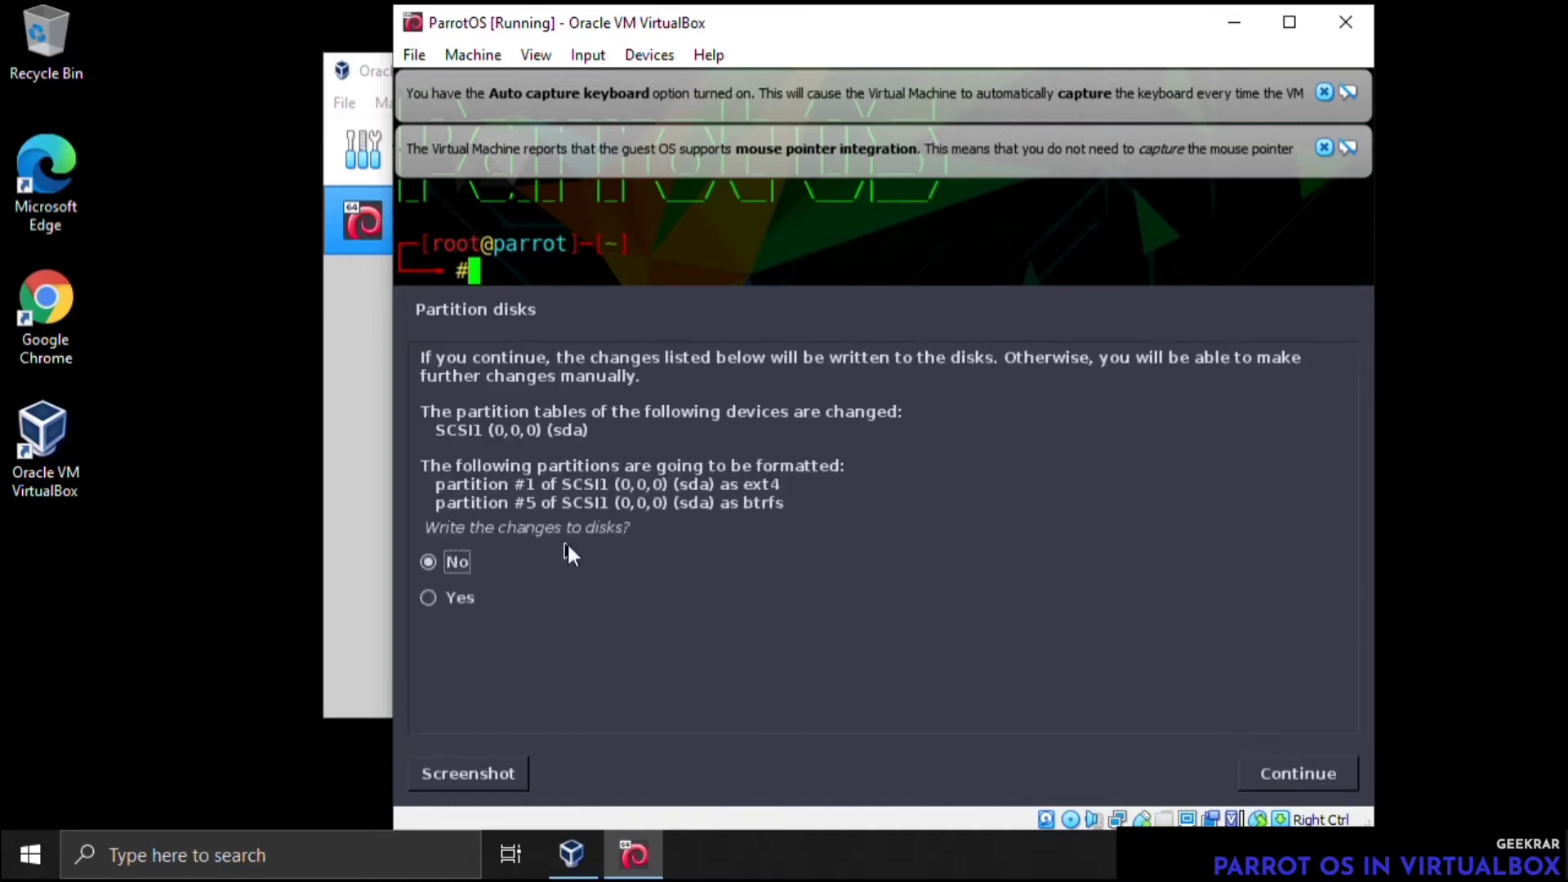
click(462, 596)
click(1284, 776)
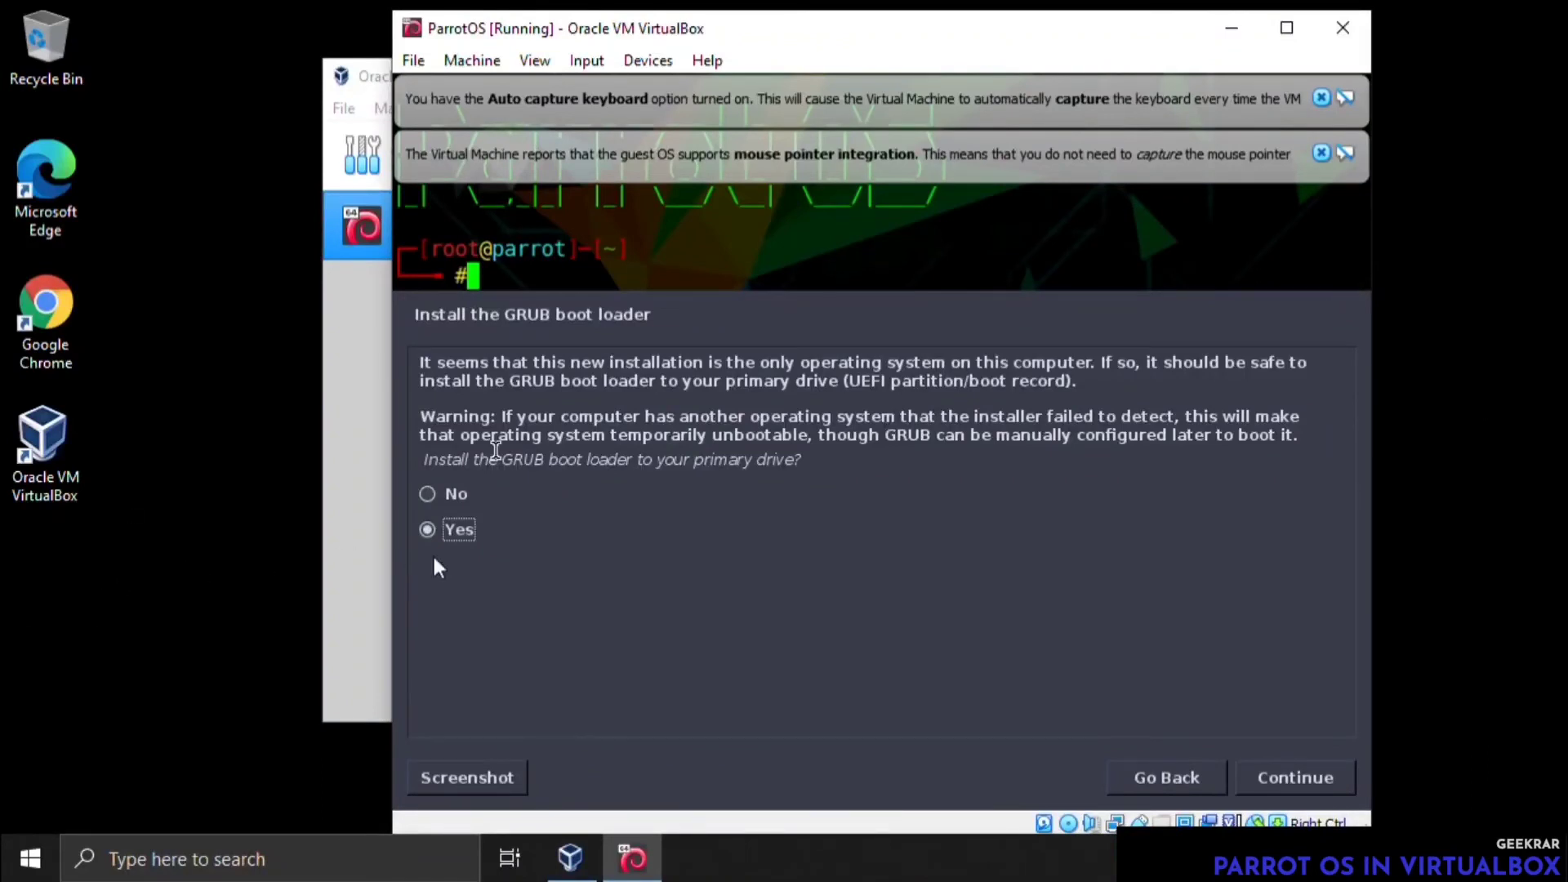
Install the GRUB boot loader to /dev/sda and finish the installation to boot into the new system
click(1269, 782)
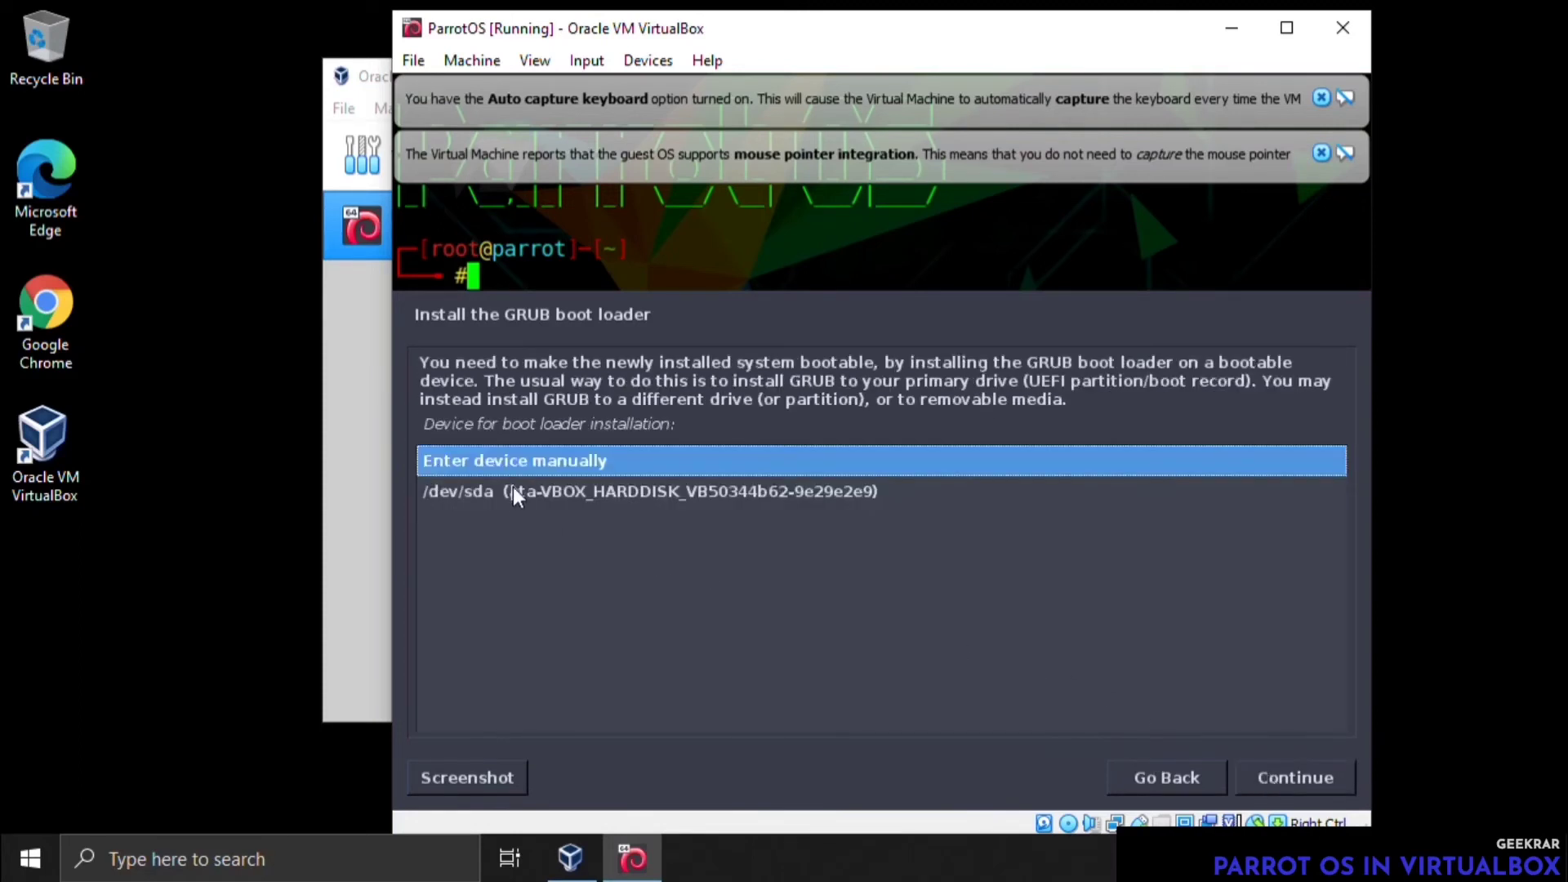
click(489, 492)
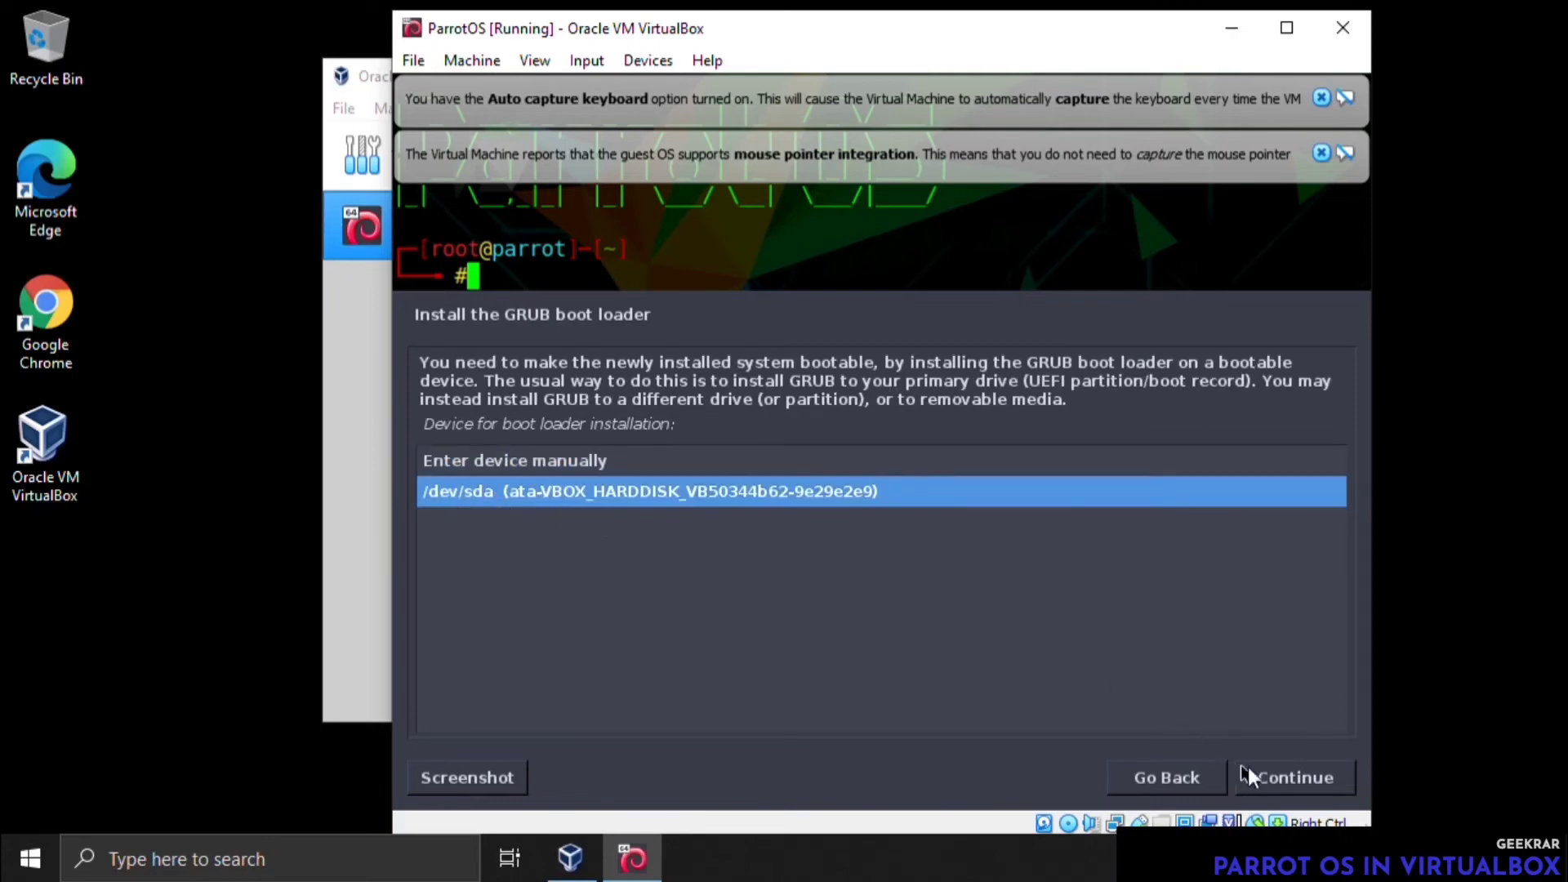
click(1273, 775)
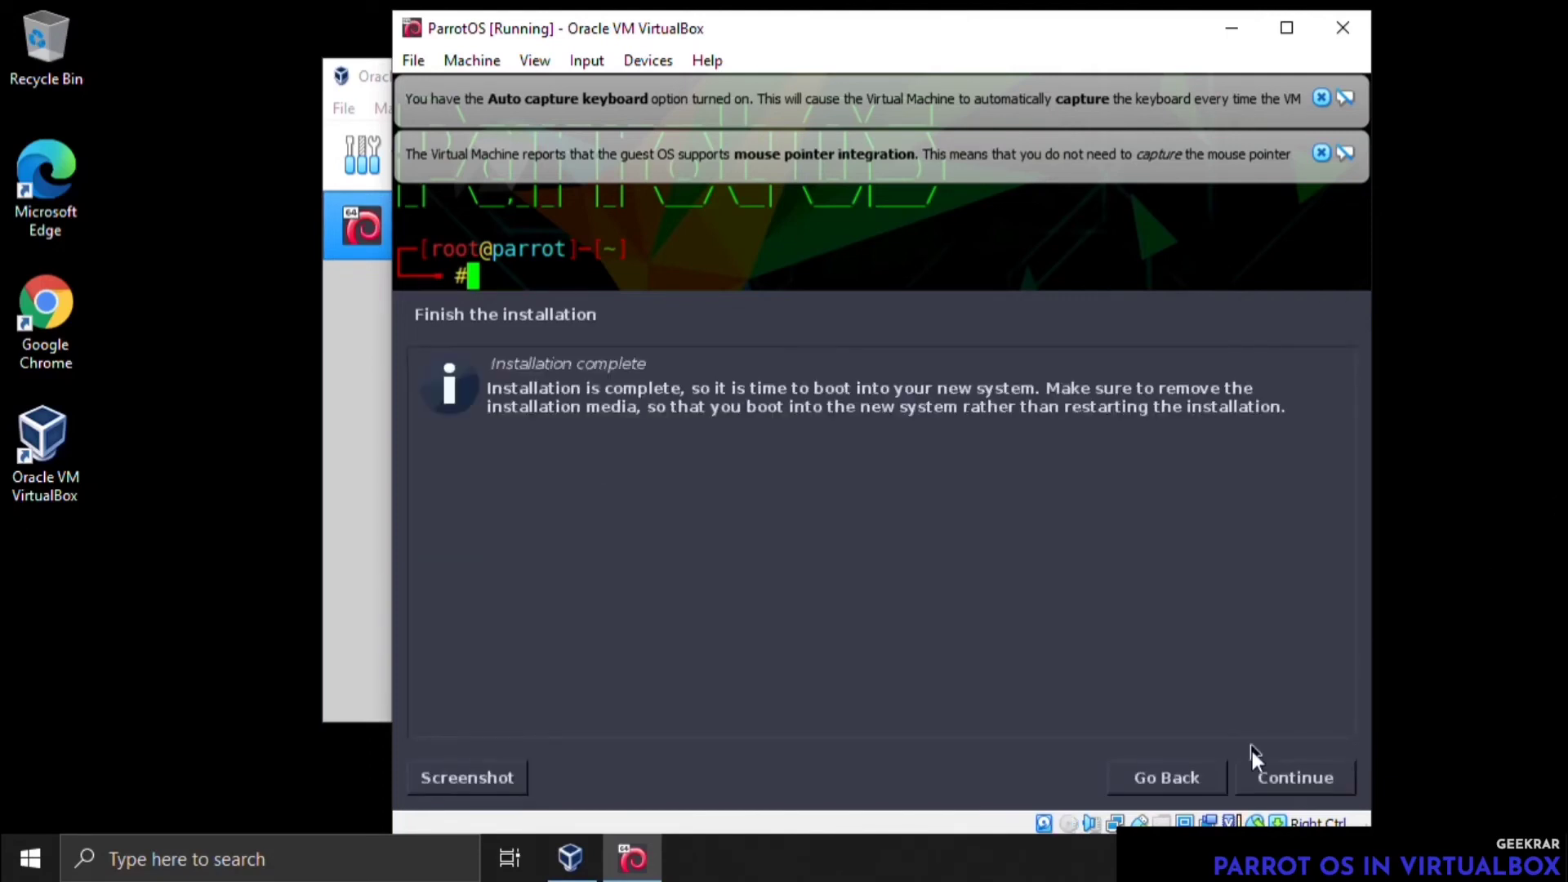
click(1280, 781)
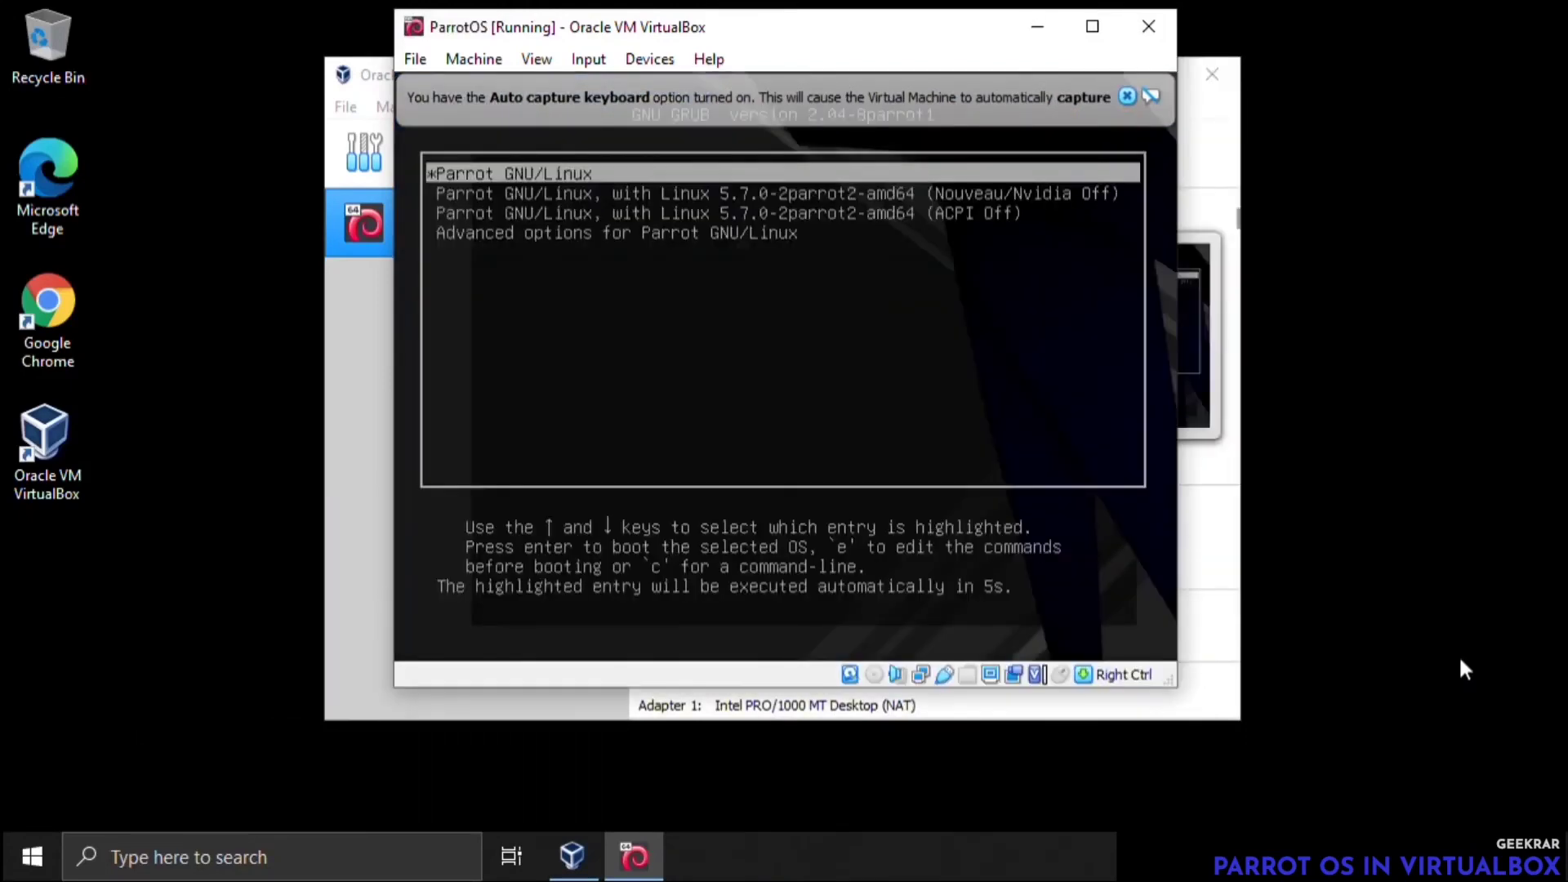
Dismiss the keyboard capture notice and boot the default Parrot GNU/Linux entry from the GRUB menu
click(1128, 95)
key(Down)
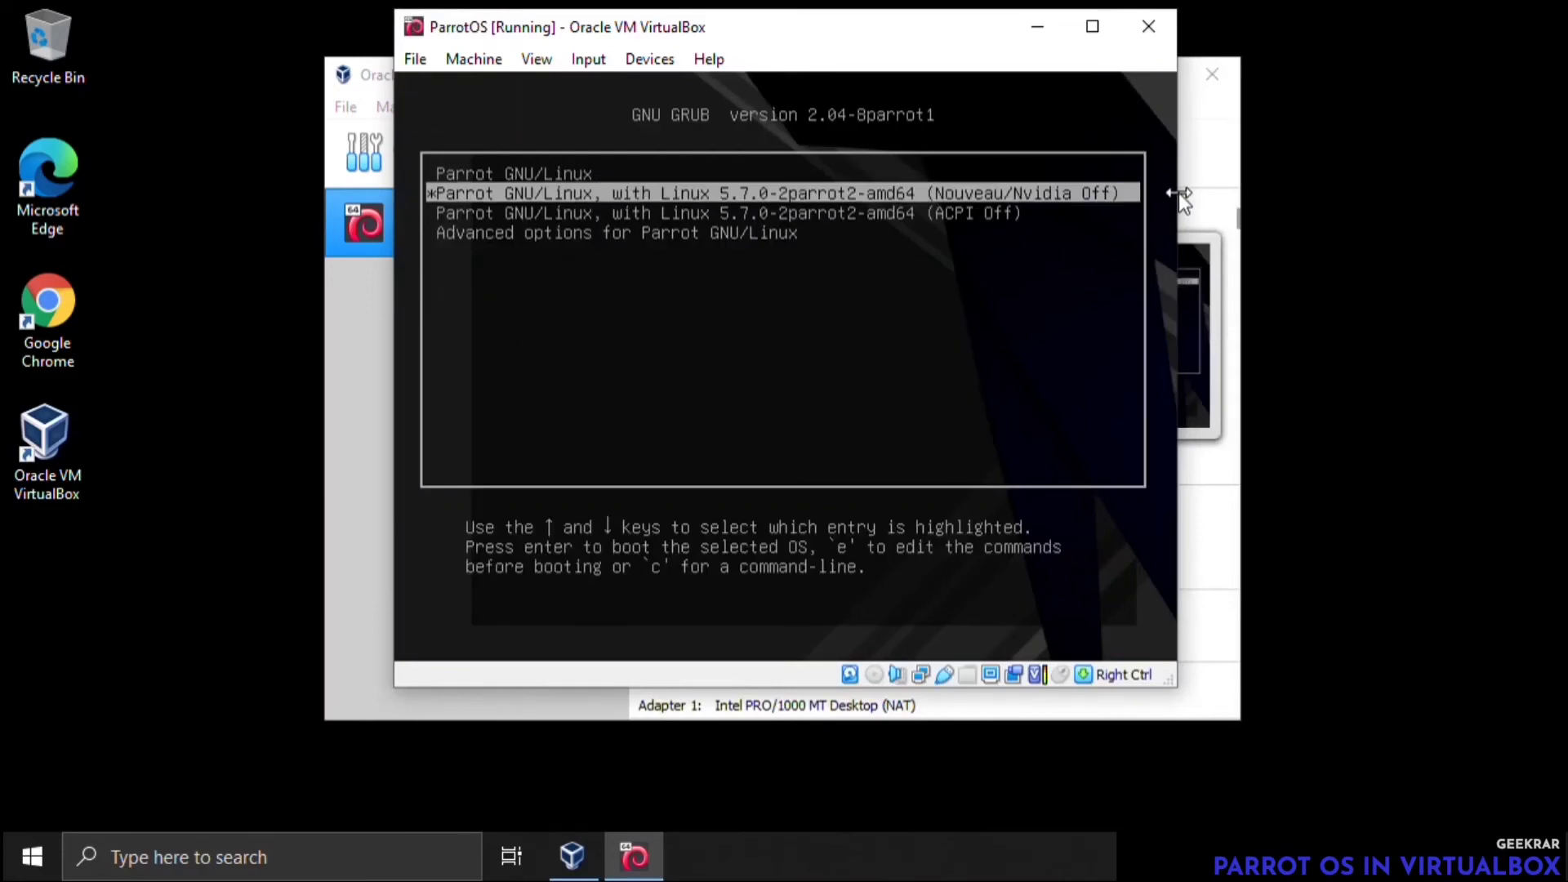
key(Down)
key(Down)
key(Up)
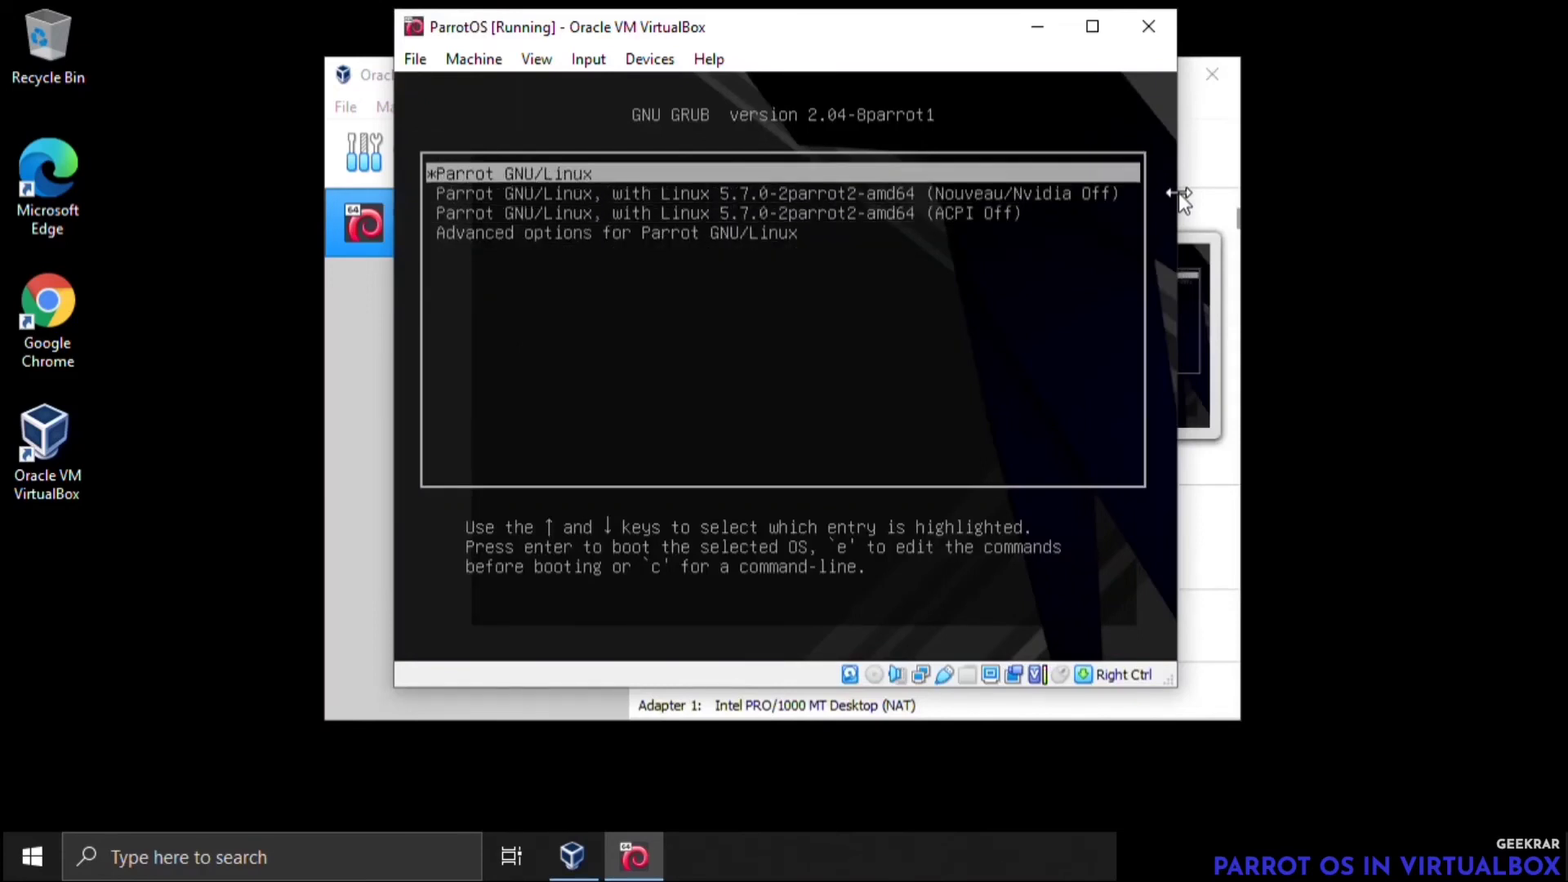
key(Return)
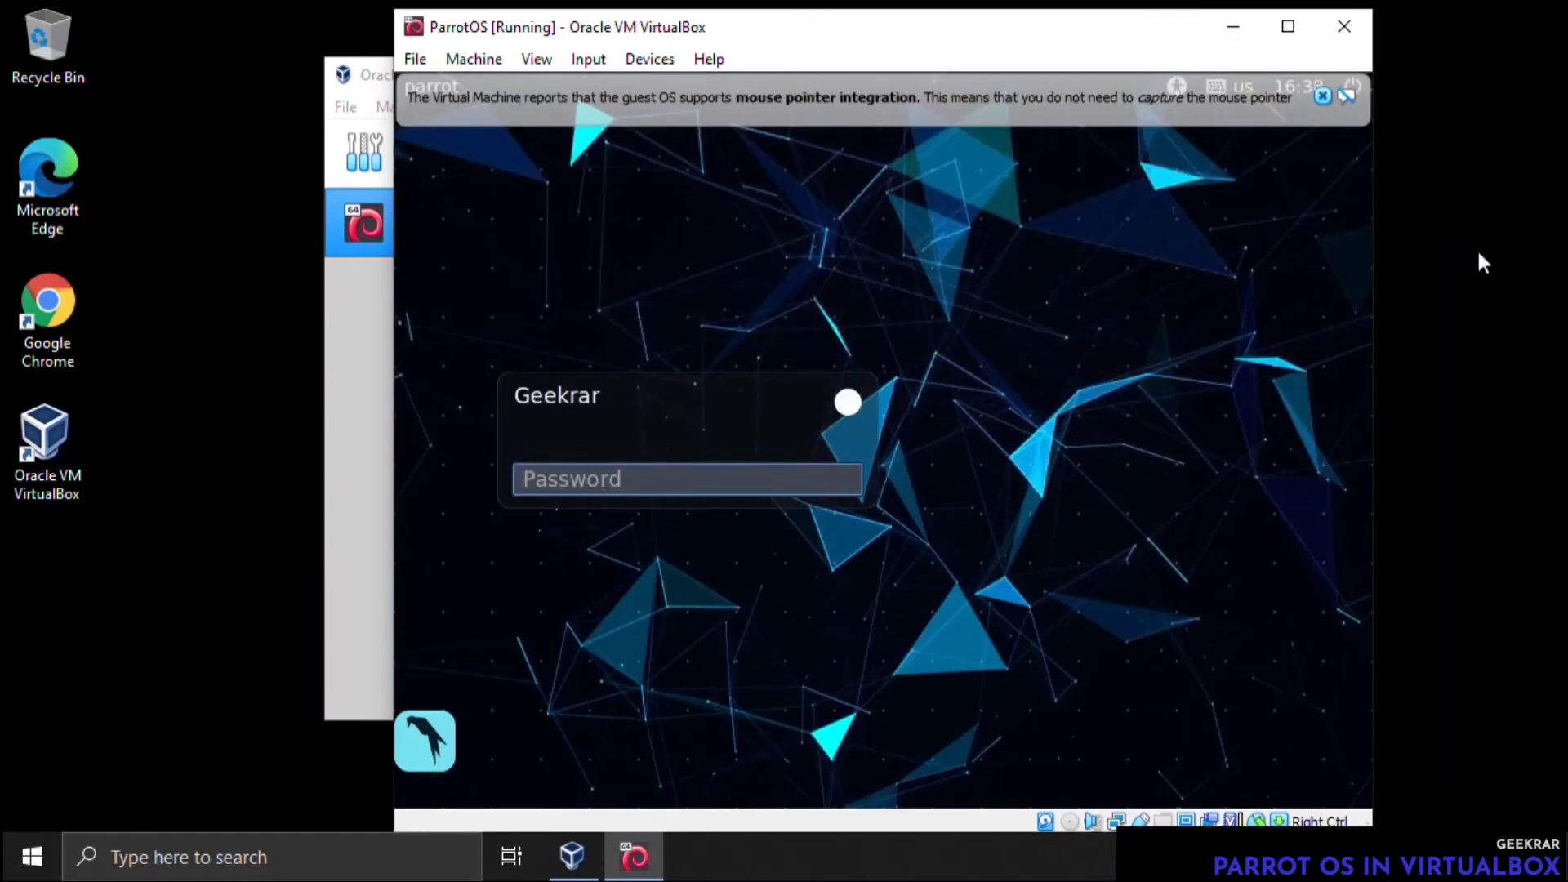
Log in to the installed Parrot system with the user account's password
text(***)
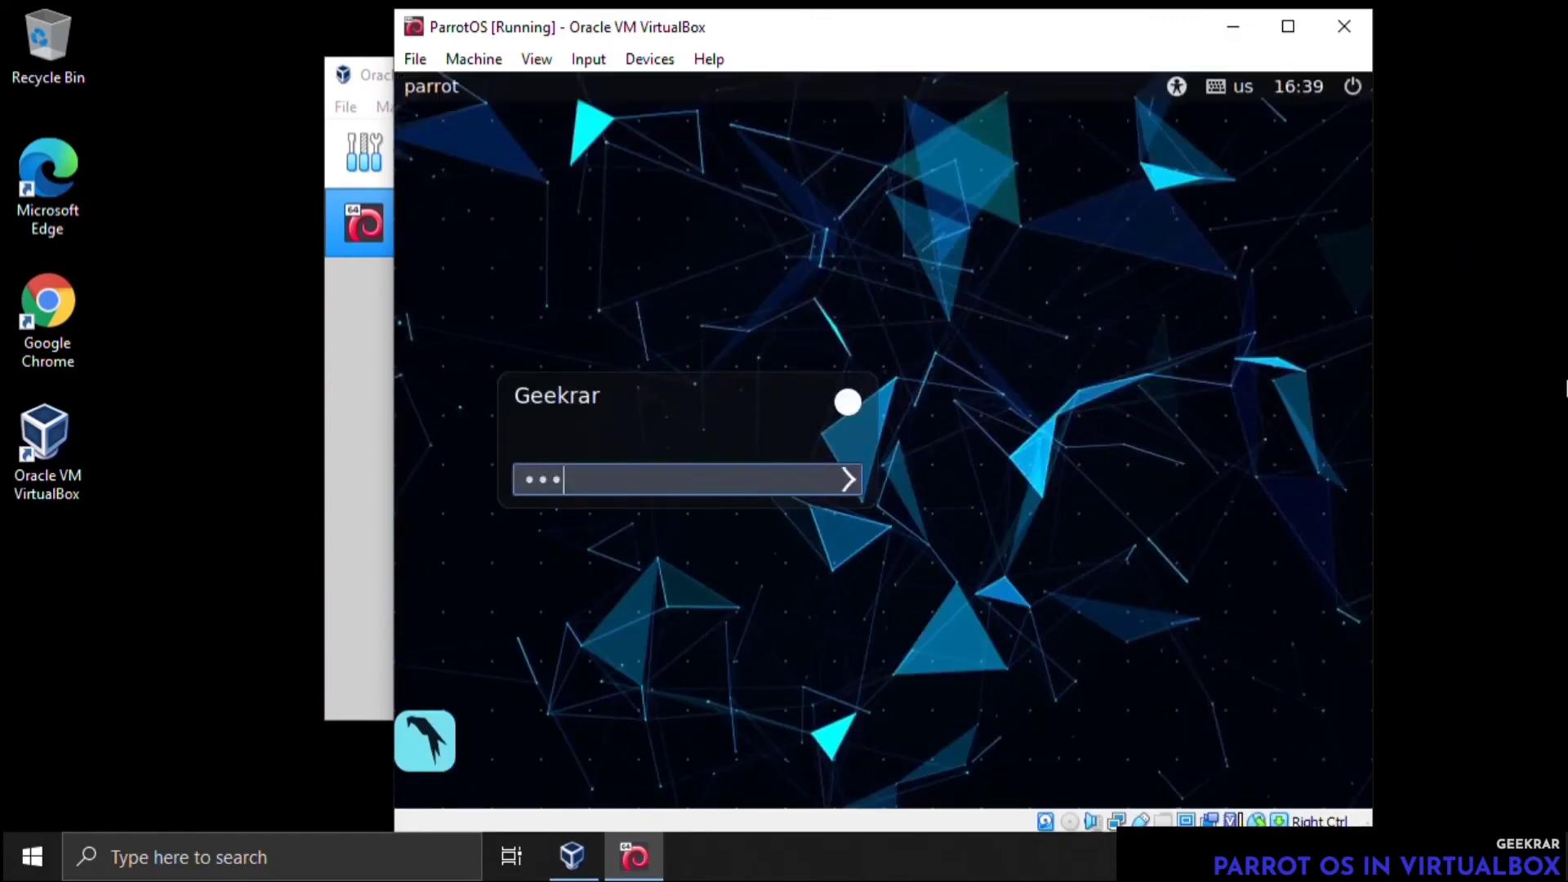
text(****)
key(Return)
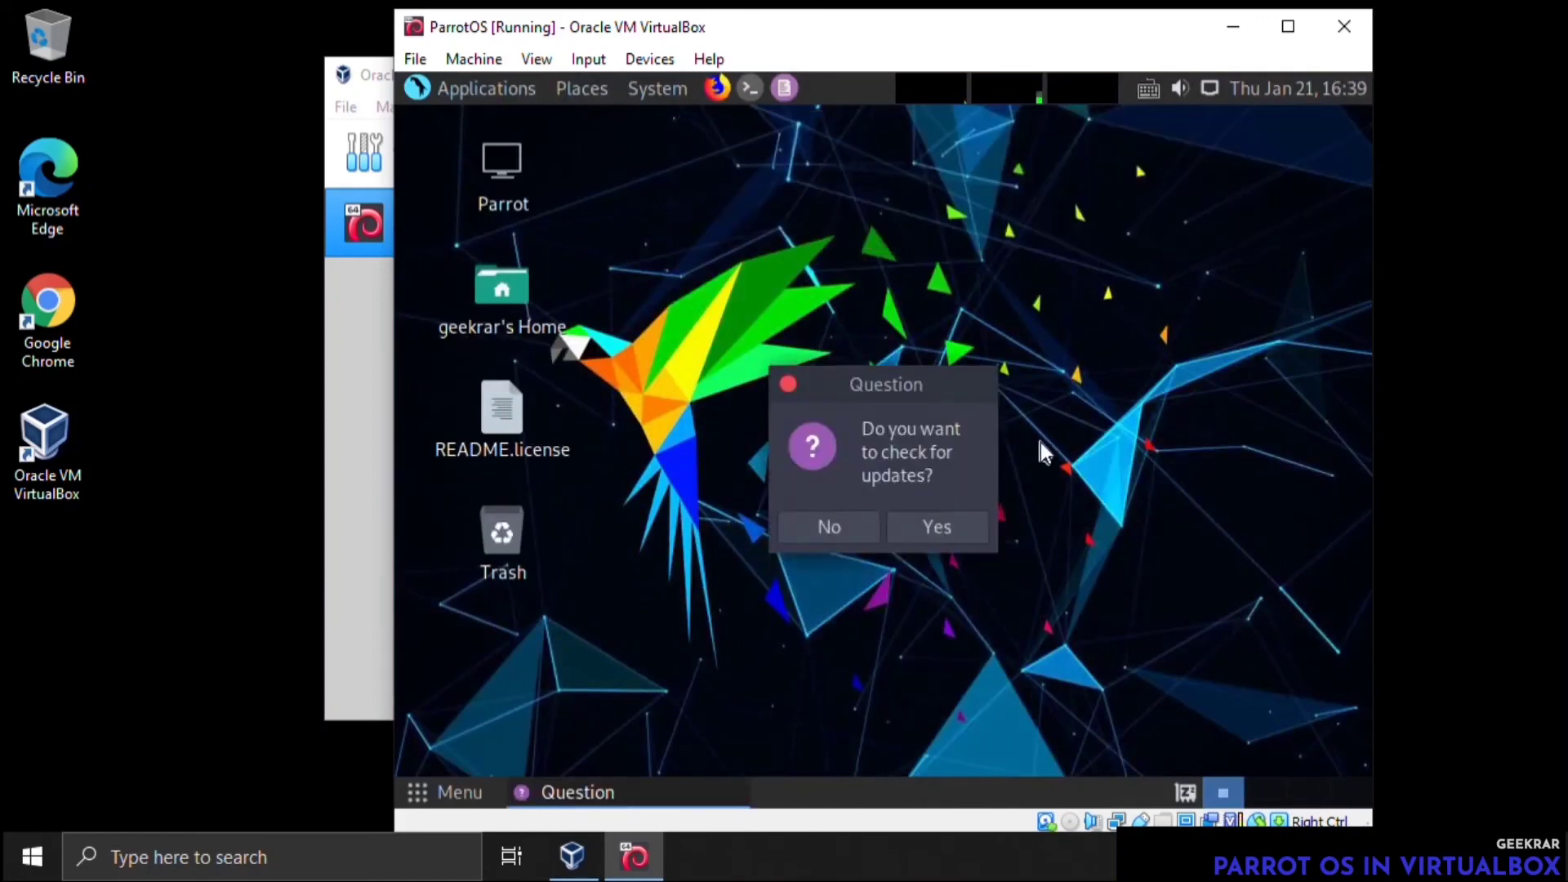
Agree to check for updates and authorize the parrot-upgrade task with the administrative password
click(971, 532)
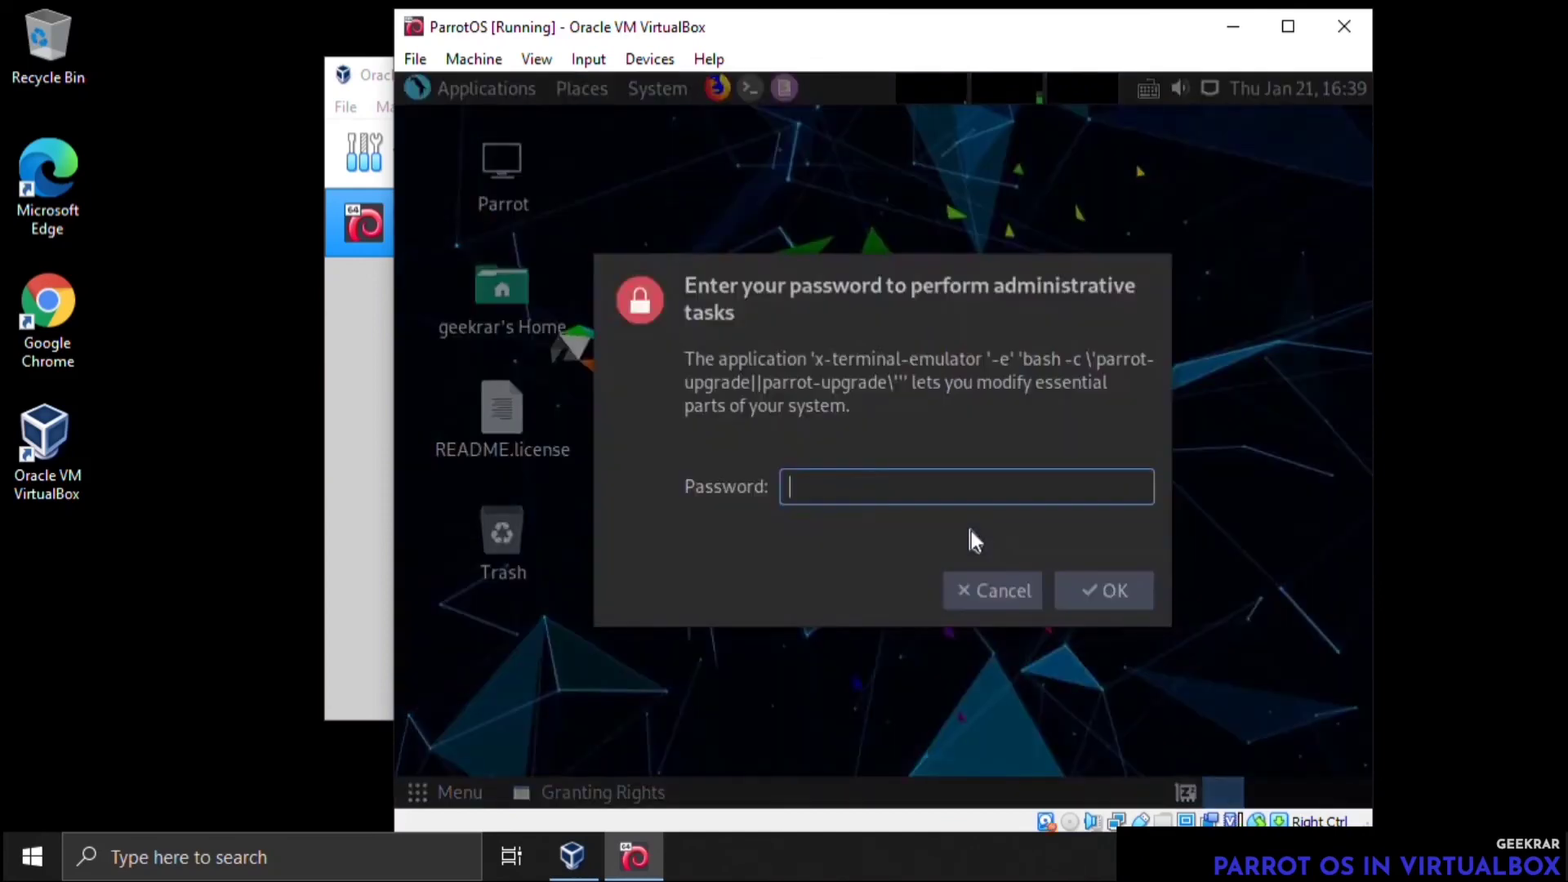
text(********)
key(Return)
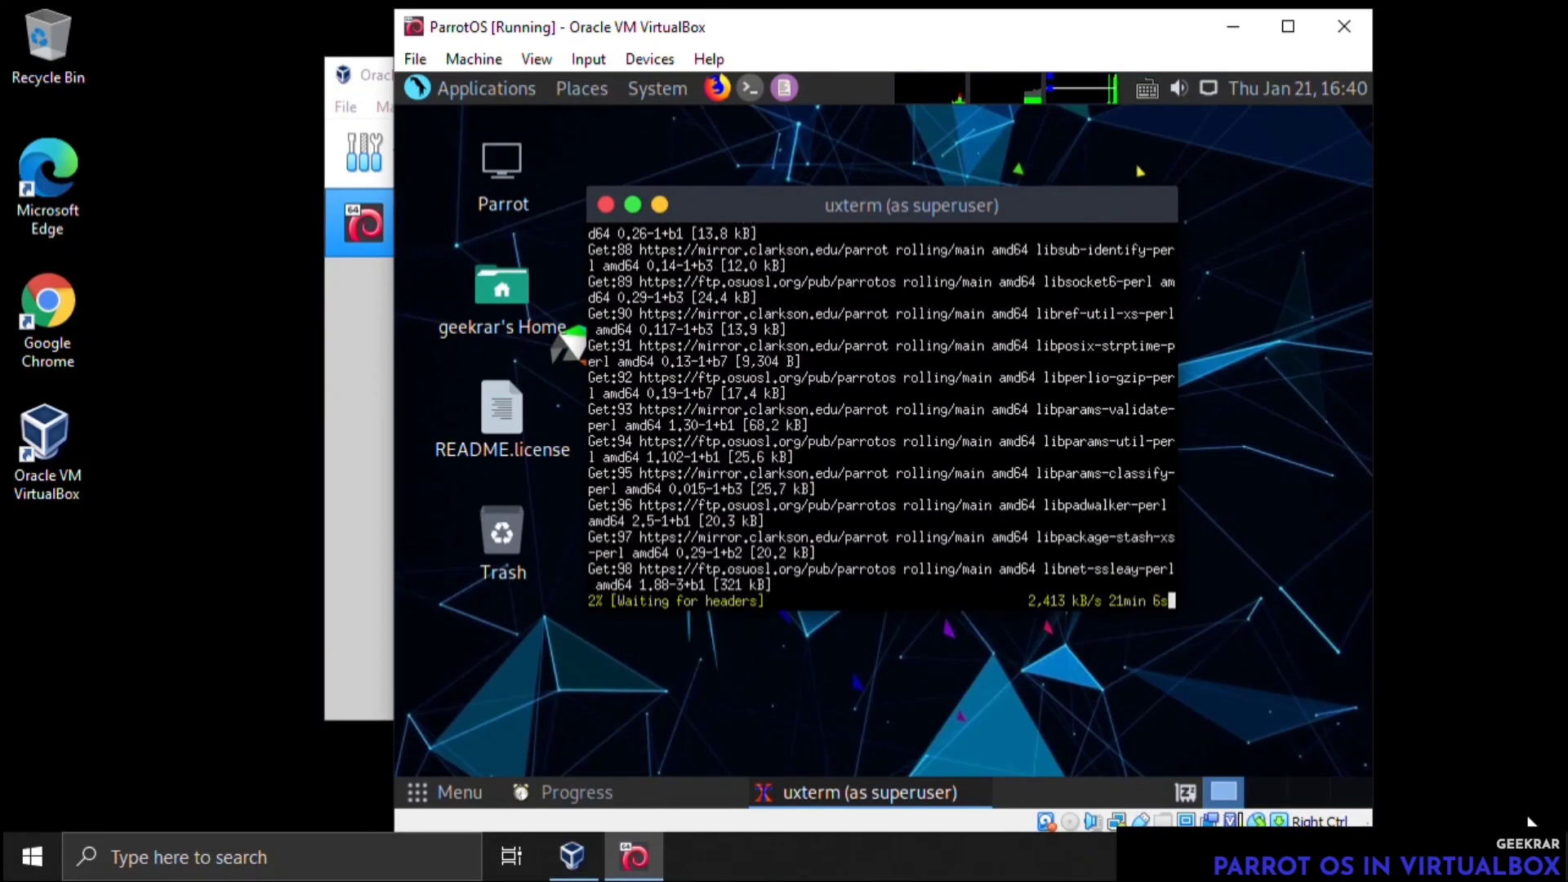
Minimize the superuser upgrade terminal and maximize the ParrotOS virtual machine window
click(659, 204)
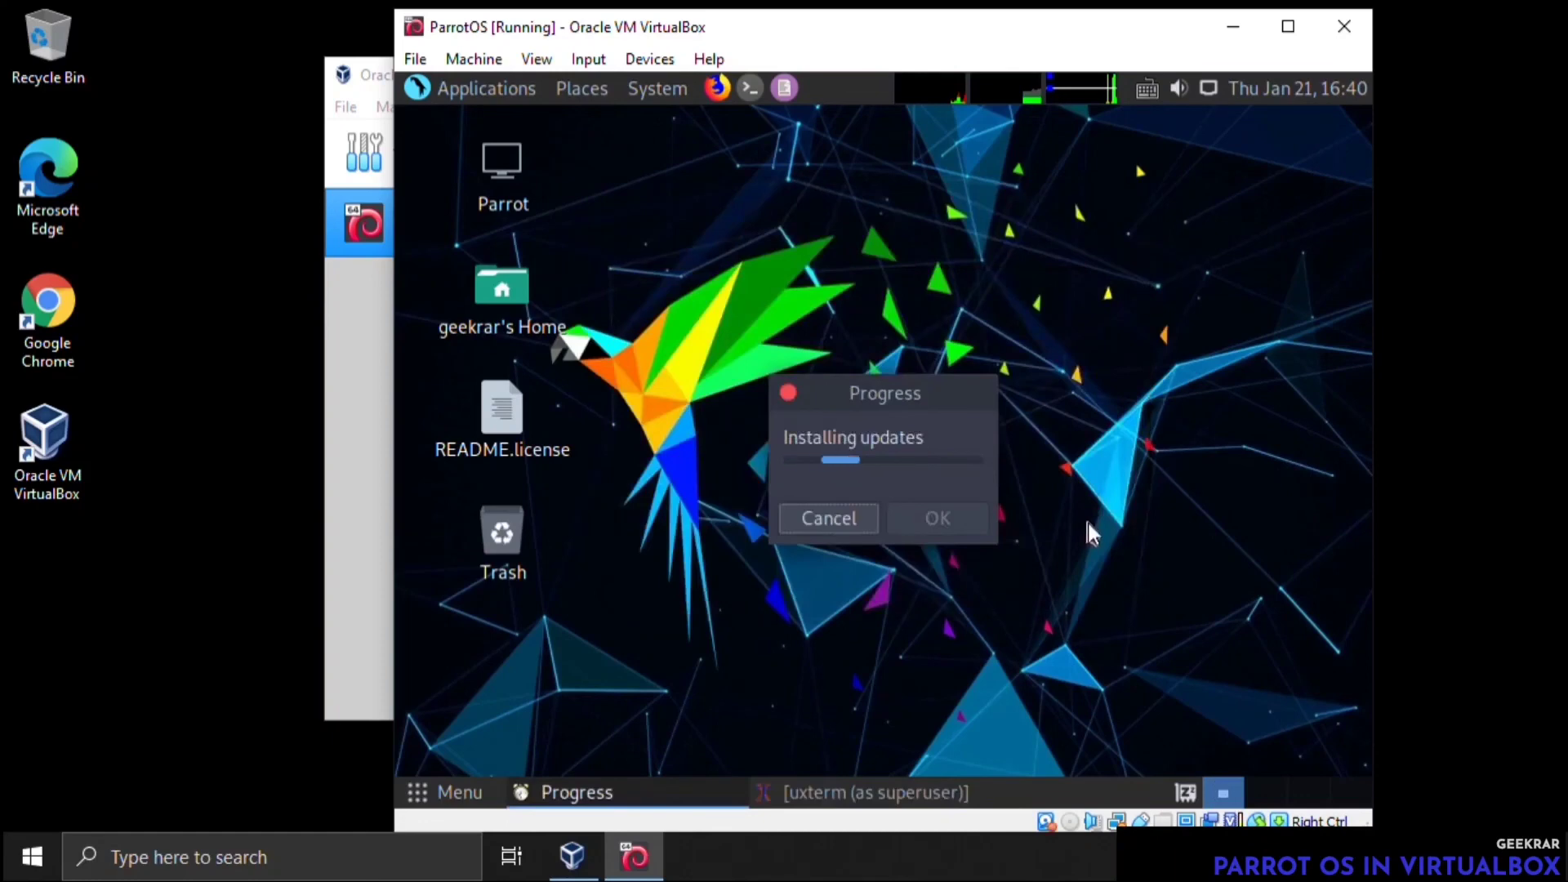
click(1287, 25)
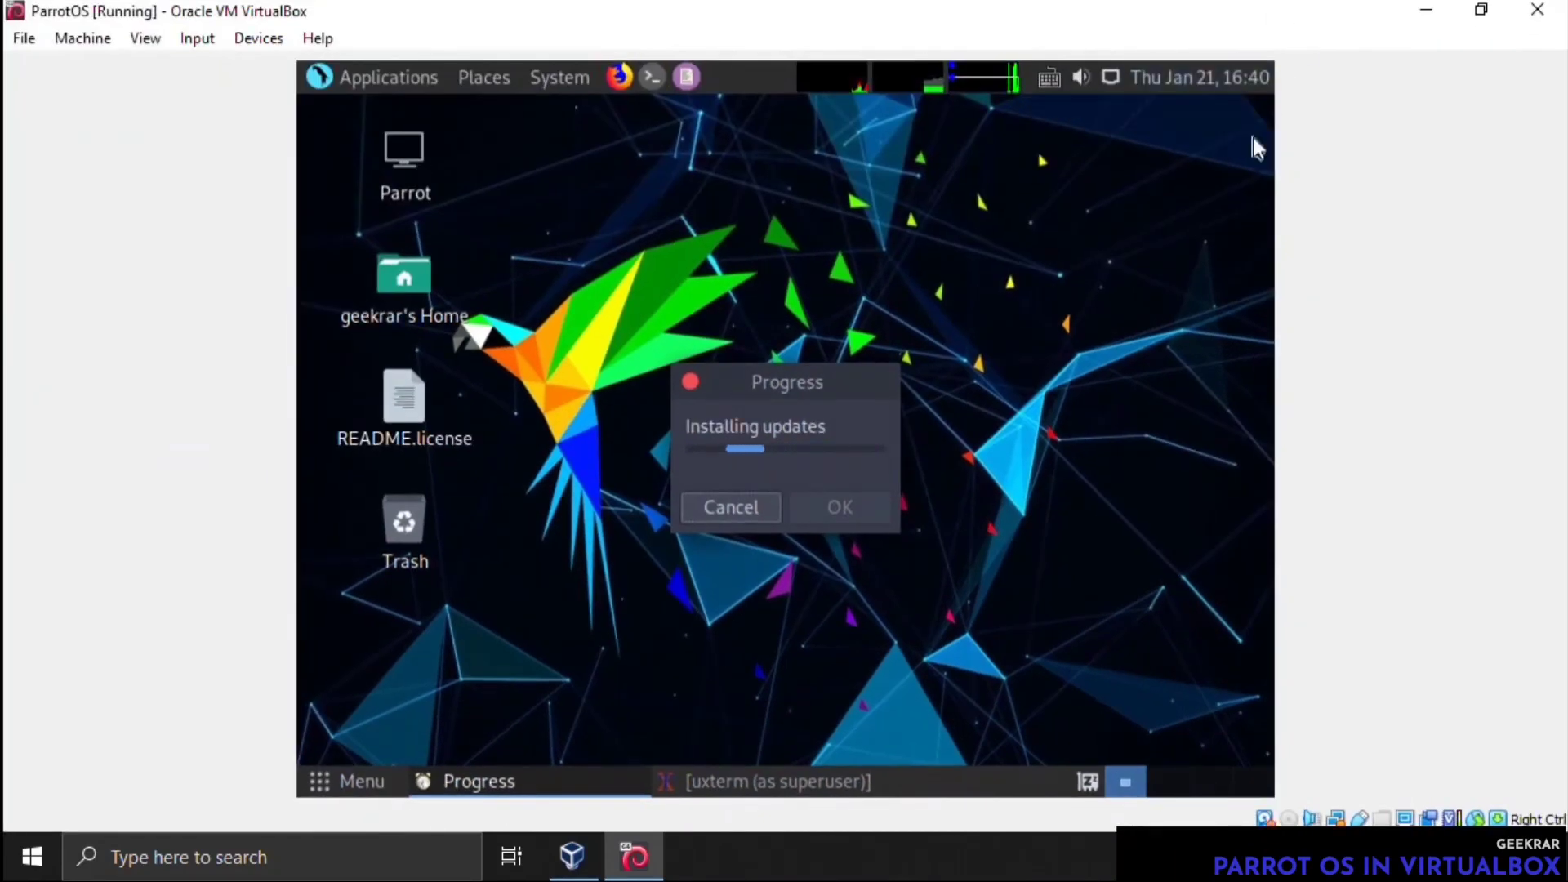